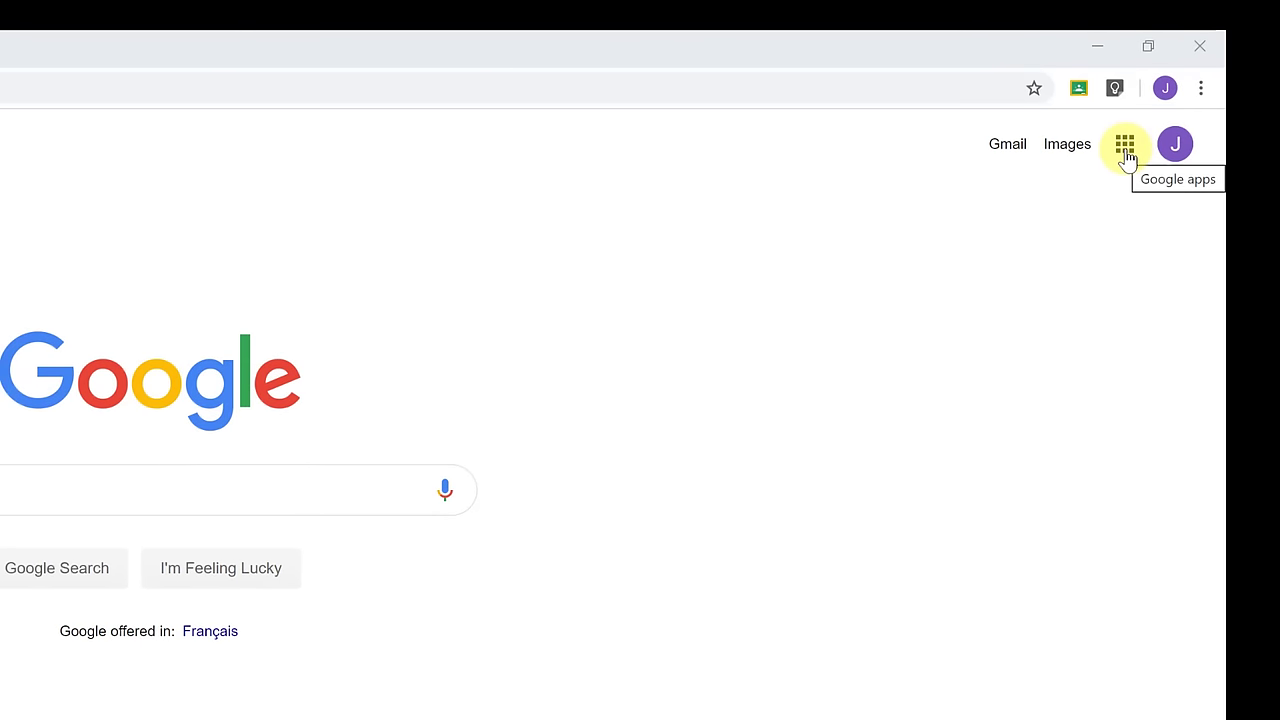
# Drag Classroom to the first slot of the Google apps list, then launch Classroom.
pyautogui.click(1125, 147)
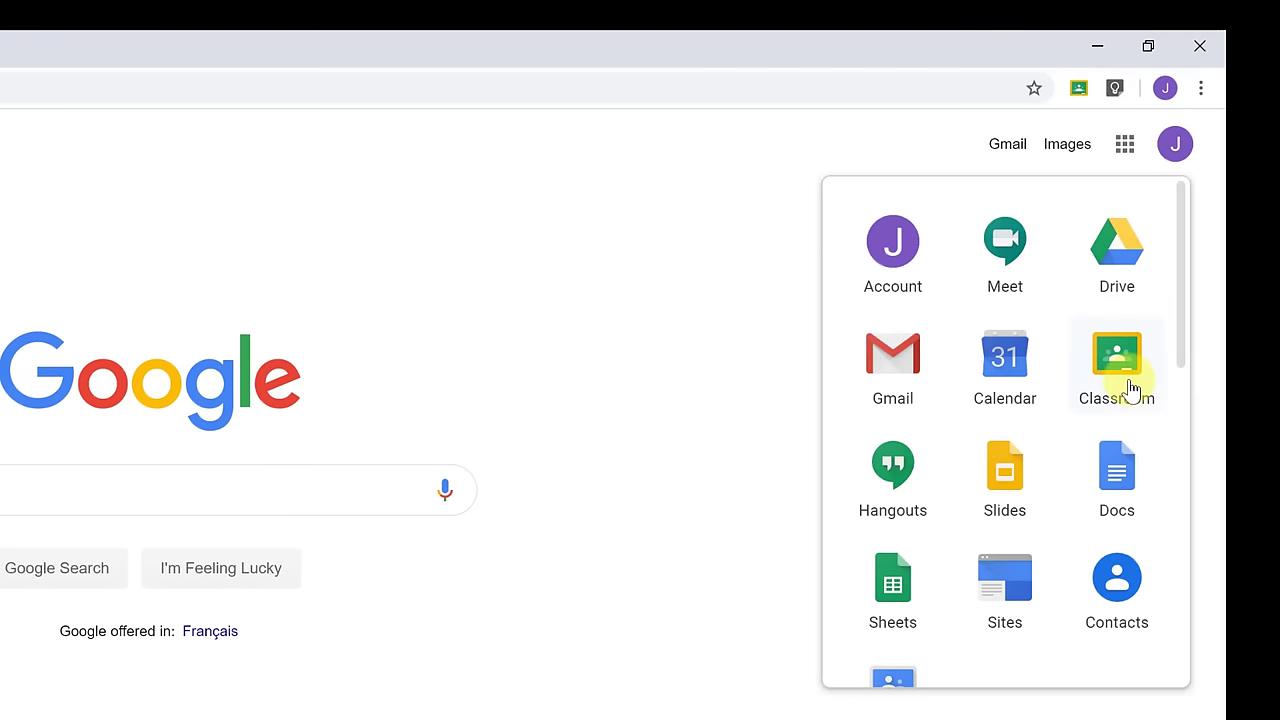
pyautogui.moveTo(1130, 388); pyautogui.dragTo(923, 371)
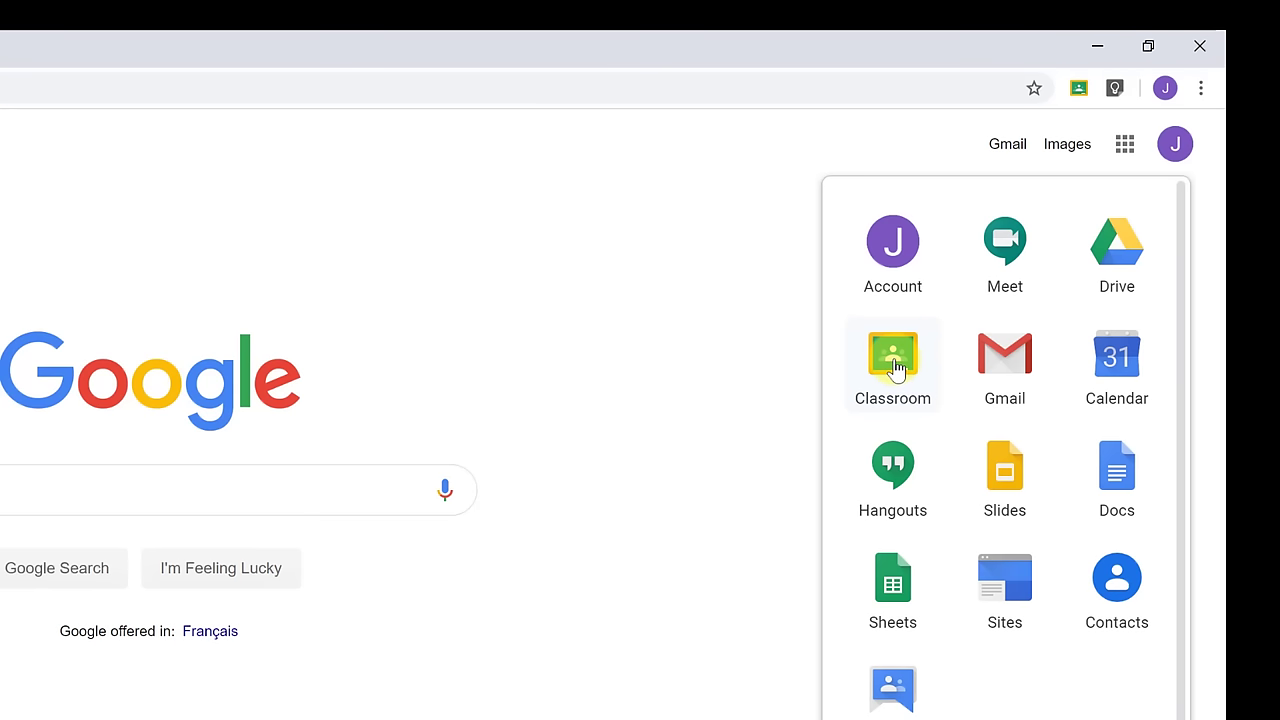
pyautogui.click(893, 366)
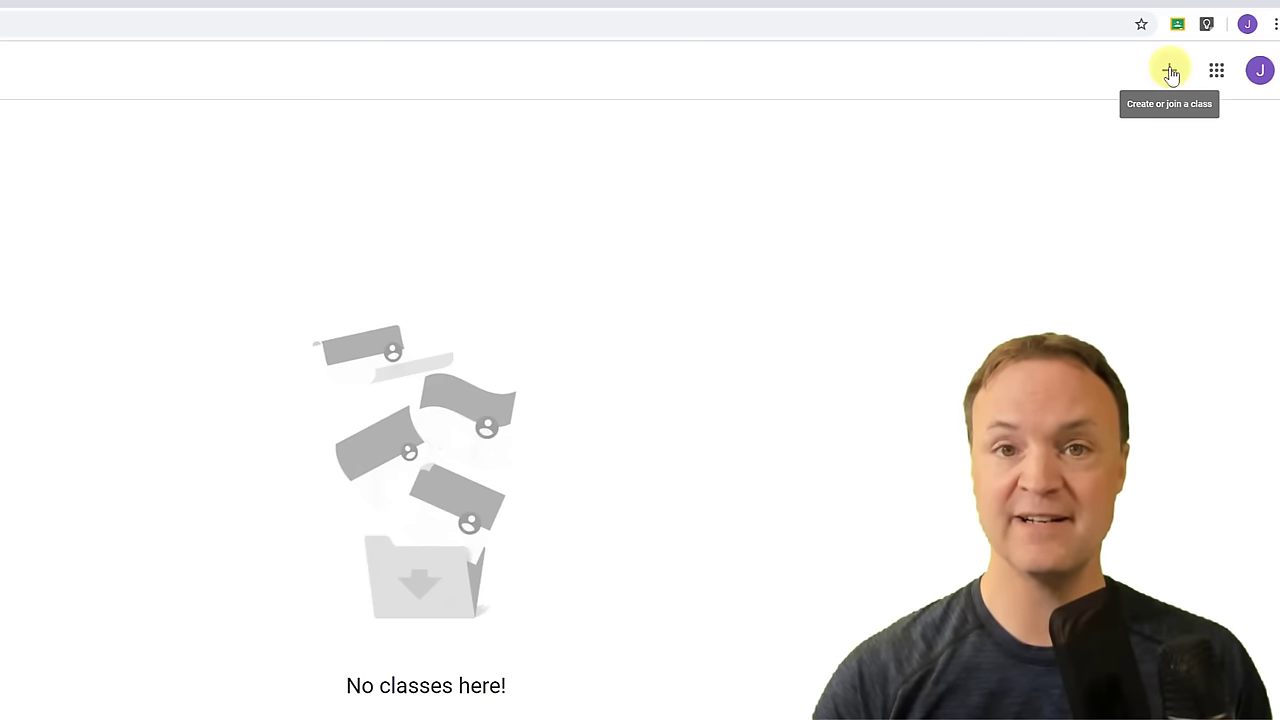
# Create a class titled 'Teacher's Tech Demo' from the + menu.
pyautogui.click(1170, 72)
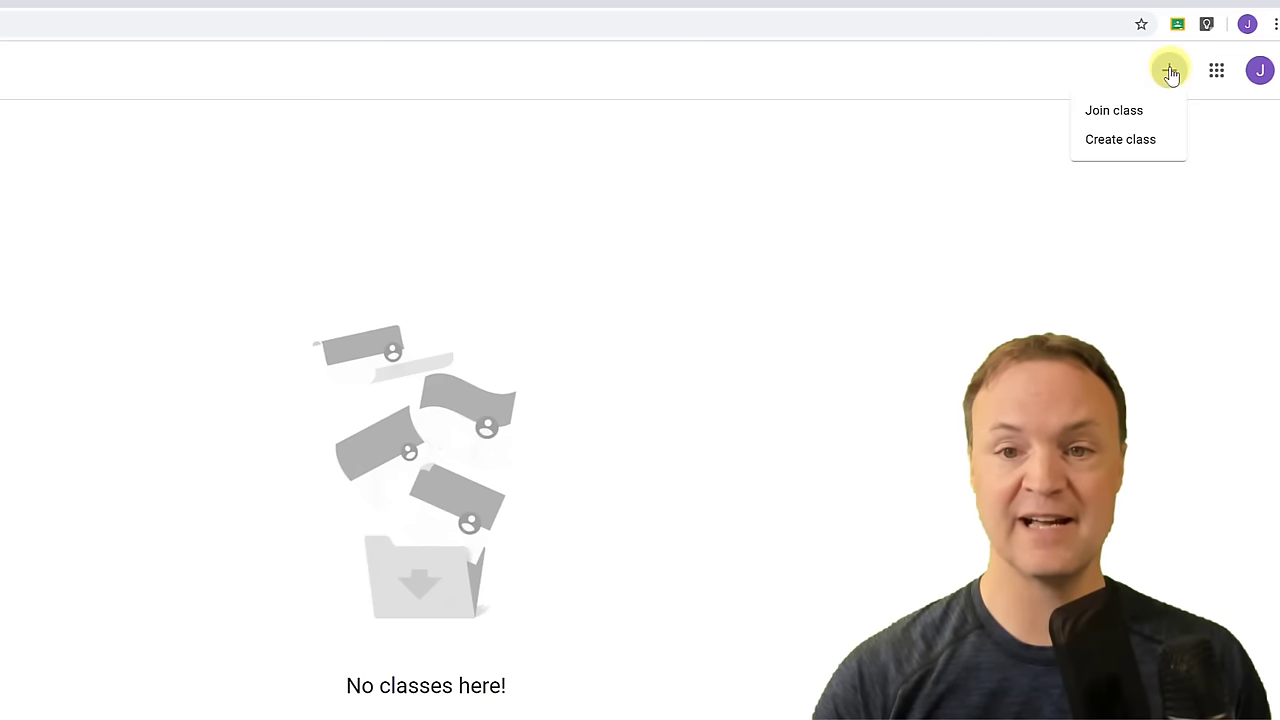
pyautogui.click(1122, 143)
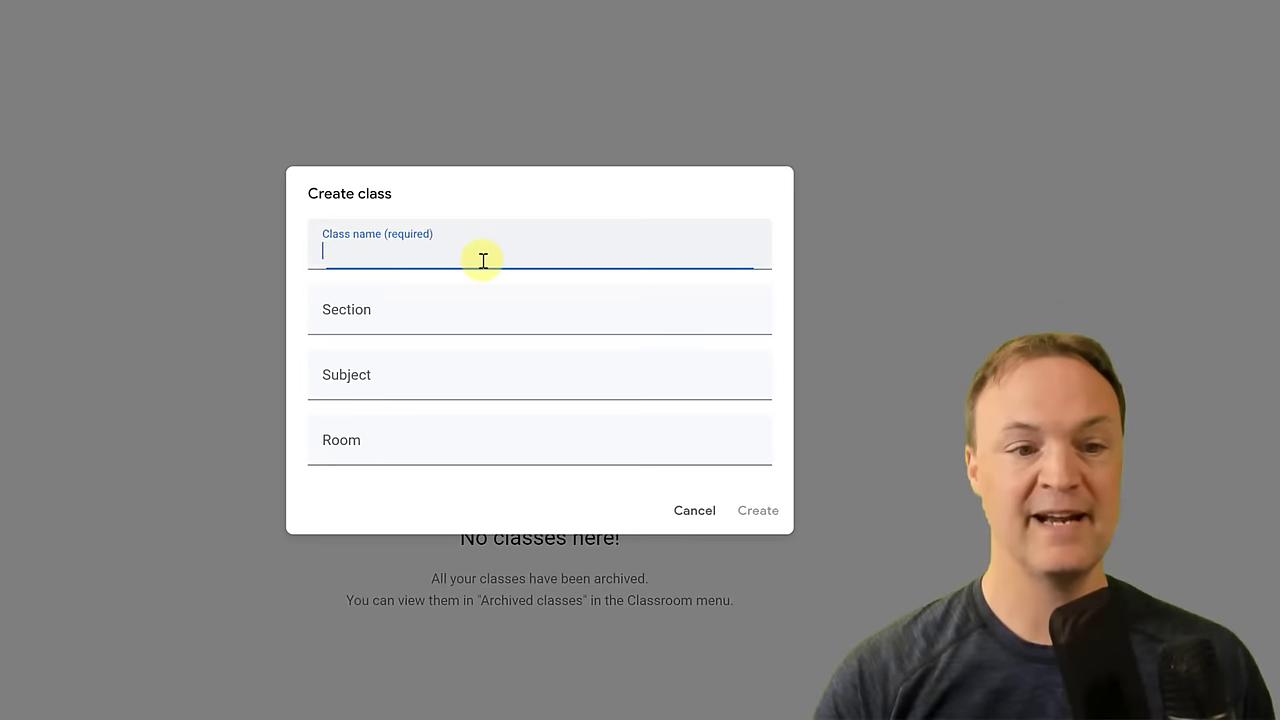
pyautogui.write("Teacher's Tech Demo")
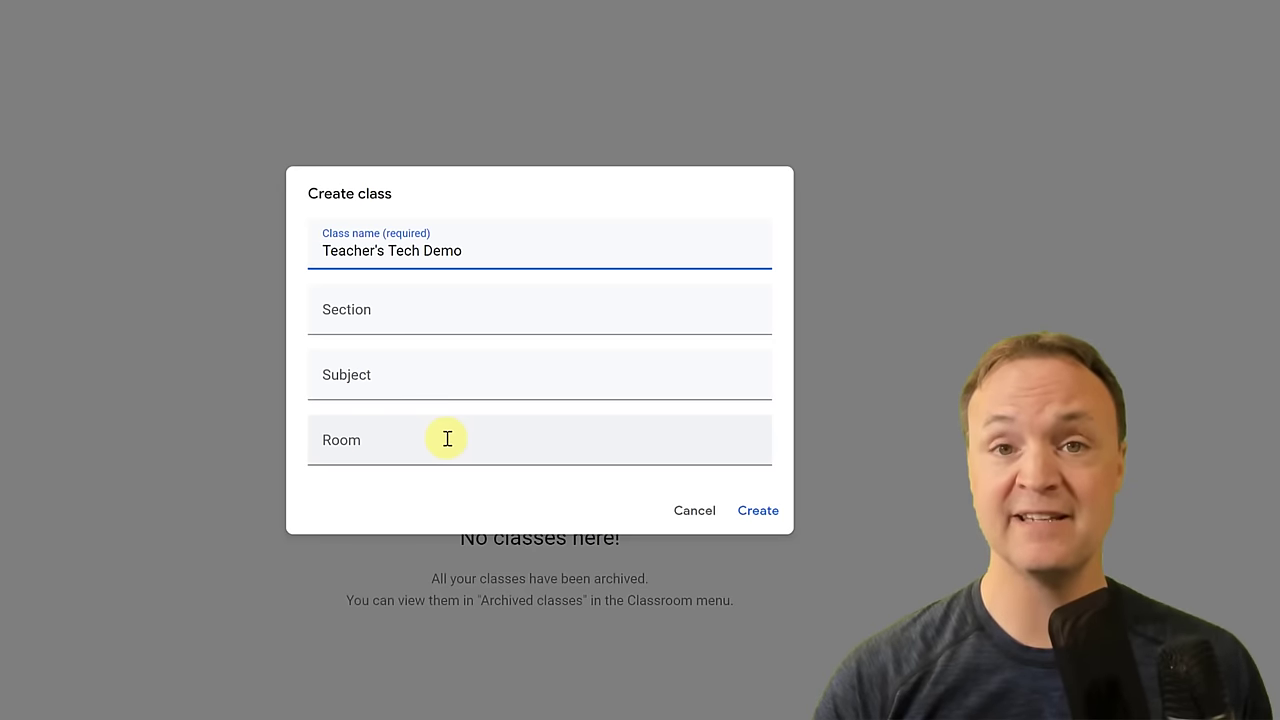
pyautogui.click(762, 515)
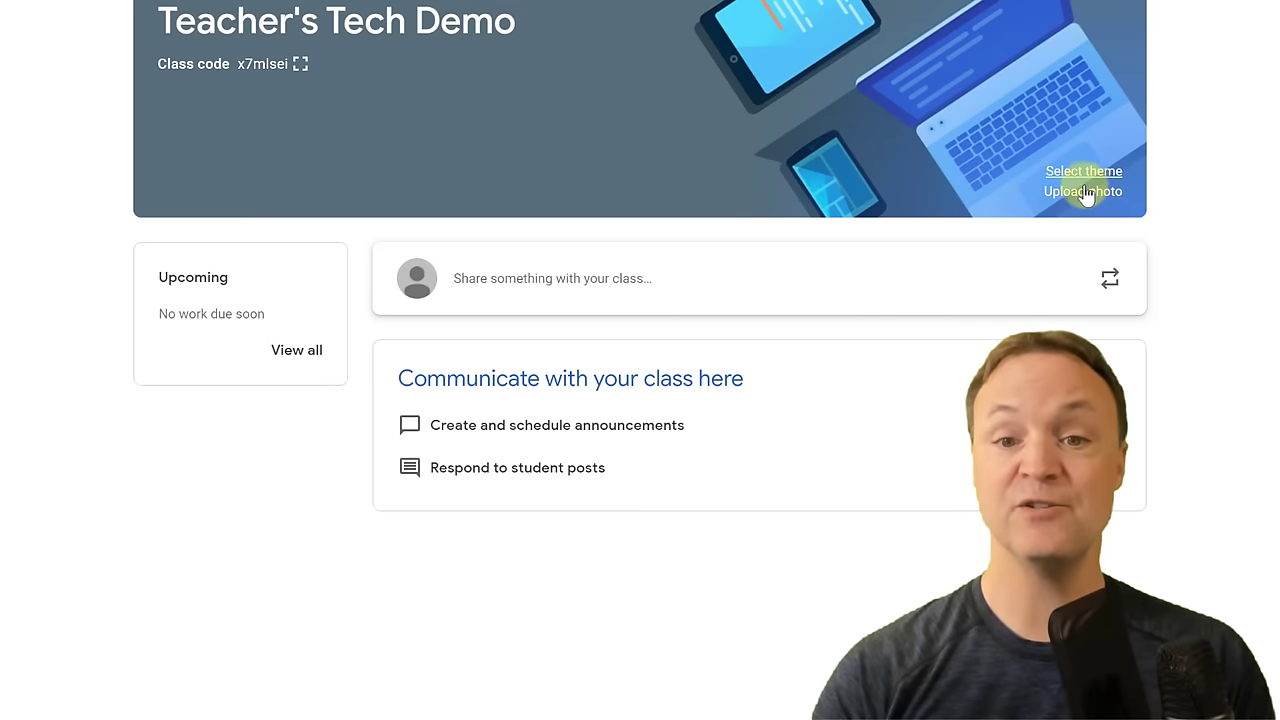
# Apply the blue General gallery theme with the yellow book and earphones to the banner.
pyautogui.click(1077, 178)
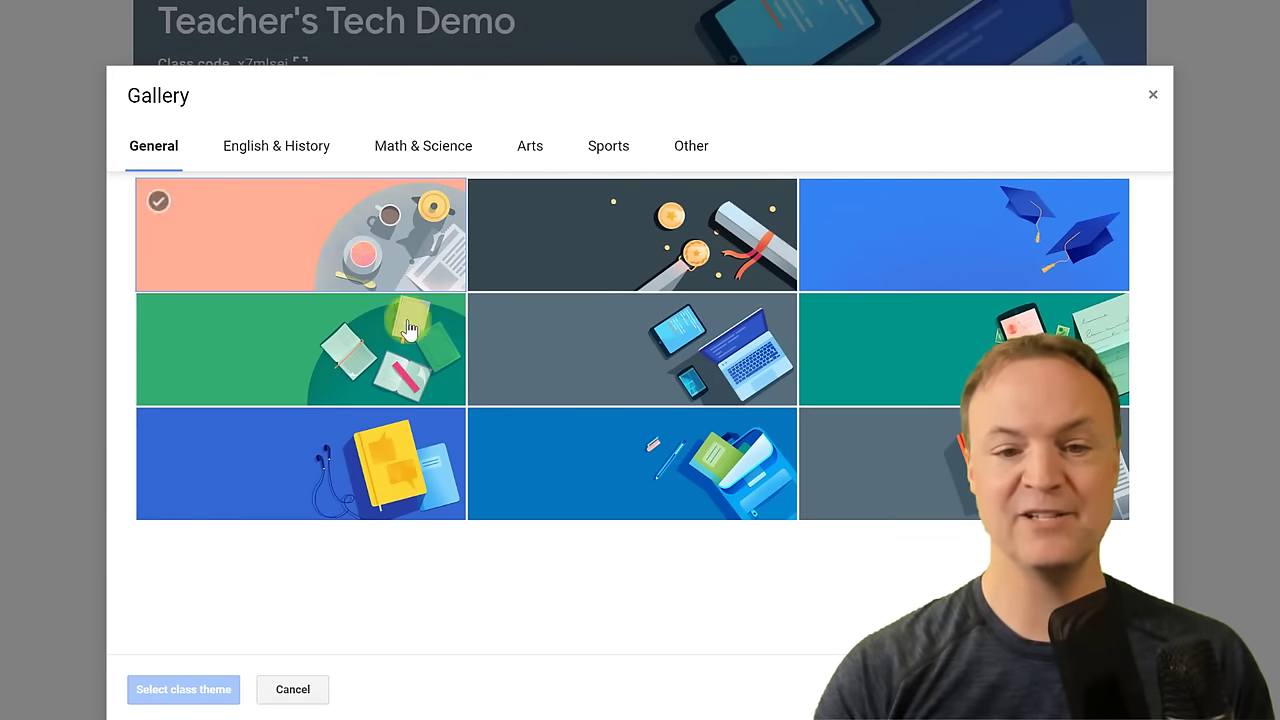
pyautogui.click(288, 152)
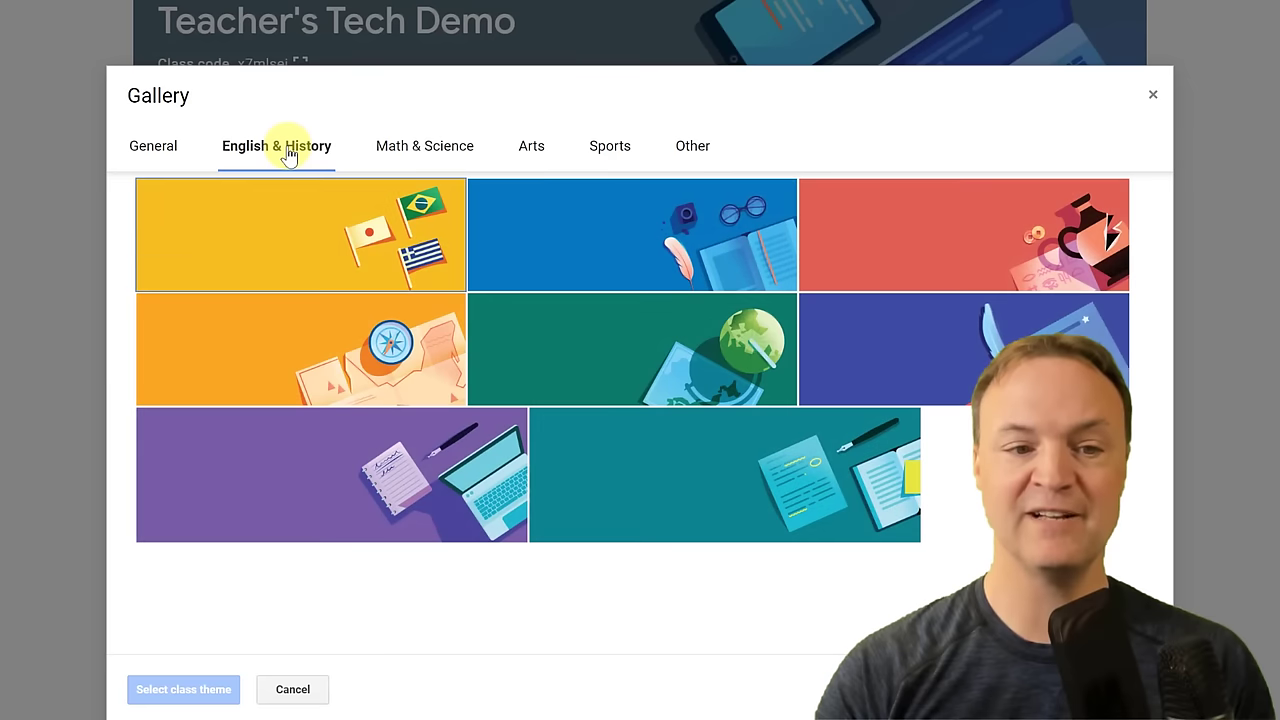
pyautogui.click(158, 146)
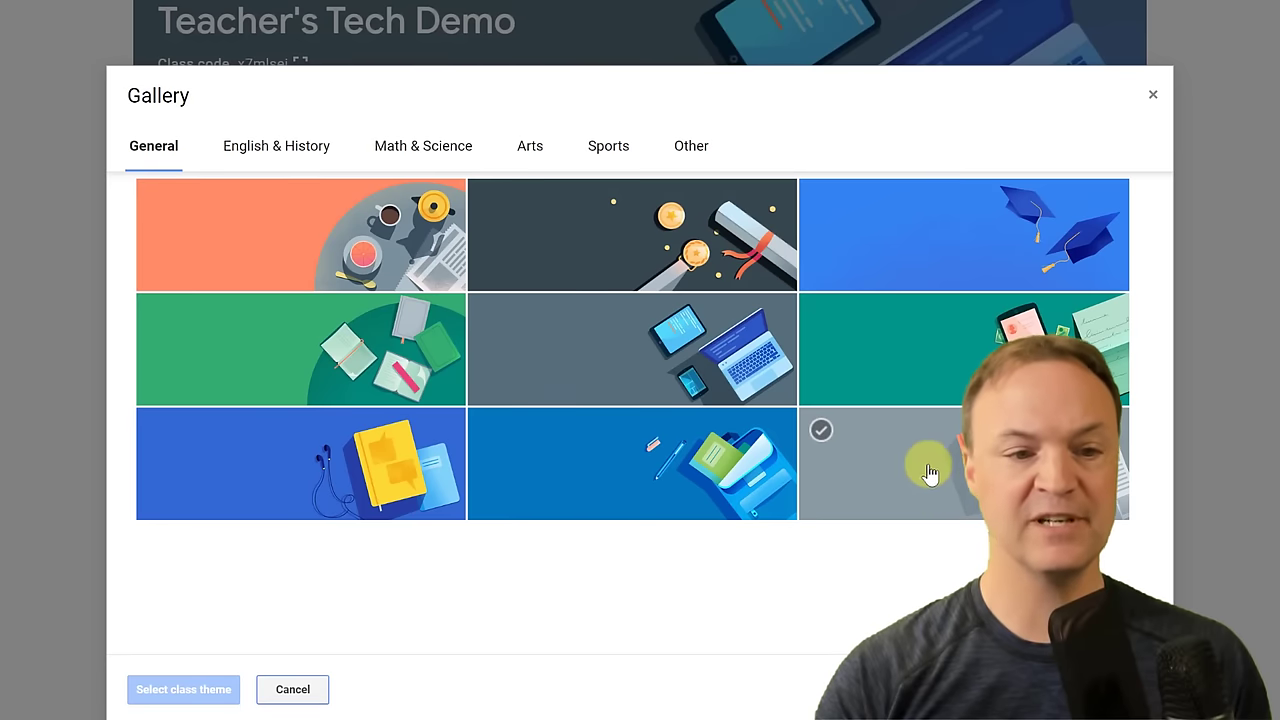
pyautogui.click(248, 484)
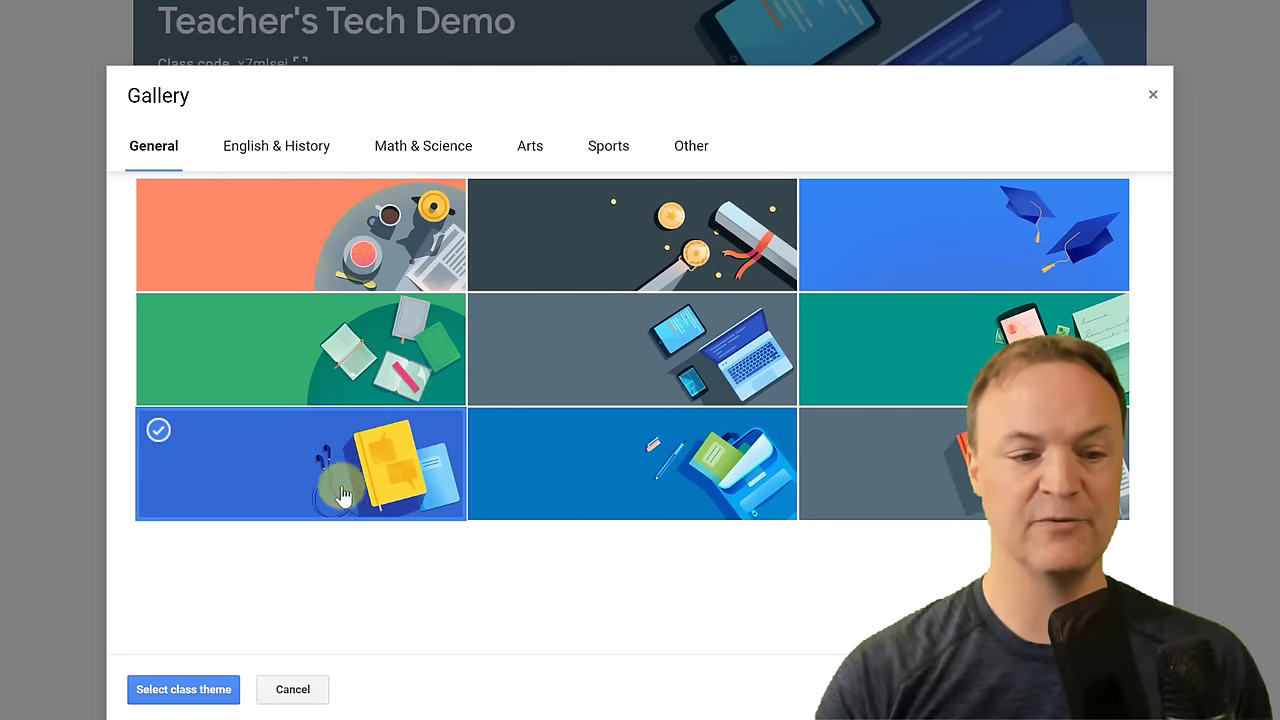
pyautogui.click(183, 690)
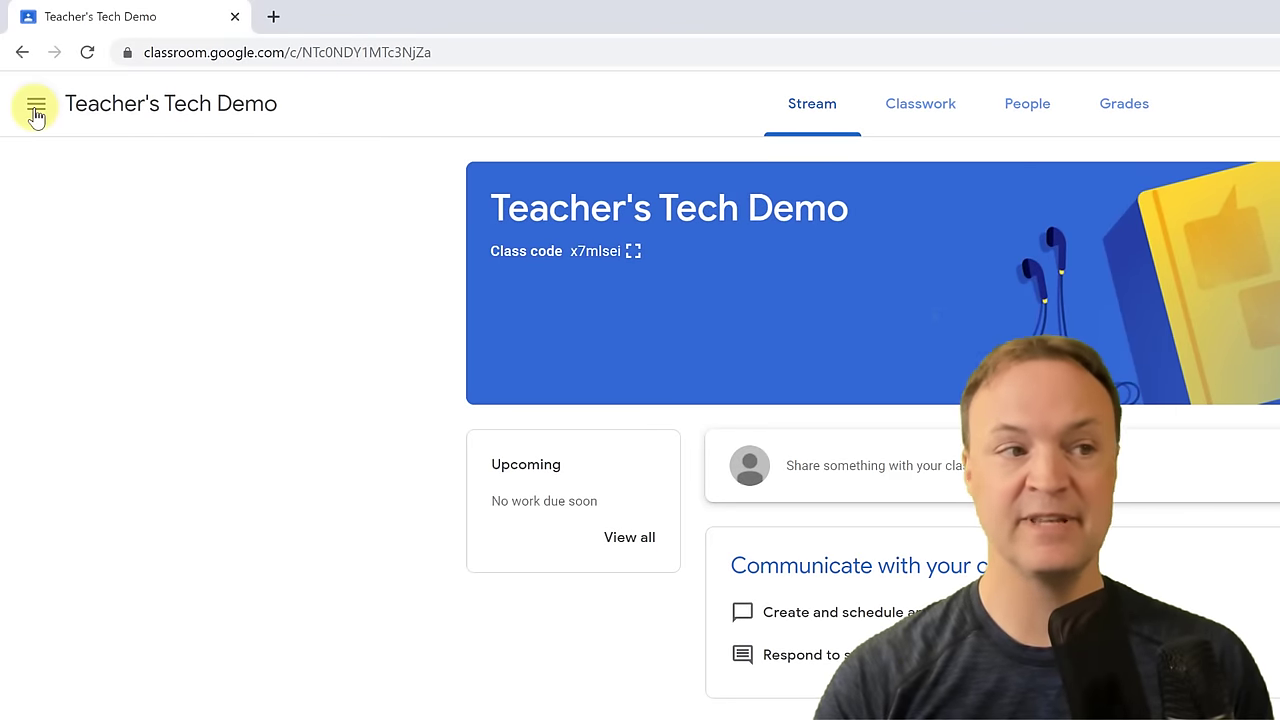
# Return to the Classes page and review the class card's edit options without changing anything.
pyautogui.click(36, 110)
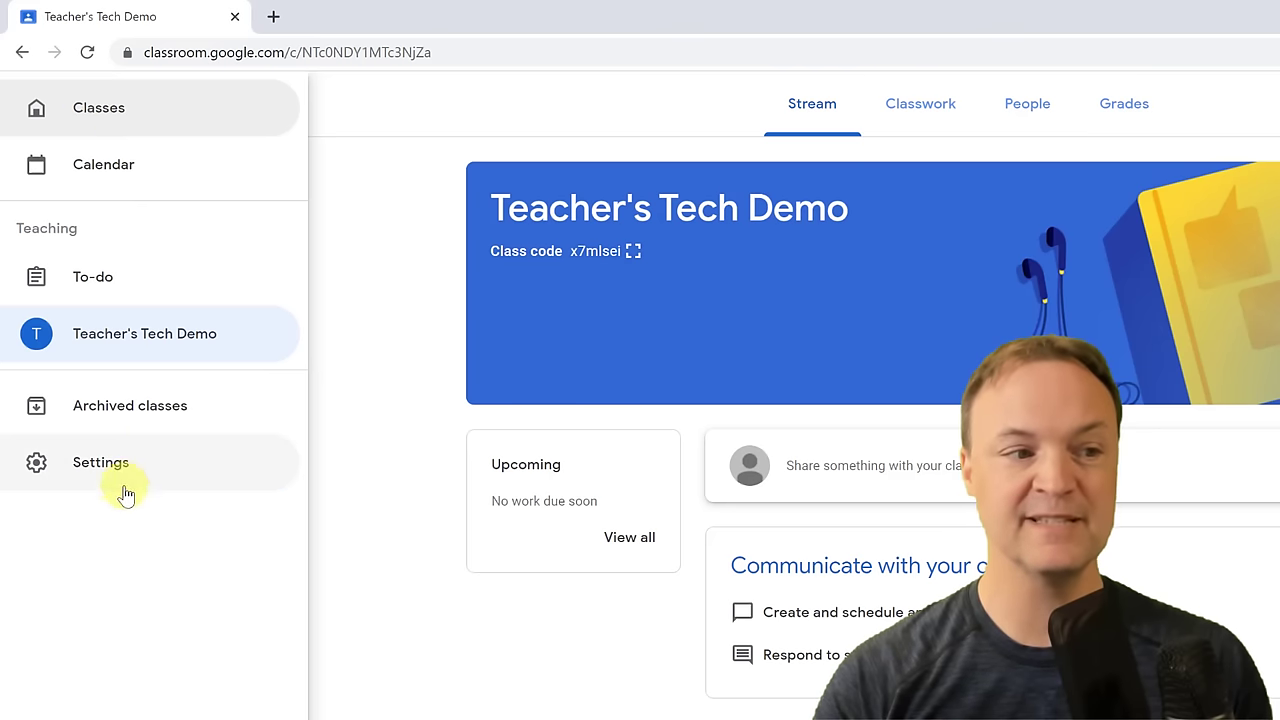
pyautogui.click(112, 112)
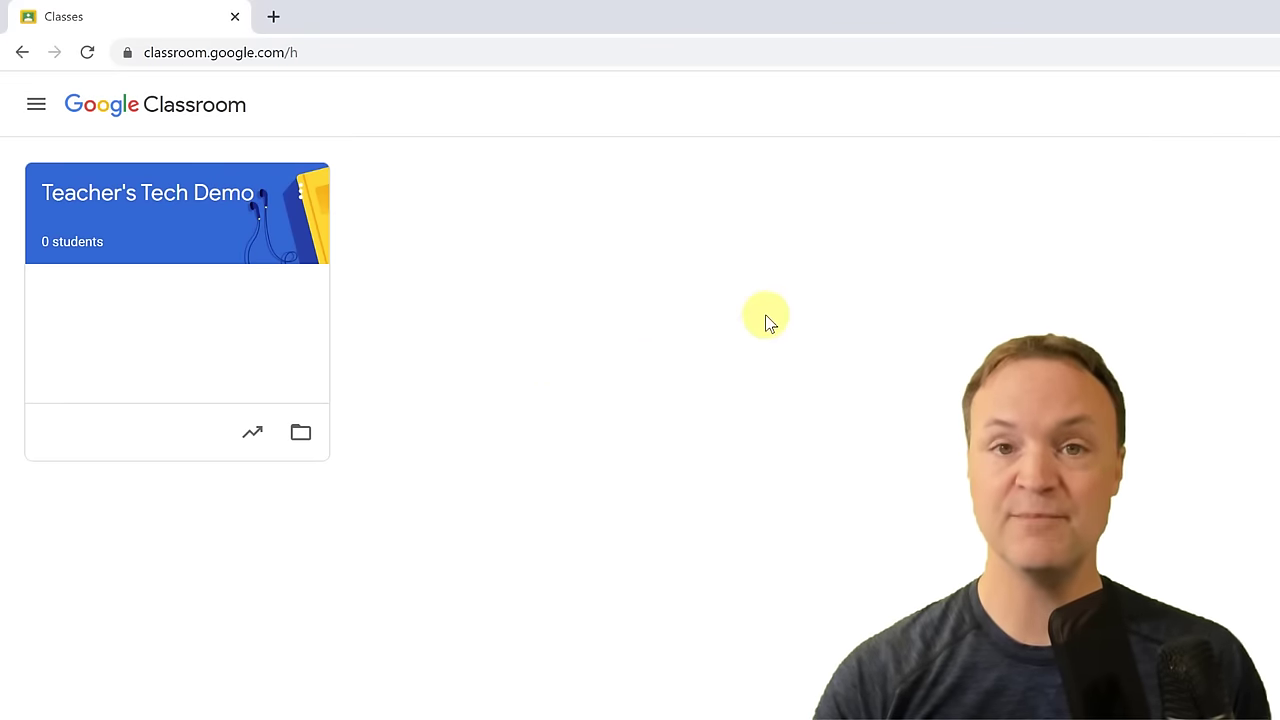
pyautogui.click(302, 196)
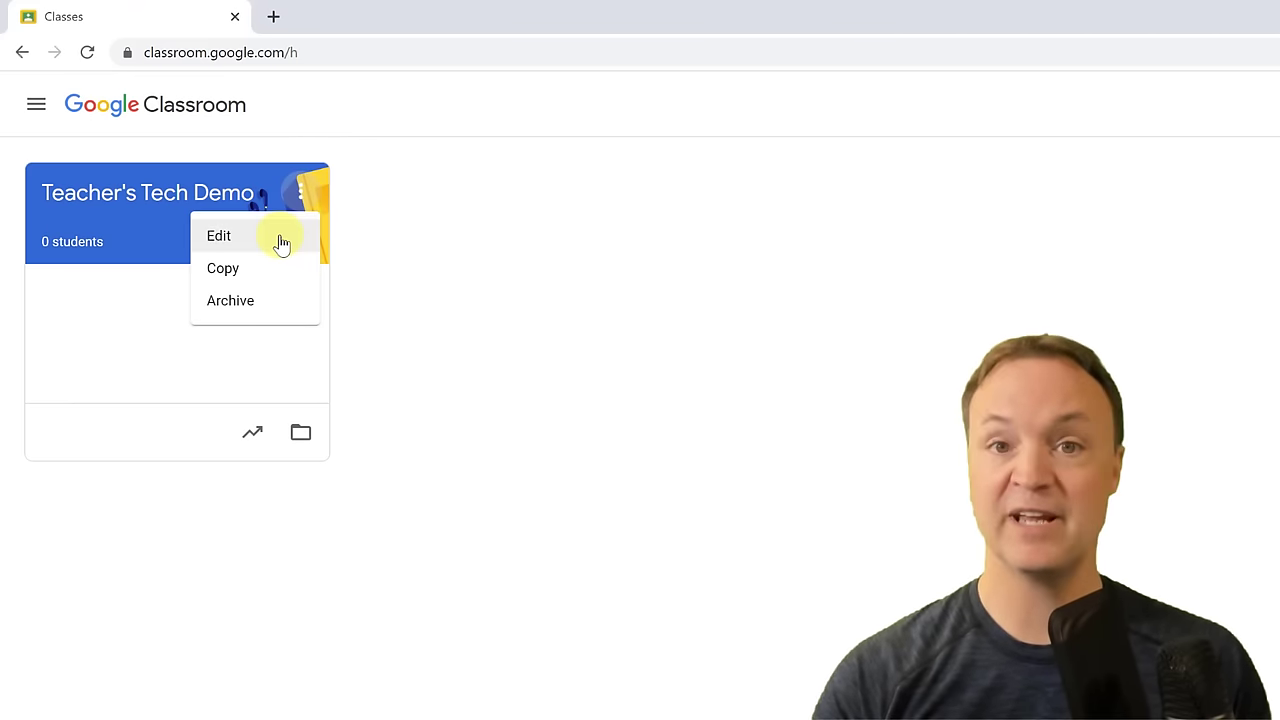
pyautogui.click(281, 243)
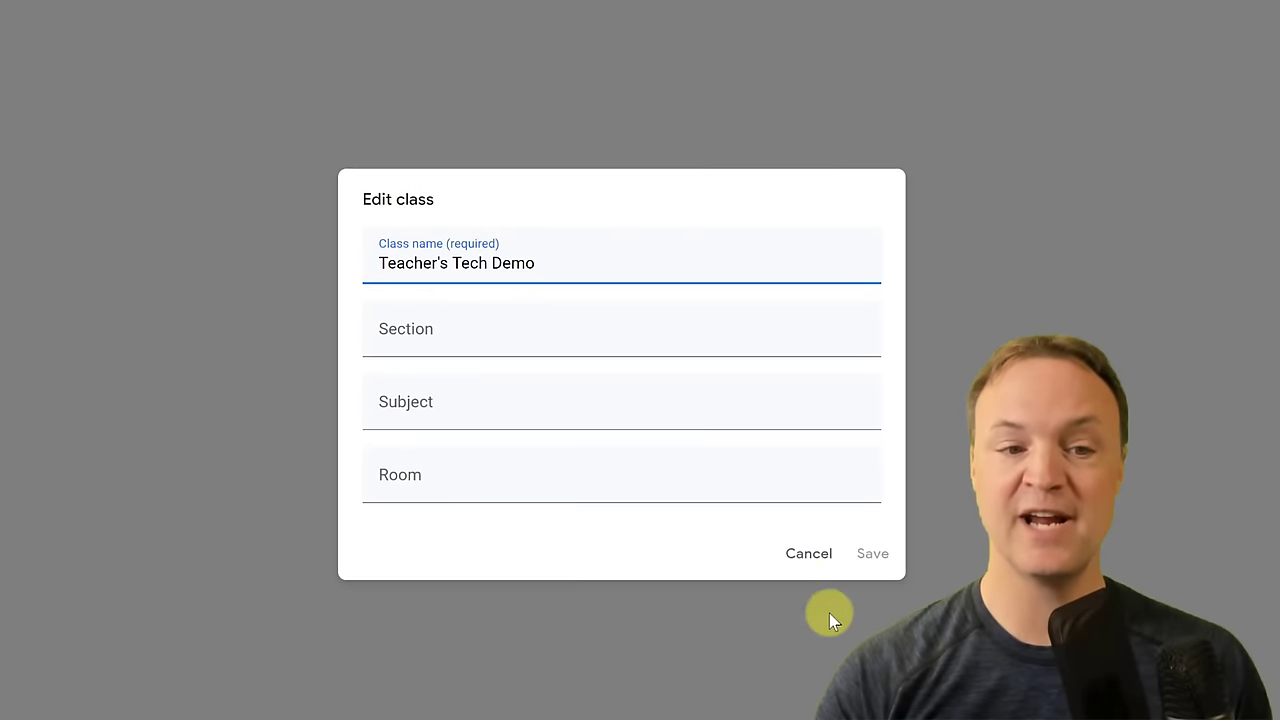
pyautogui.click(790, 556)
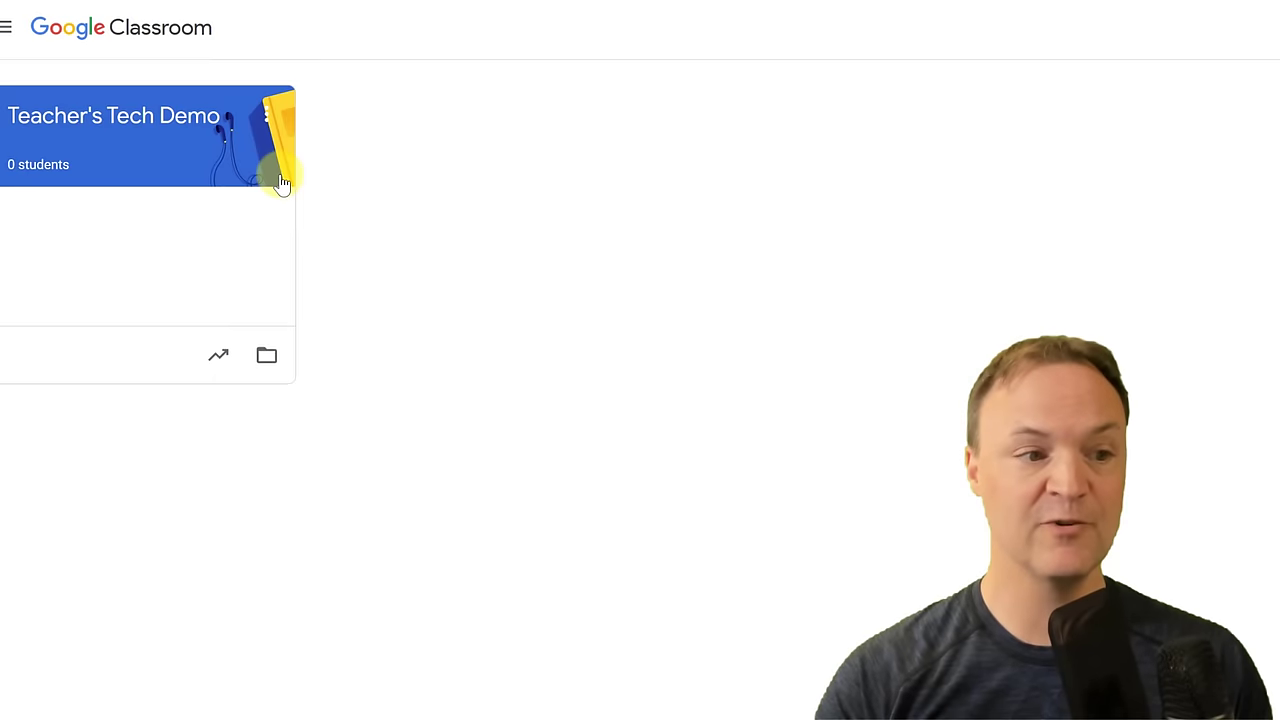
pyautogui.click(286, 125)
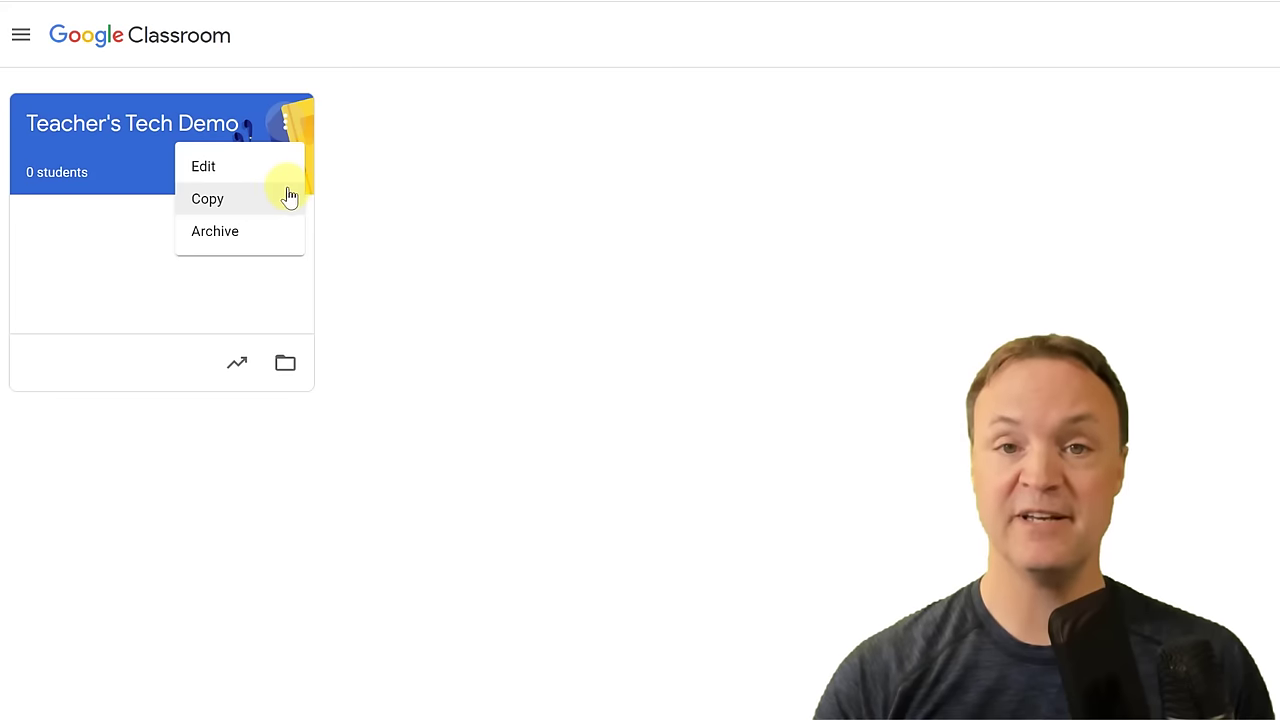
pyautogui.click(498, 206)
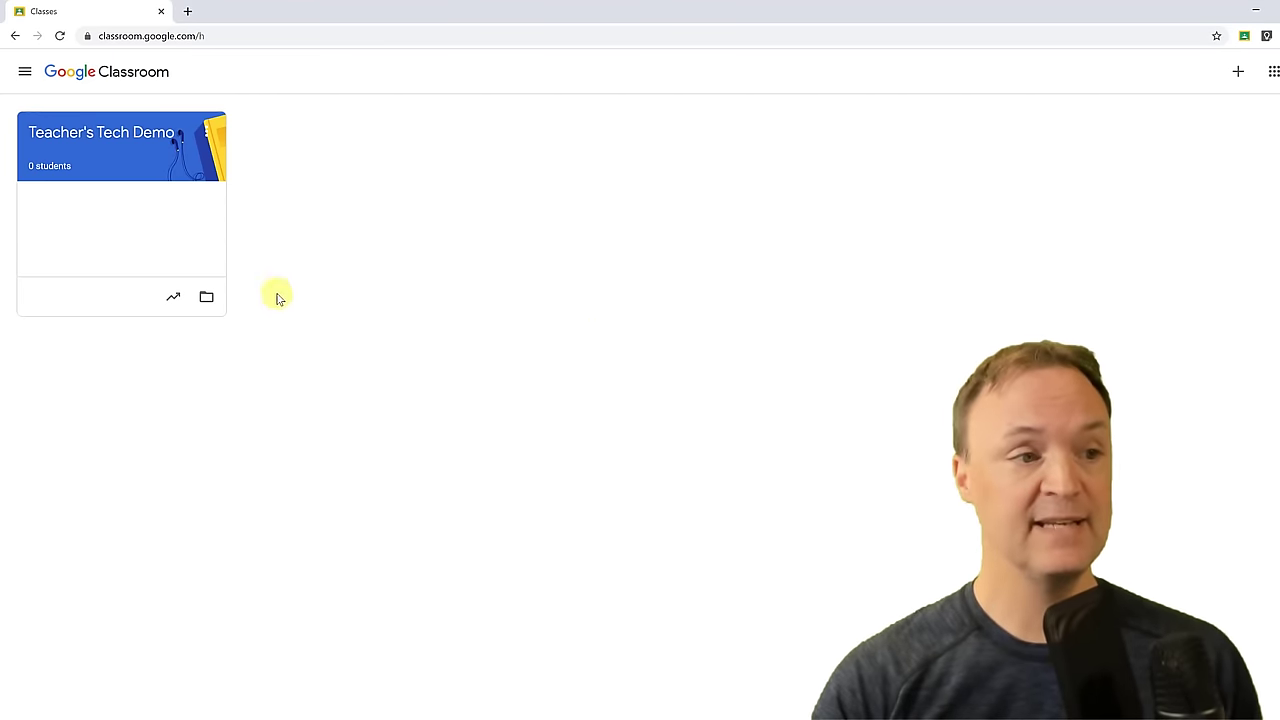
# Enter Teacher's Tech Demo, display its class code full-screen, then select the code.
pyautogui.click(119, 134)
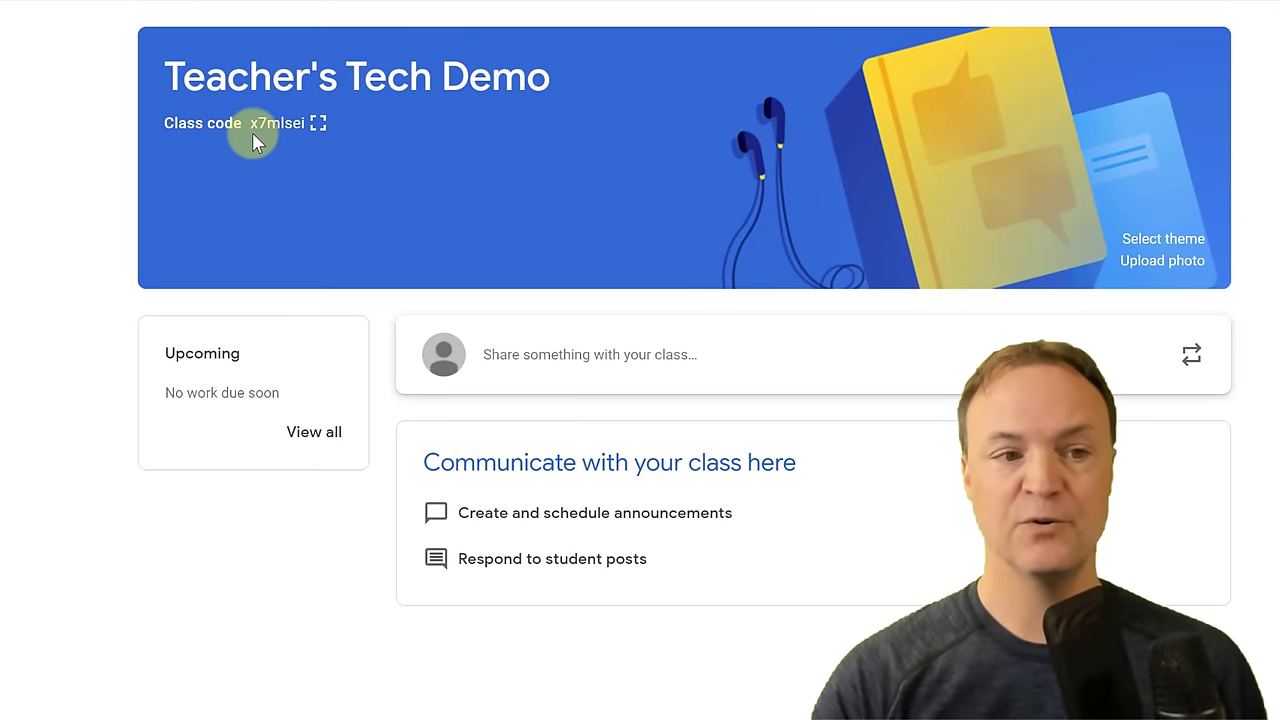
pyautogui.click(317, 123)
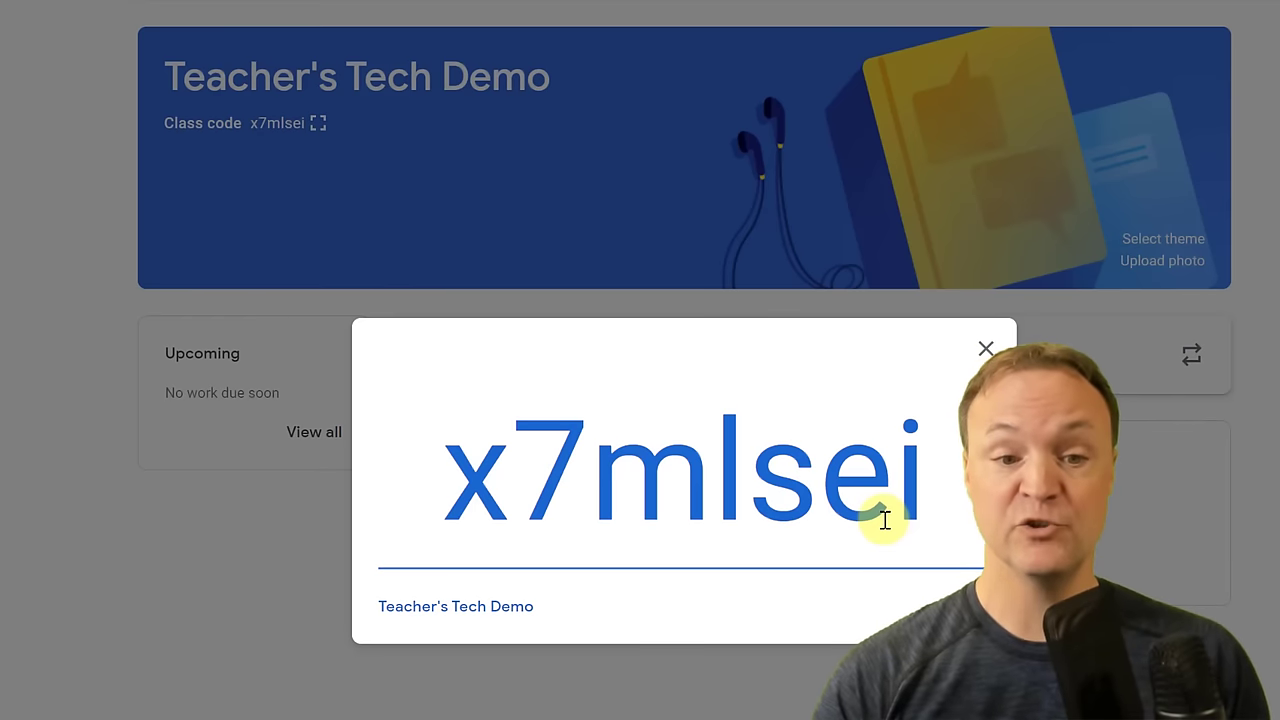
pyautogui.click(985, 352)
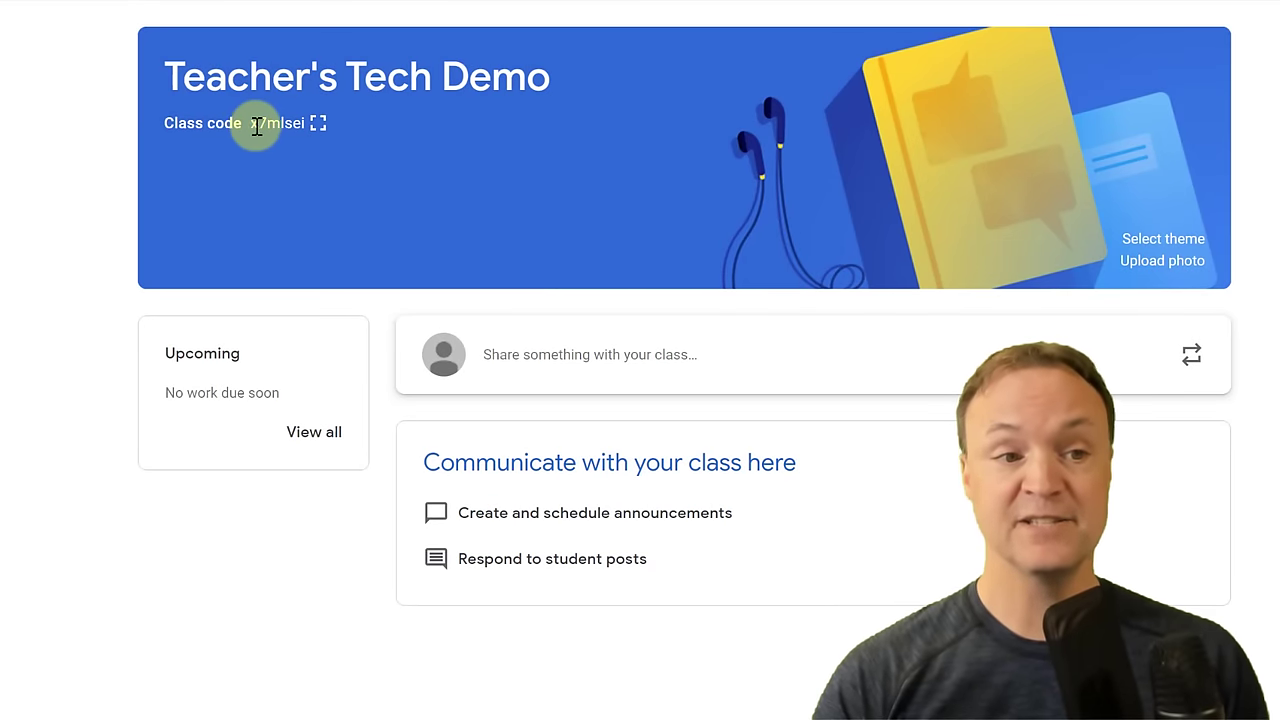
pyautogui.doubleClick(257, 123)
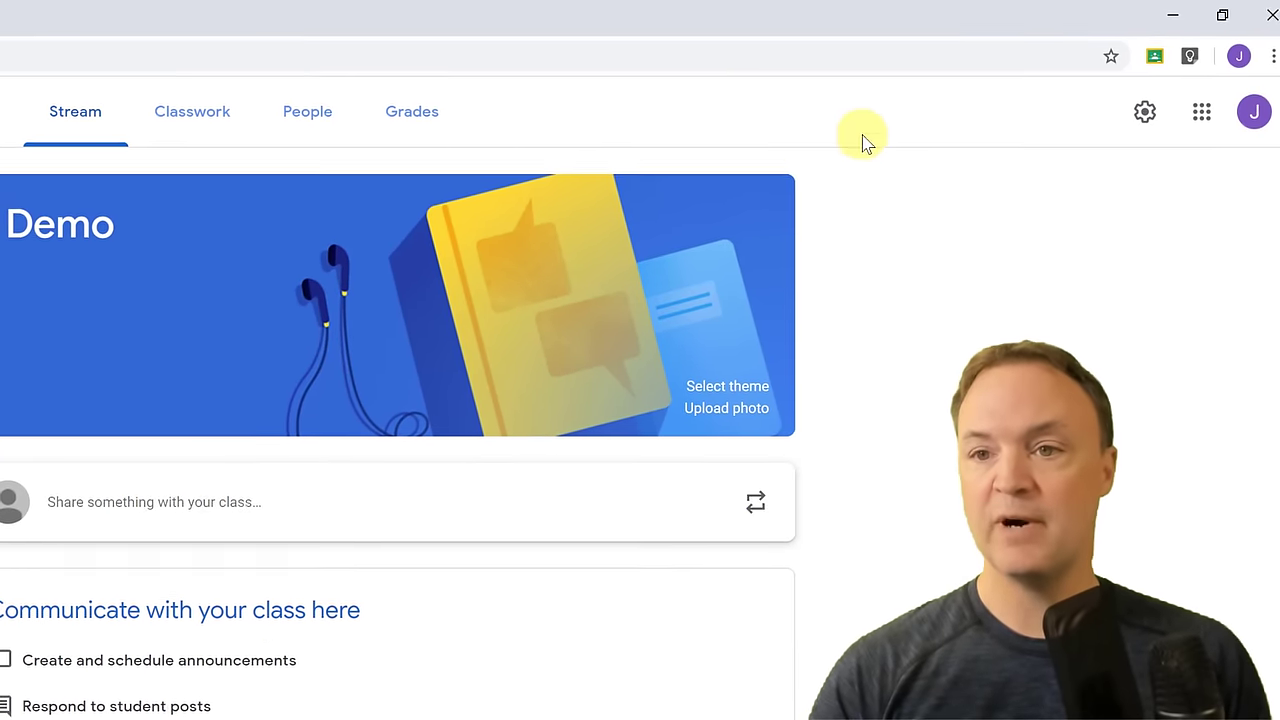
pyautogui.click(1144, 114)
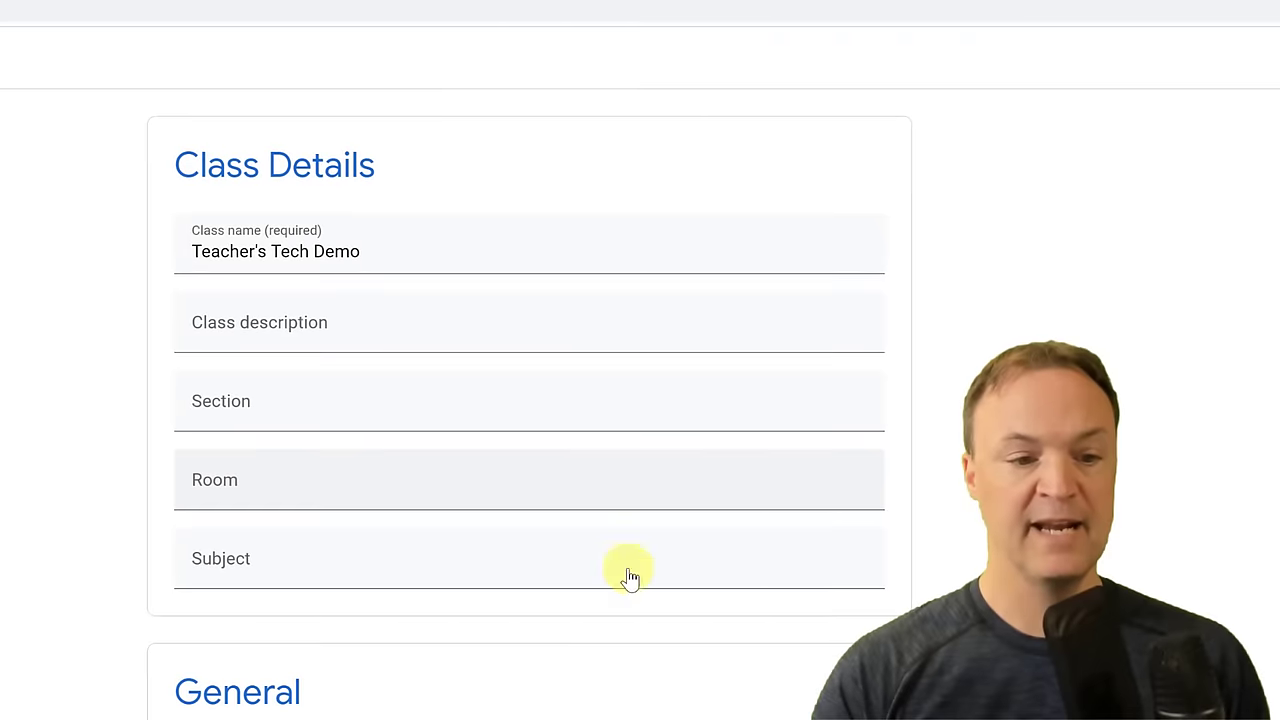
pyautogui.scroll(-4, 515, 590)
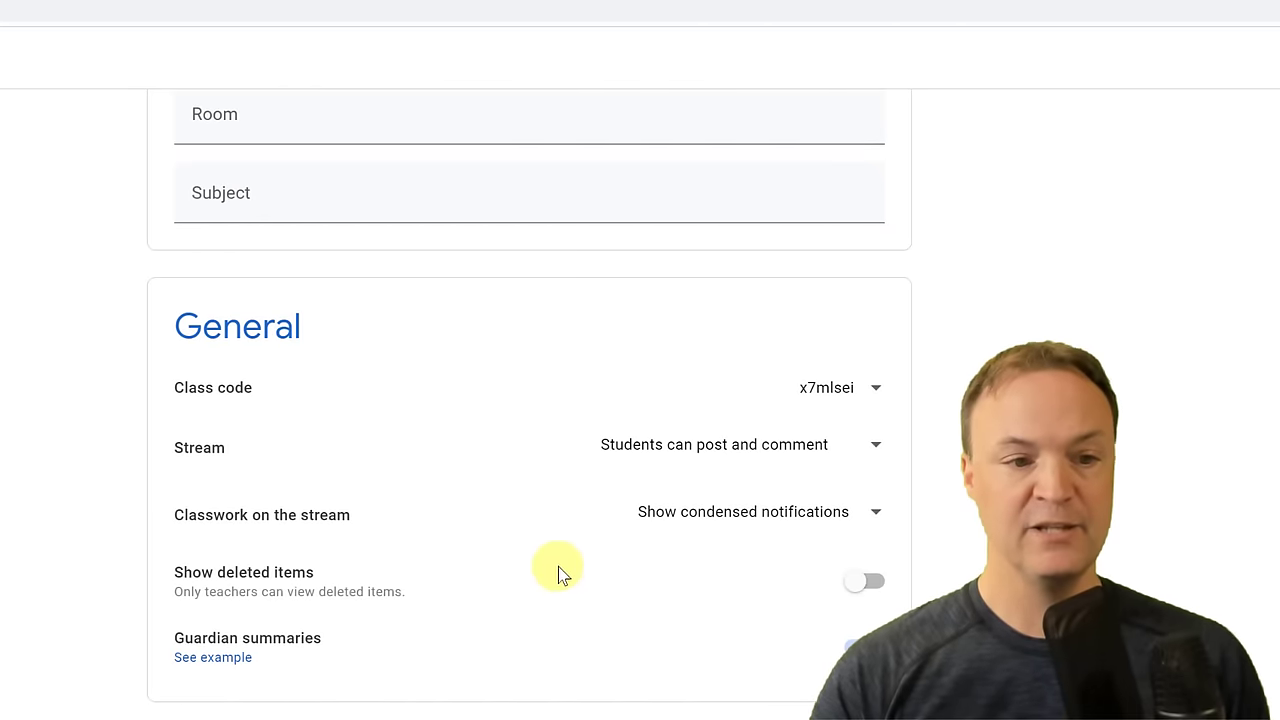
pyautogui.click(876, 392)
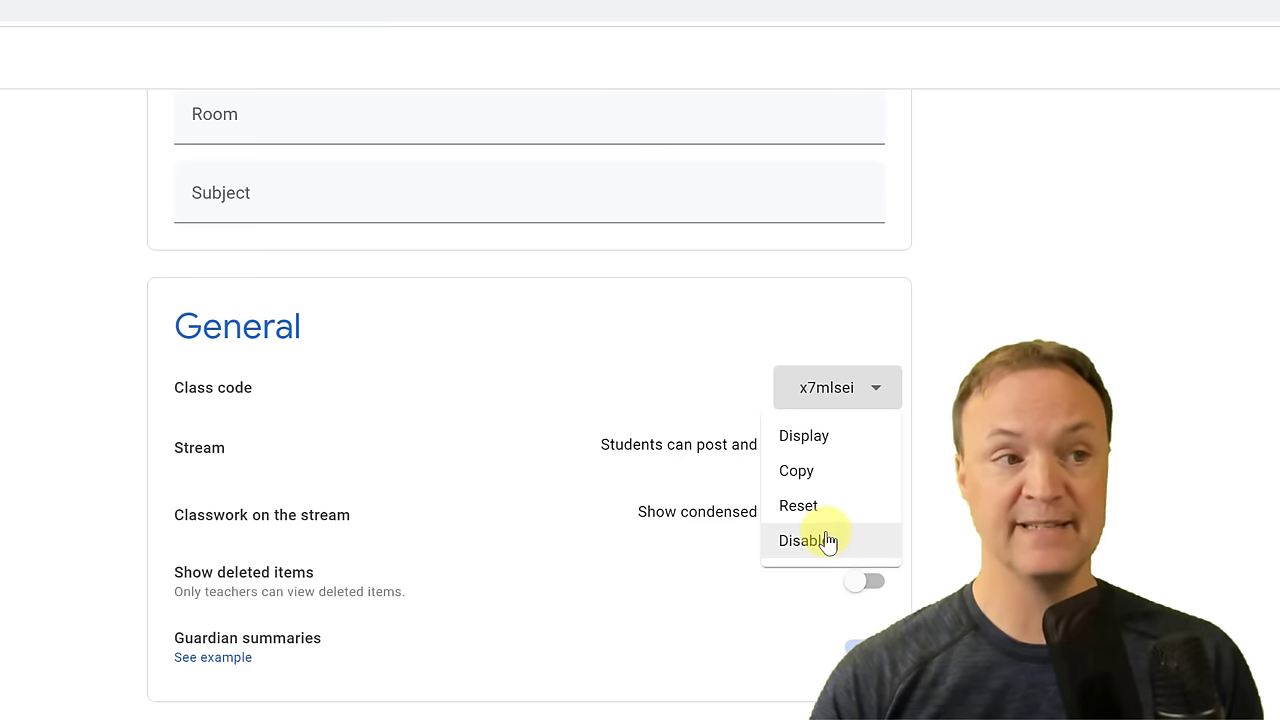
pyautogui.click(643, 275)
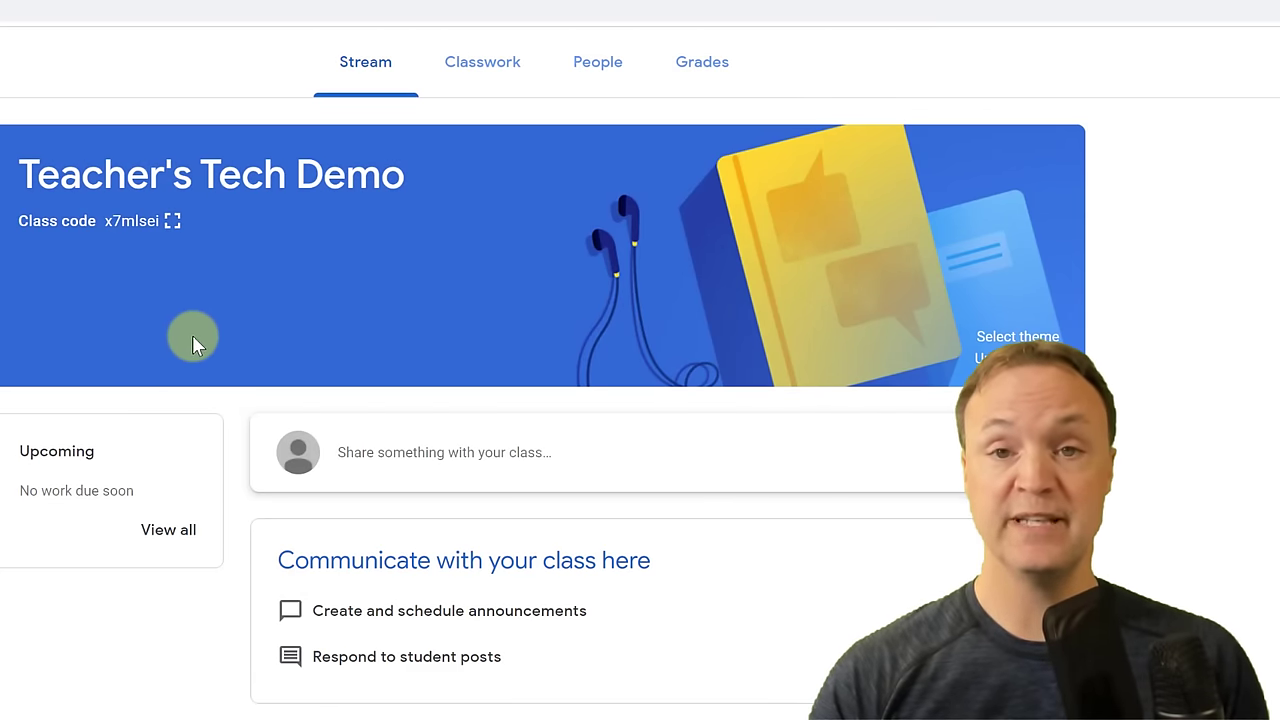
# Invite a student by their email address from the class's People page.
pyautogui.click(601, 86)
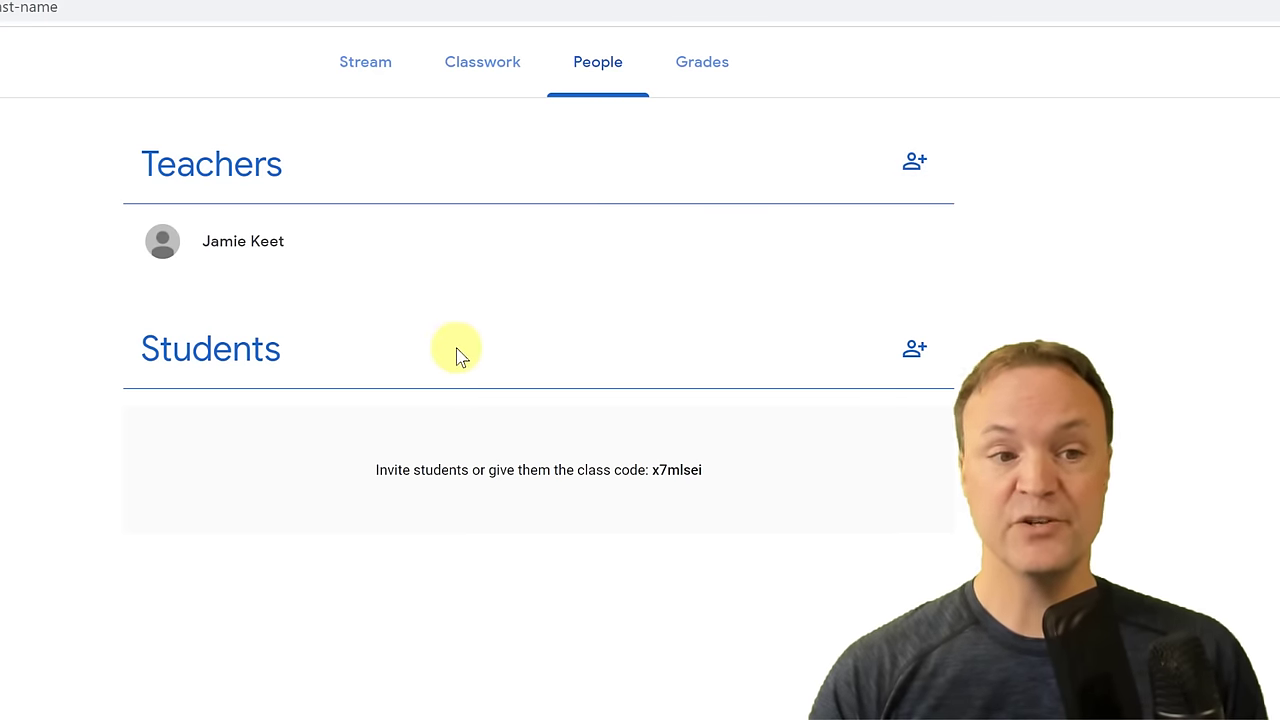
pyautogui.click(912, 352)
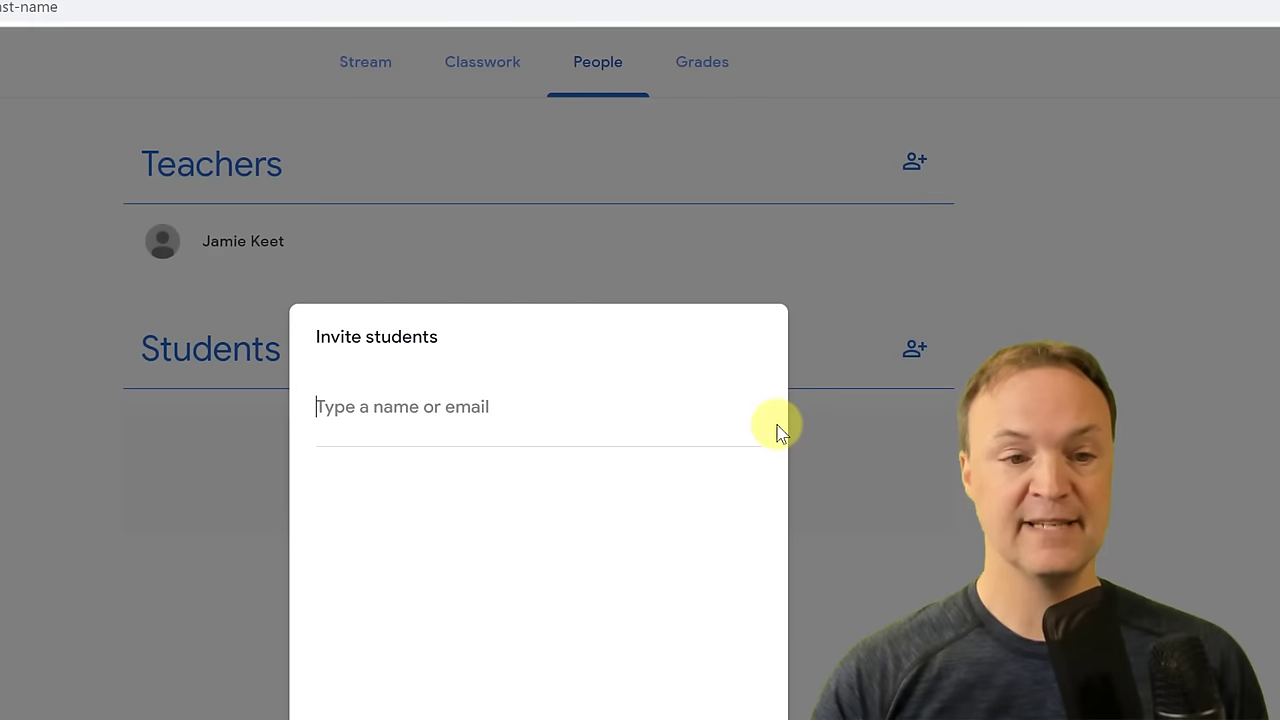
pyautogui.write('as')
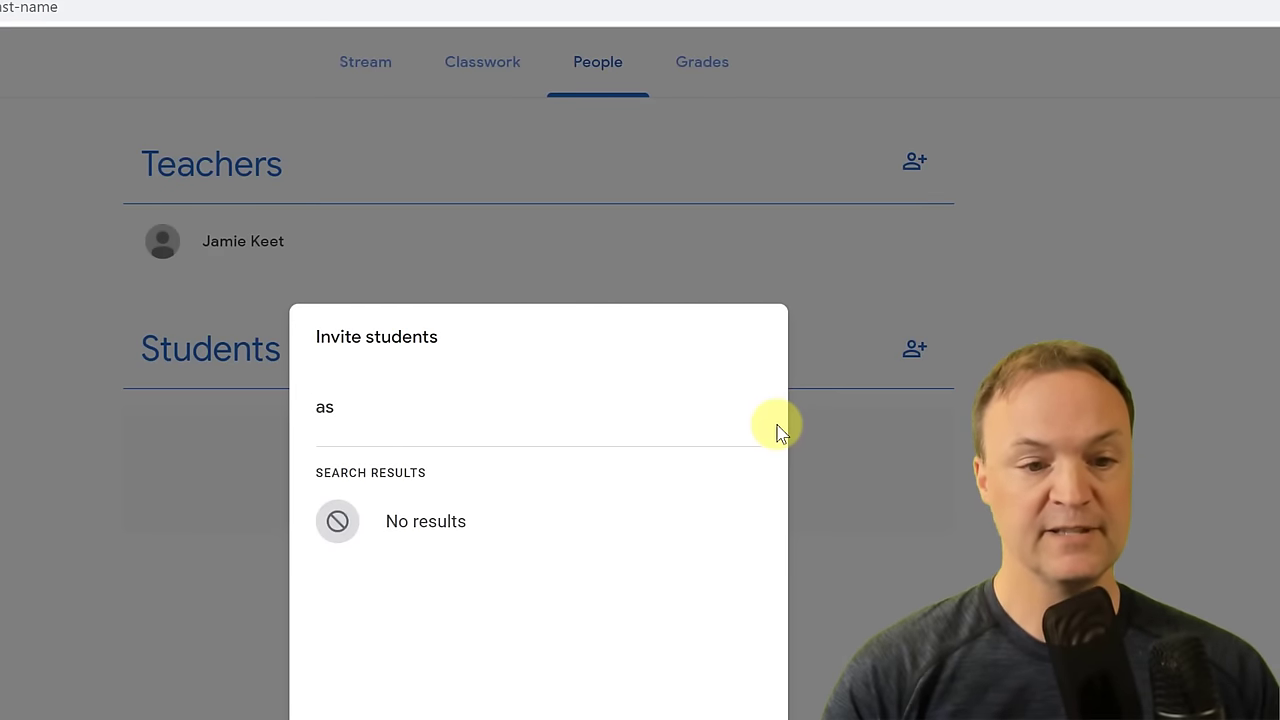
pyautogui.write('hton')
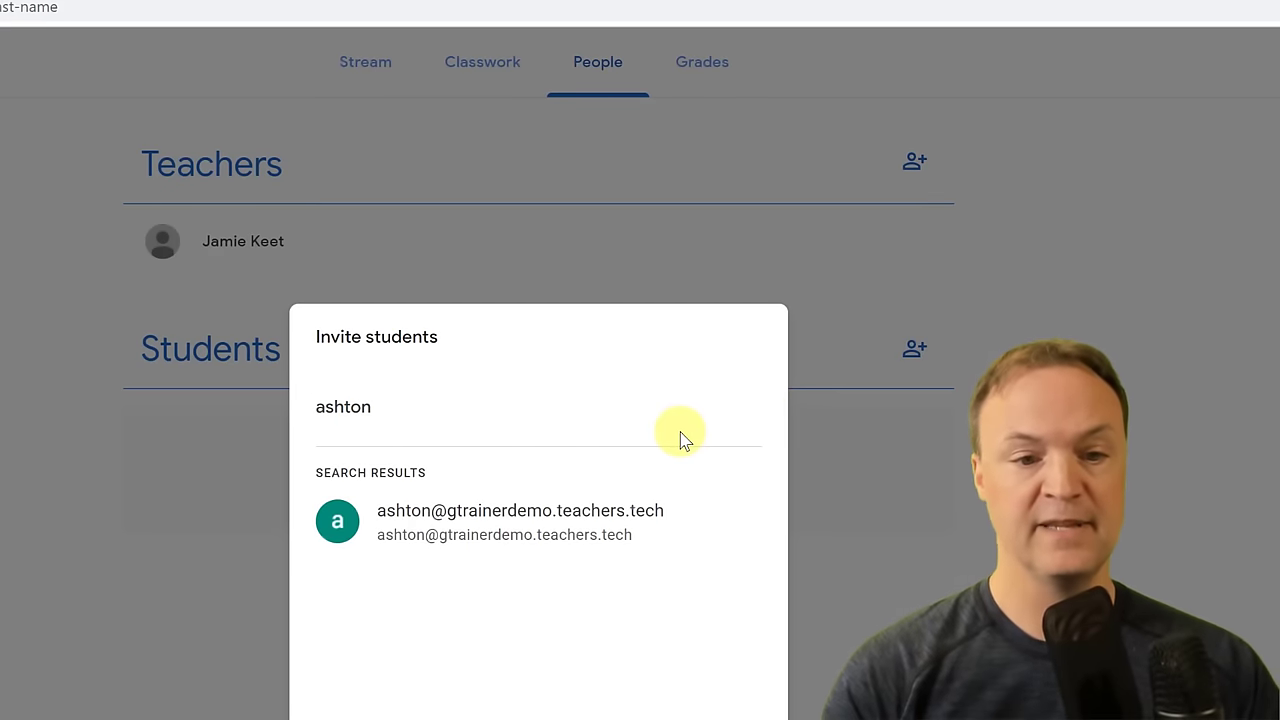
pyautogui.click(580, 507)
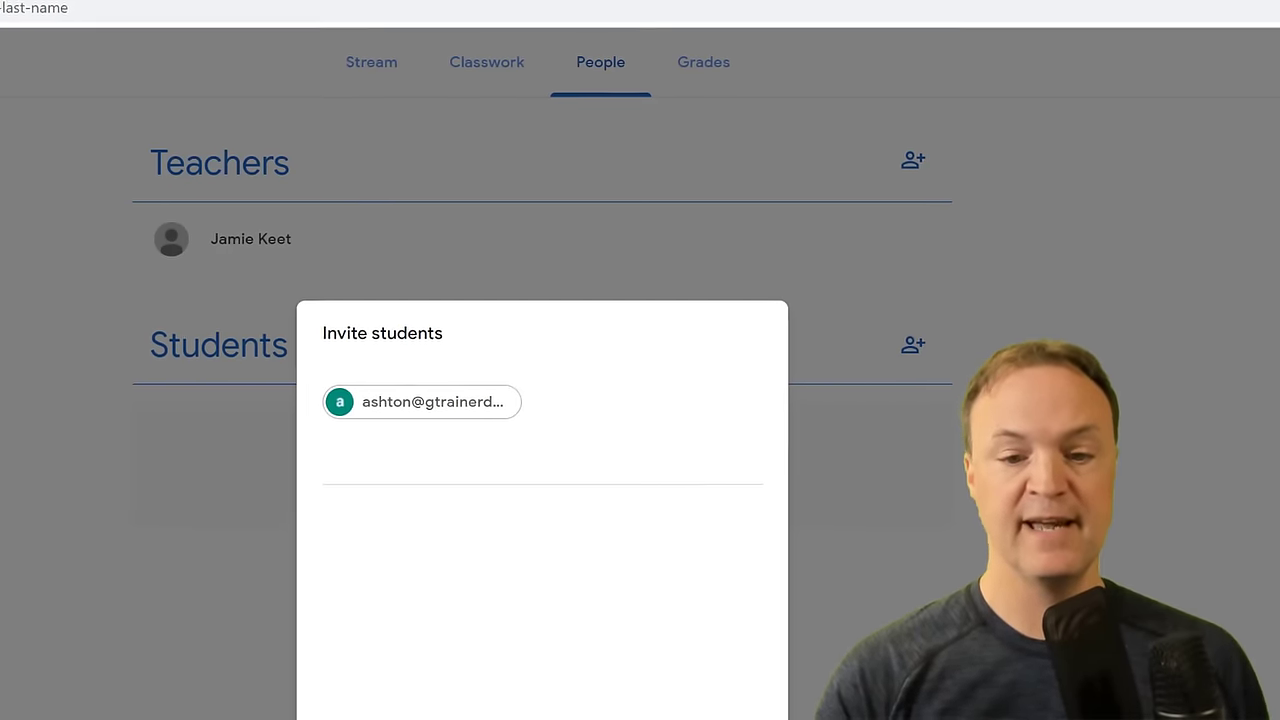
pyautogui.click(762, 630)
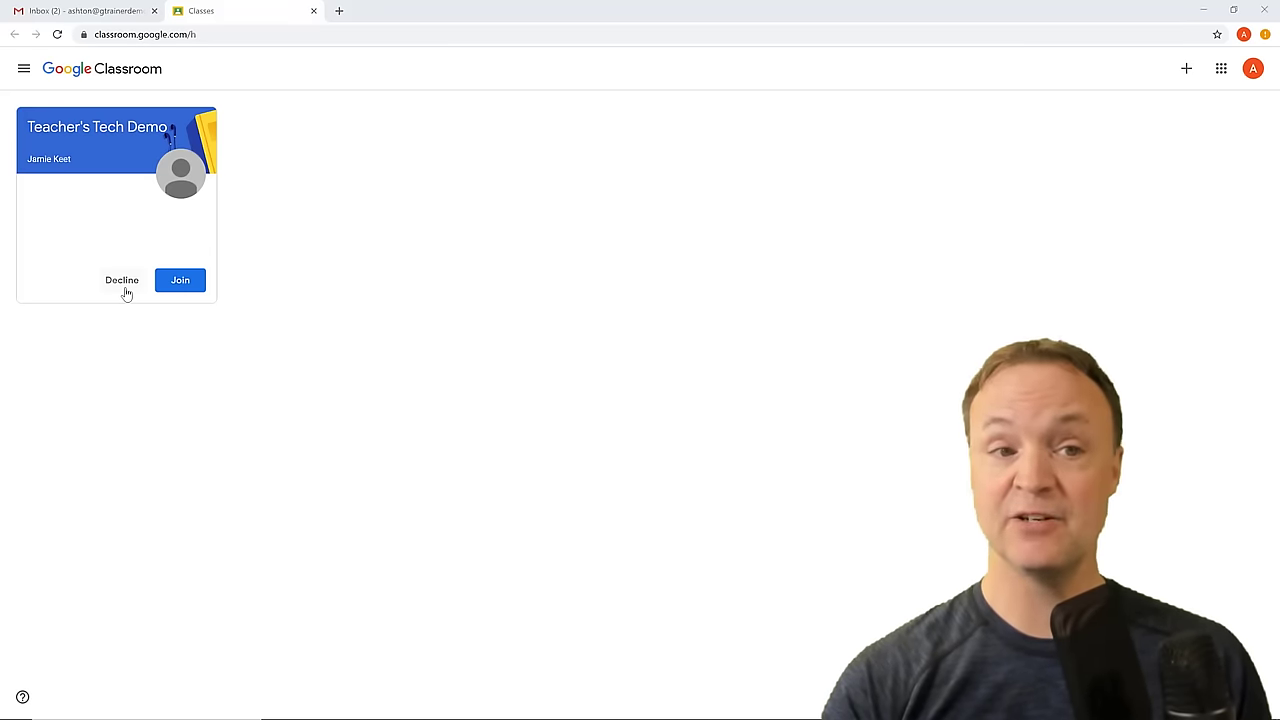
# Accept the class invitation as the first student, then switch to another student's Chrome profile.
pyautogui.click(182, 289)
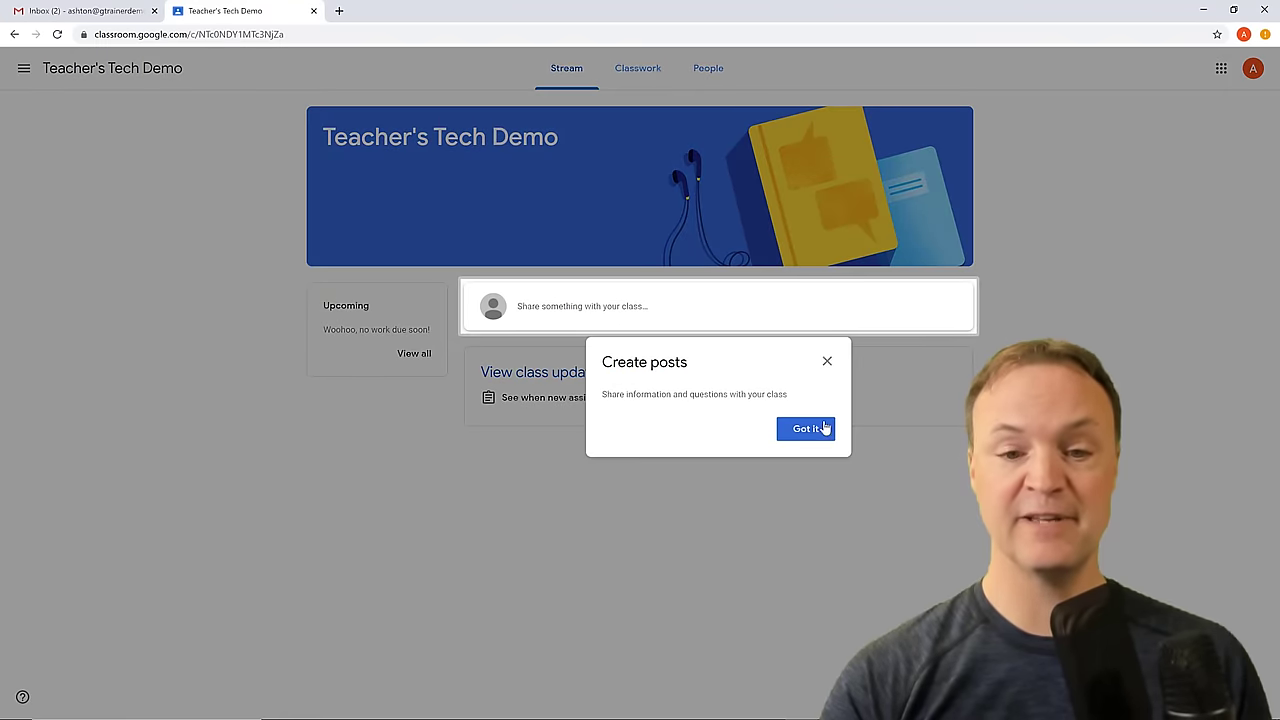
pyautogui.click(824, 428)
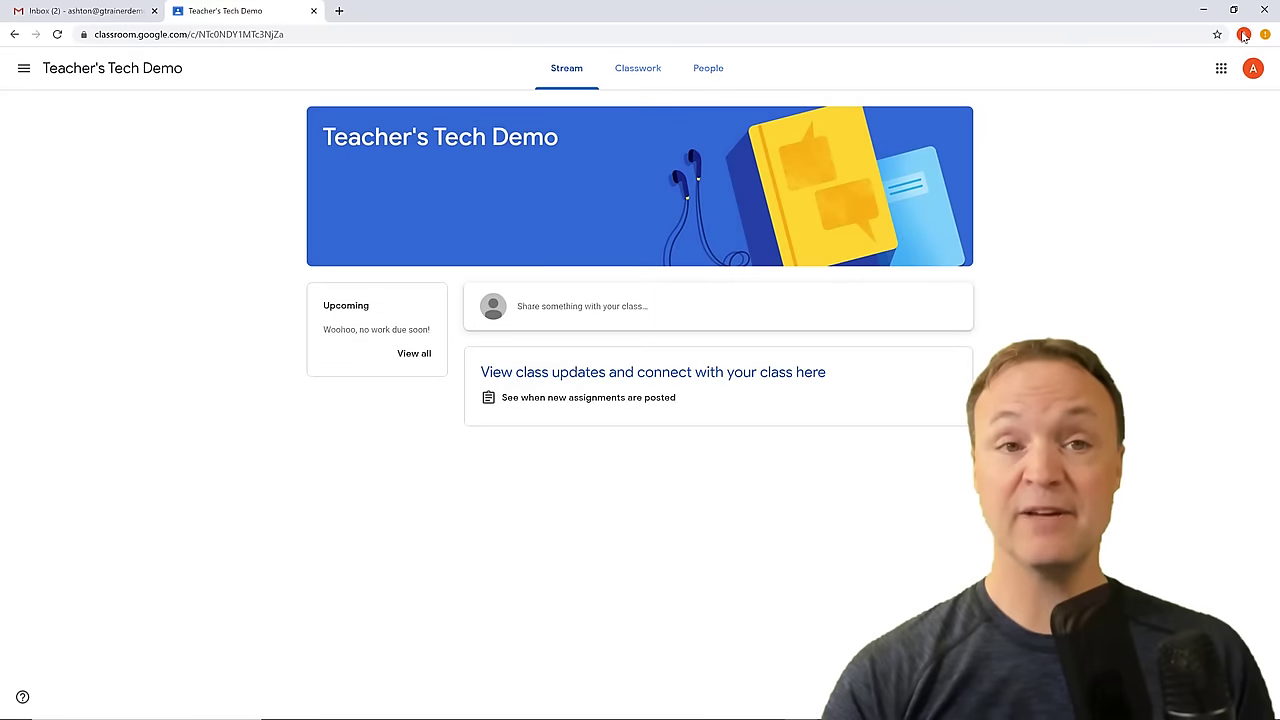
pyautogui.click(1244, 35)
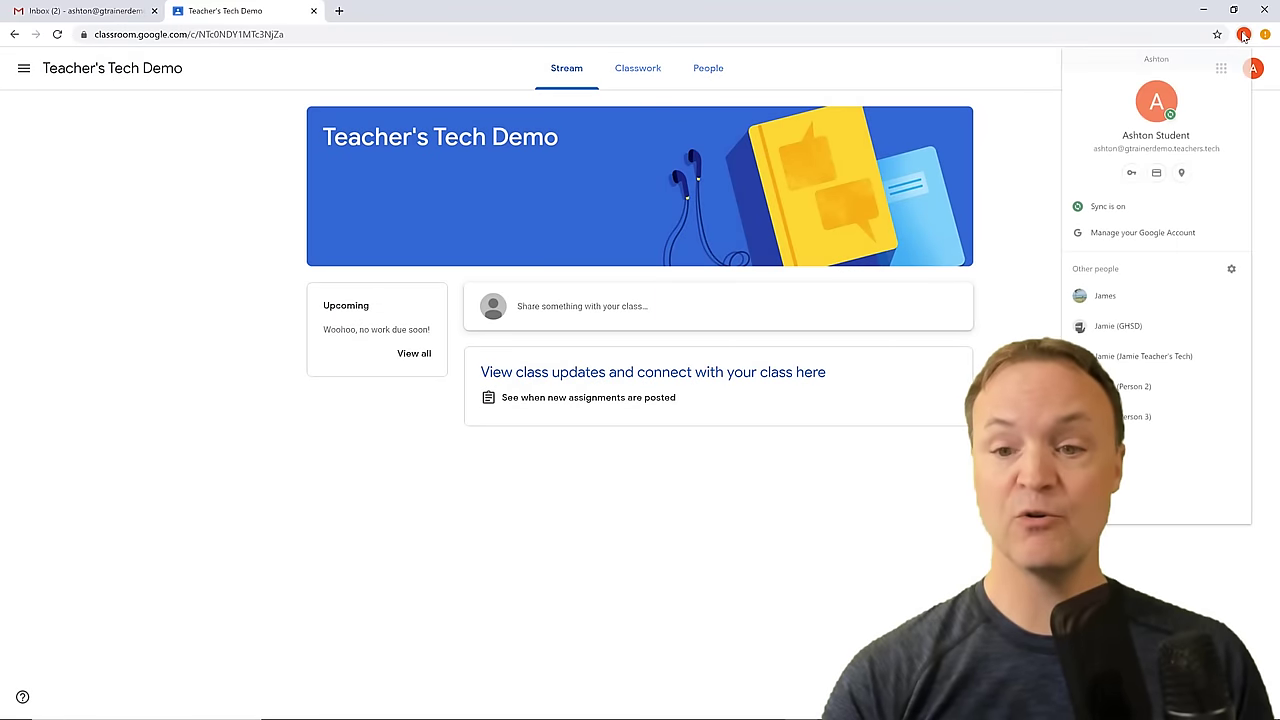
pyautogui.click(1151, 449)
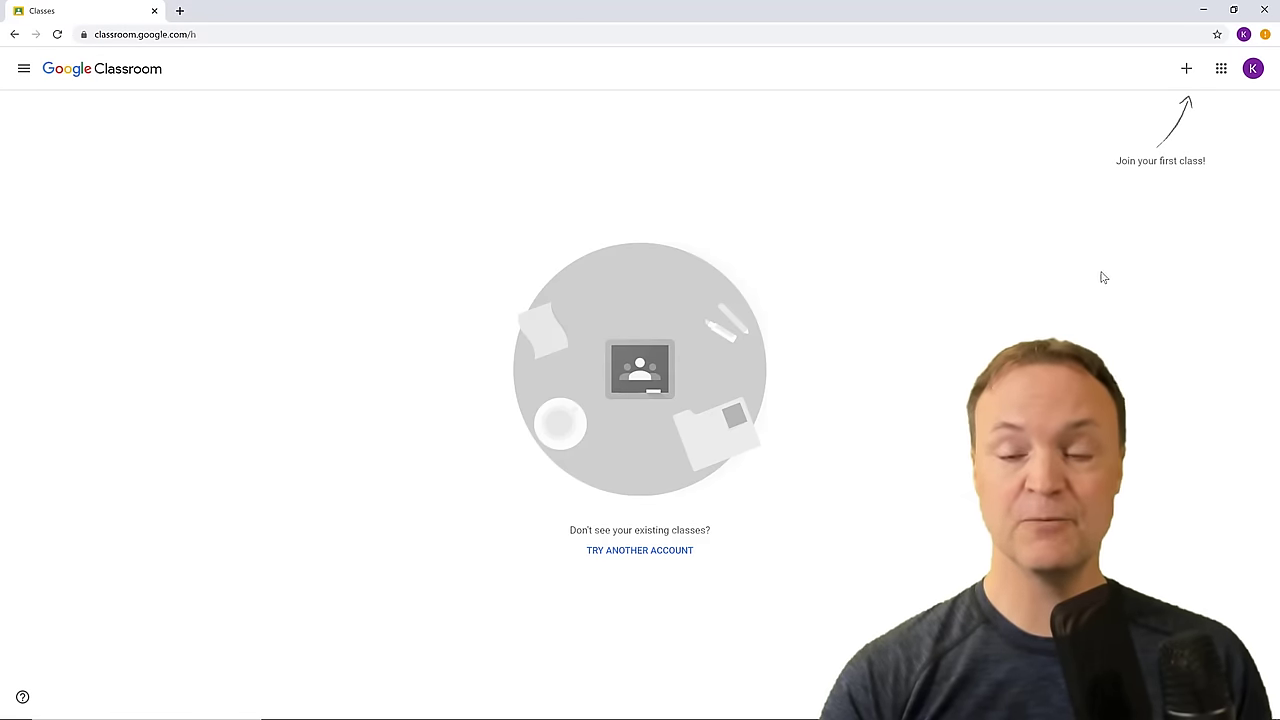
# Join Teacher's Tech Demo as the second student by entering the class code.
pyautogui.click(1187, 72)
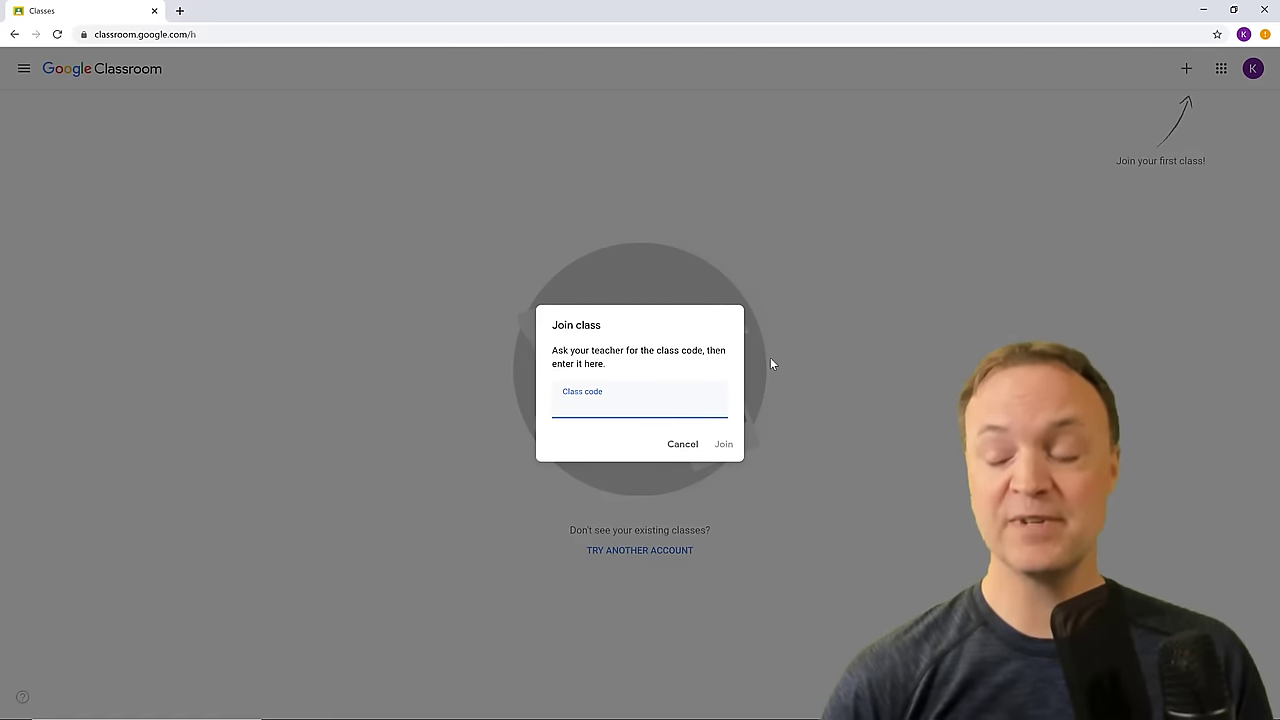
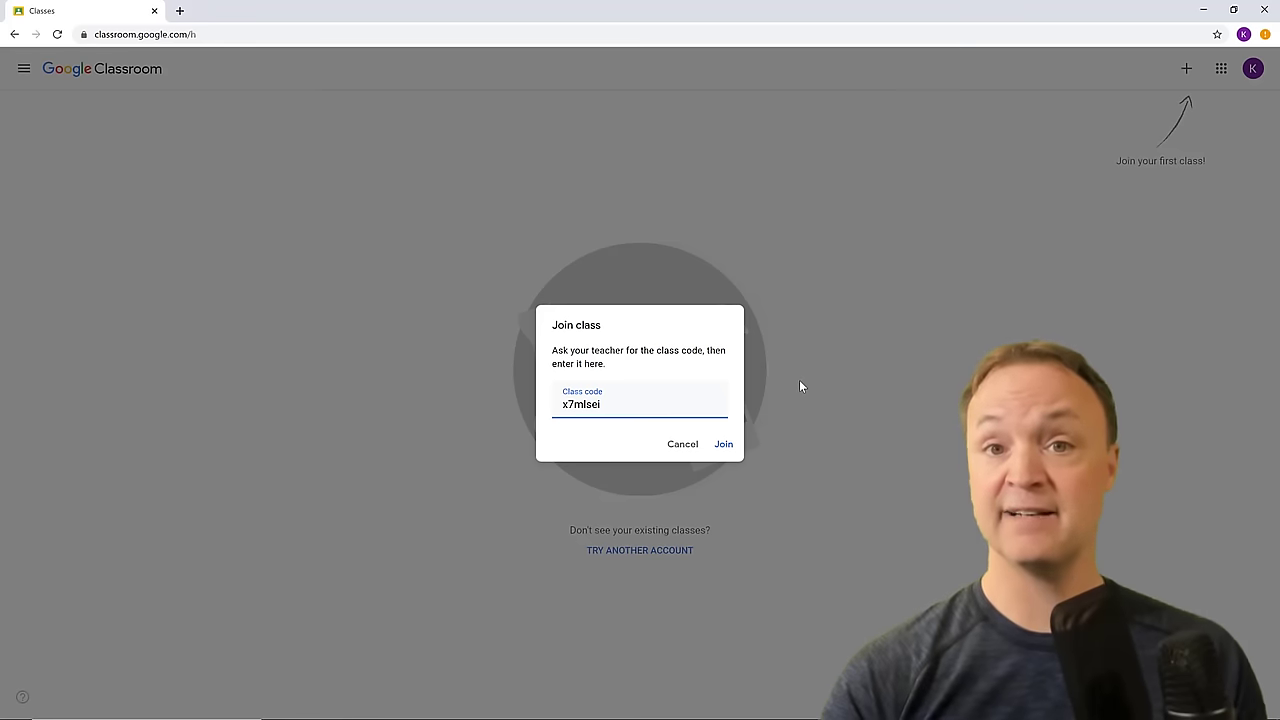
pyautogui.click(723, 445)
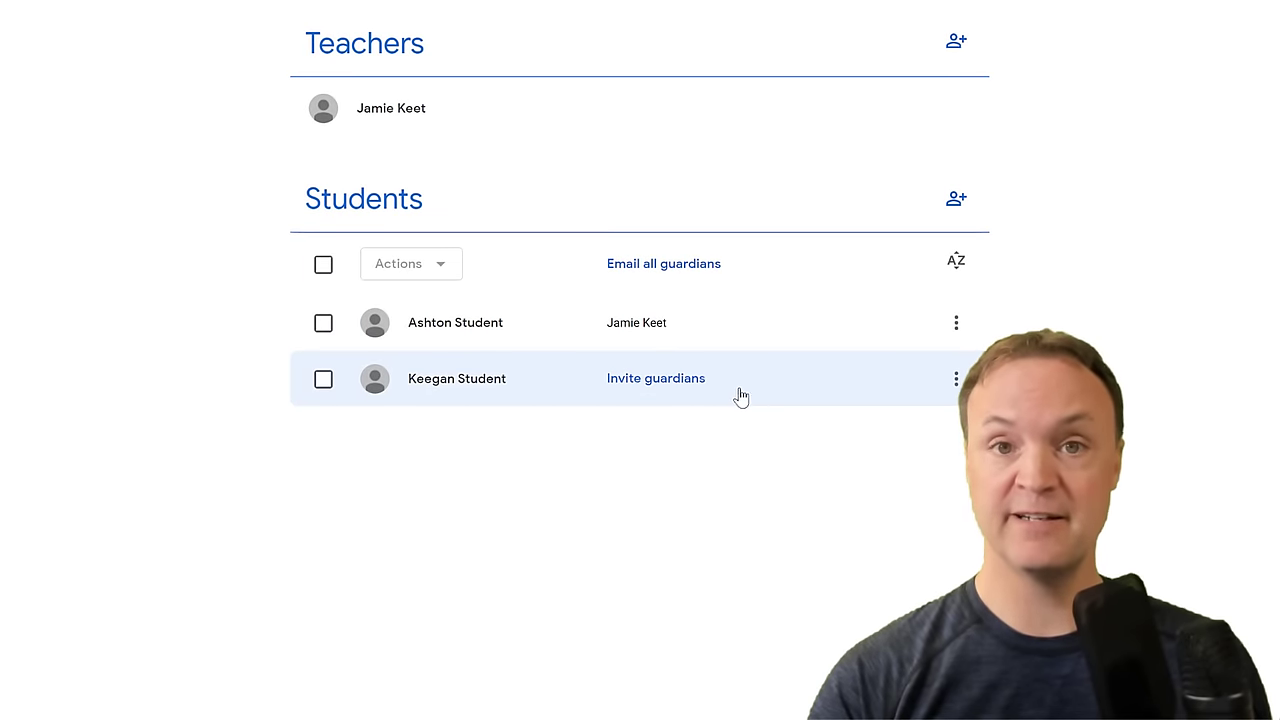
# Cancel a guardian invitation for the second student, then start an email to them.
pyautogui.click(664, 379)
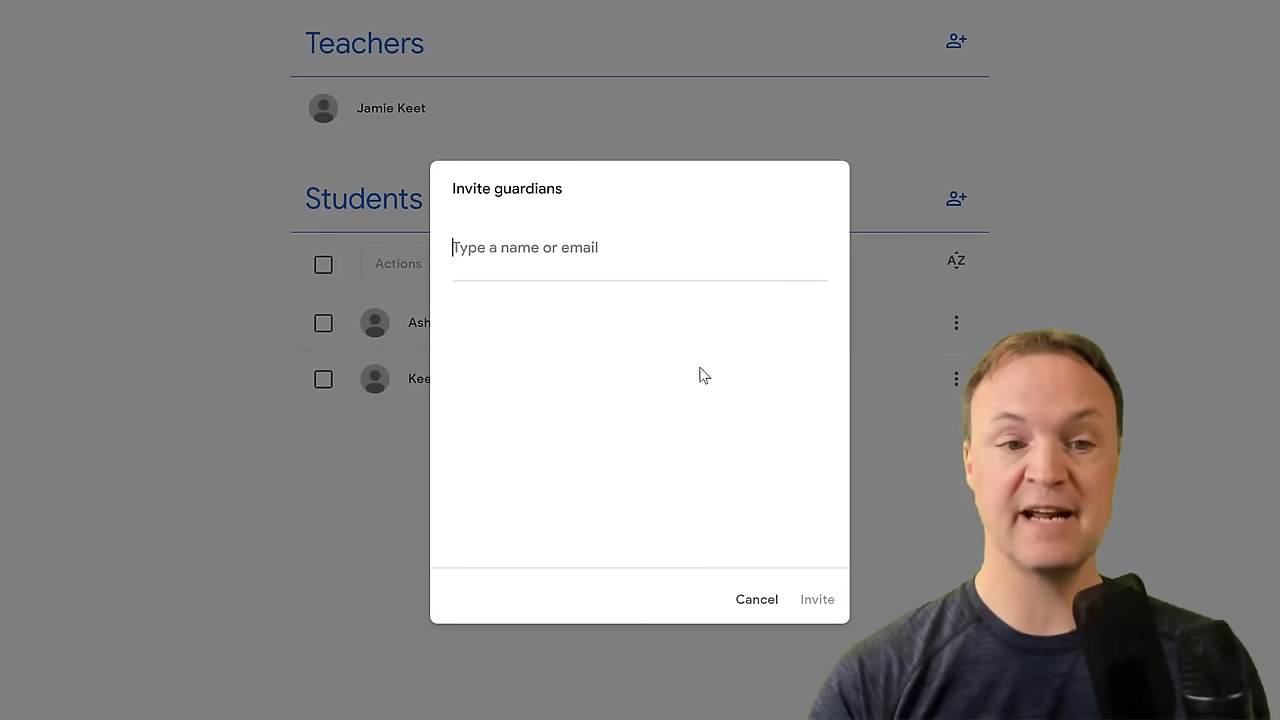
pyautogui.click(763, 605)
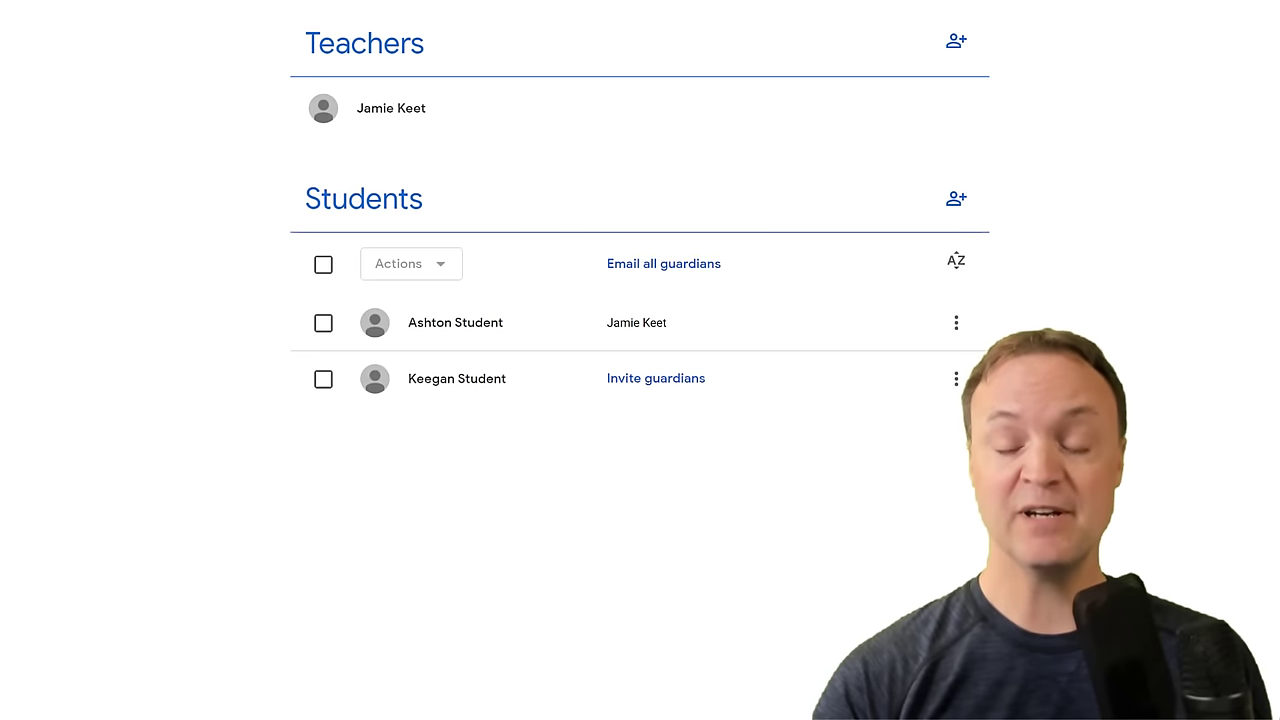
pyautogui.click(956, 380)
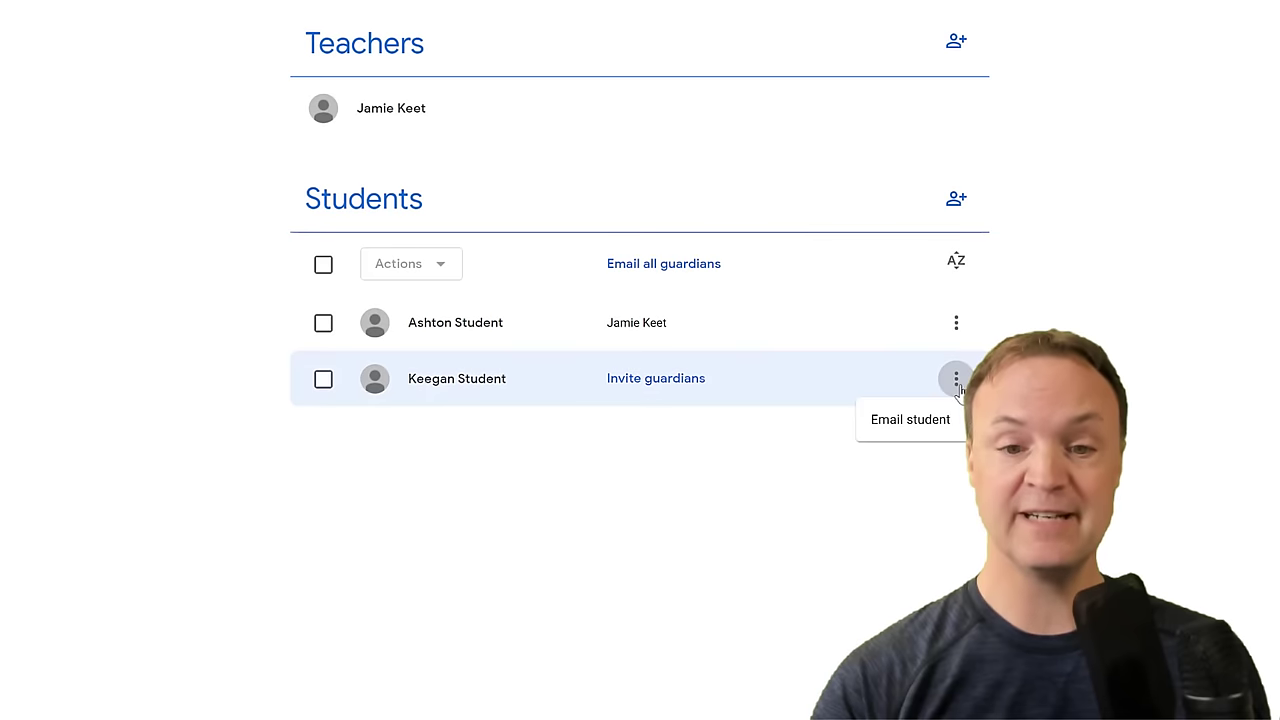
pyautogui.click(931, 430)
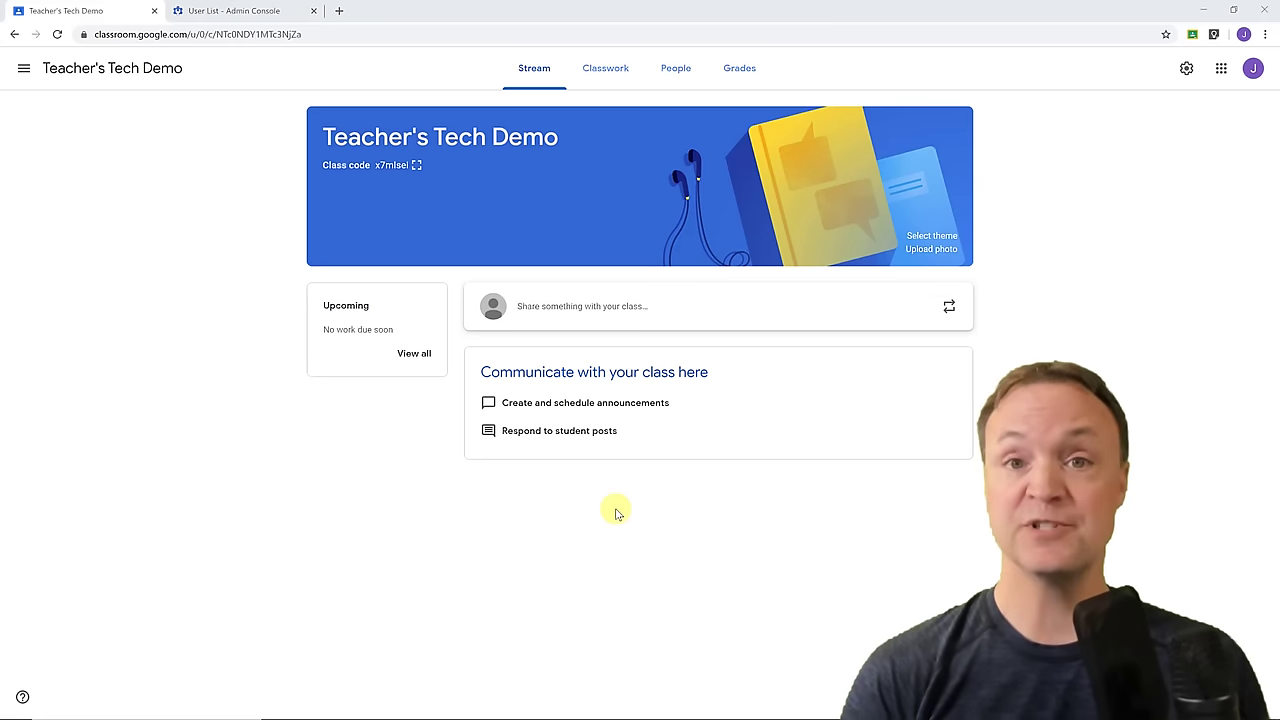
# Draft a 'Welcome!' announcement for all students and bring up the Google Drive attachment picker.
pyautogui.click(607, 306)
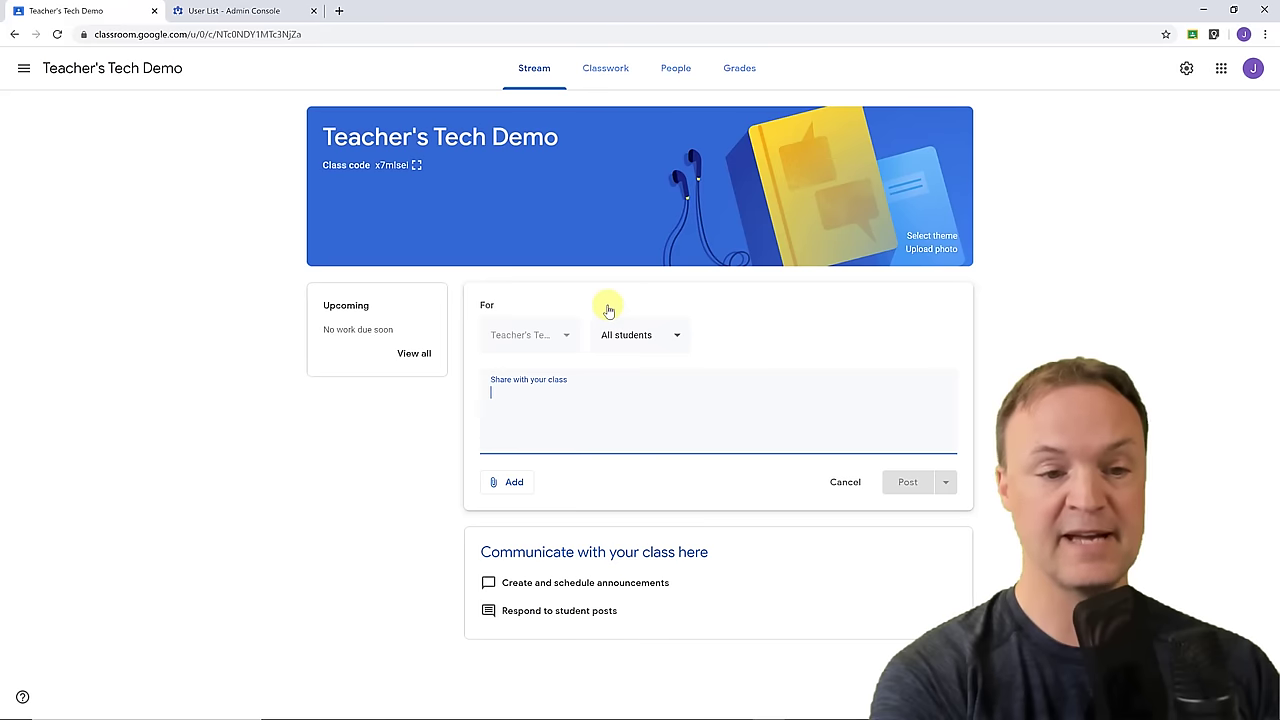
pyautogui.write('Weo')
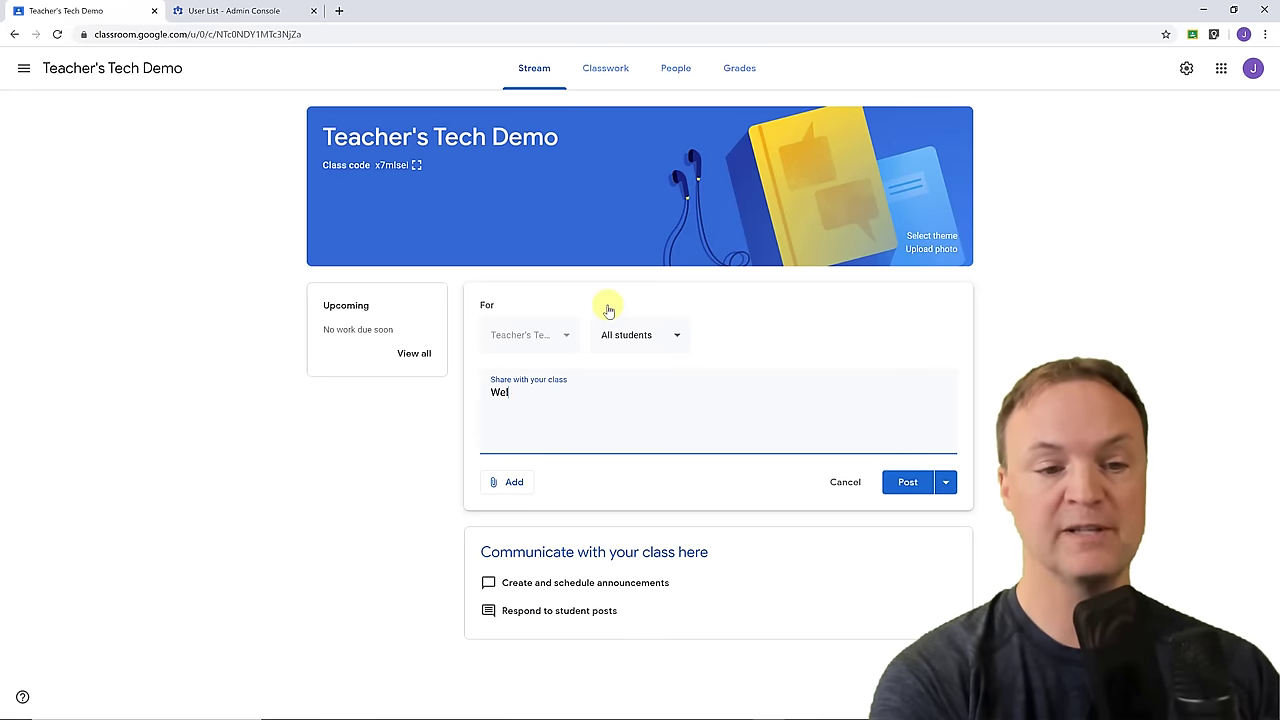
pyautogui.write('come')
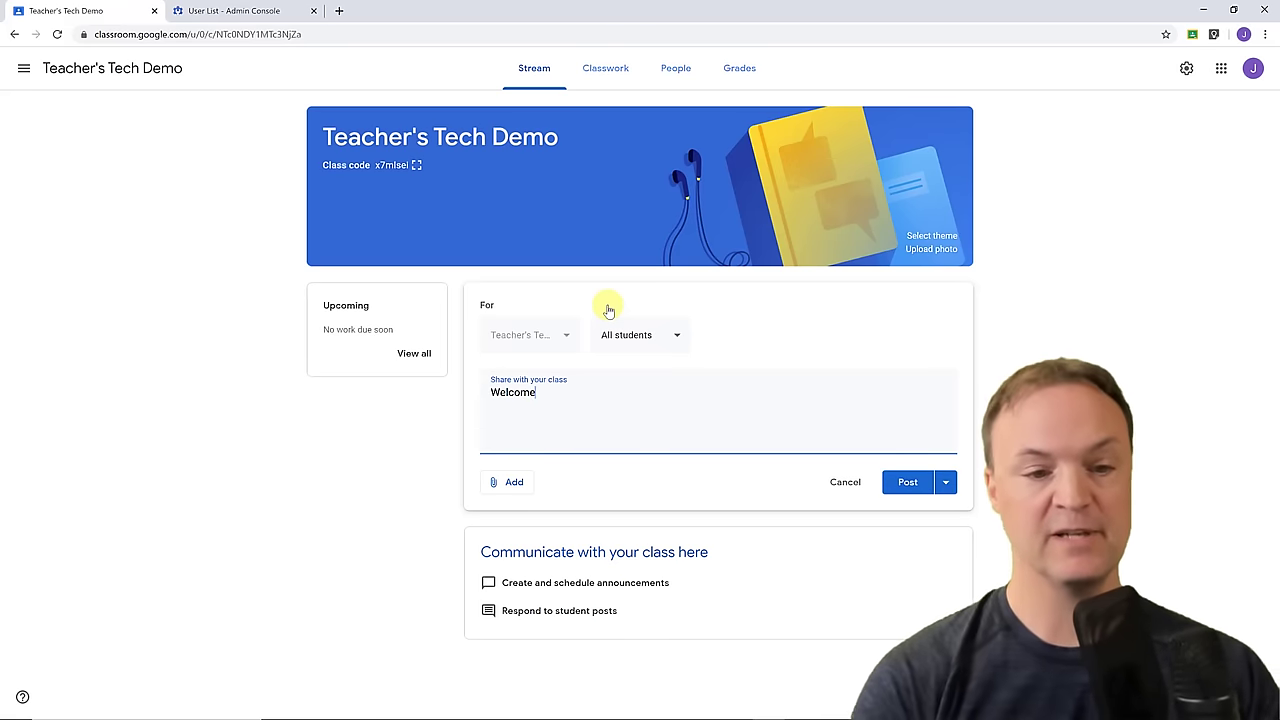
pyautogui.write('!')
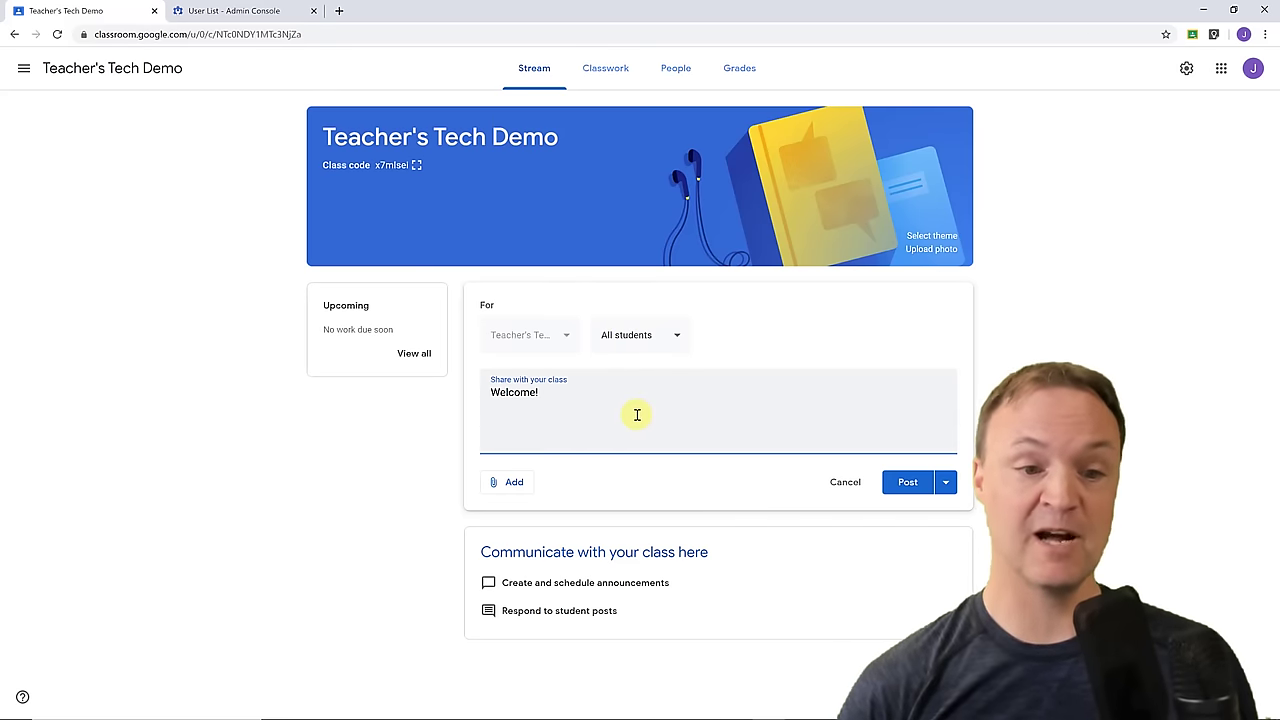
pyautogui.click(677, 347)
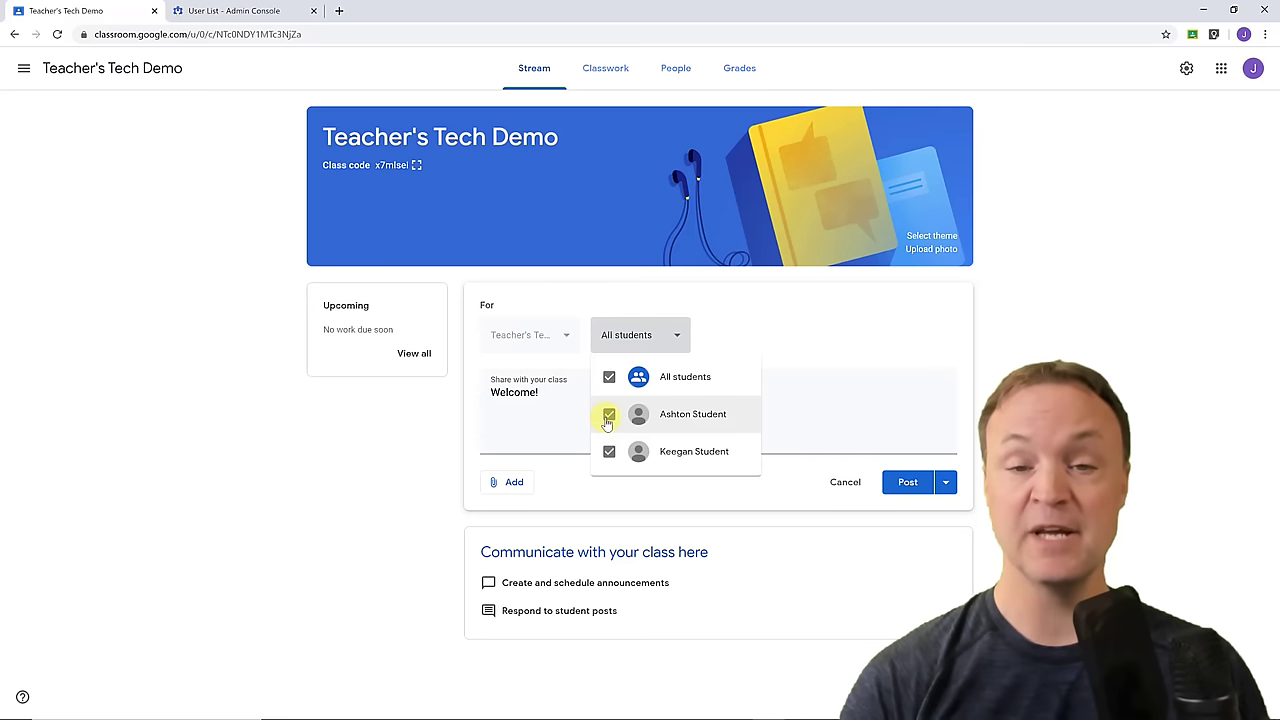
pyautogui.click(739, 334)
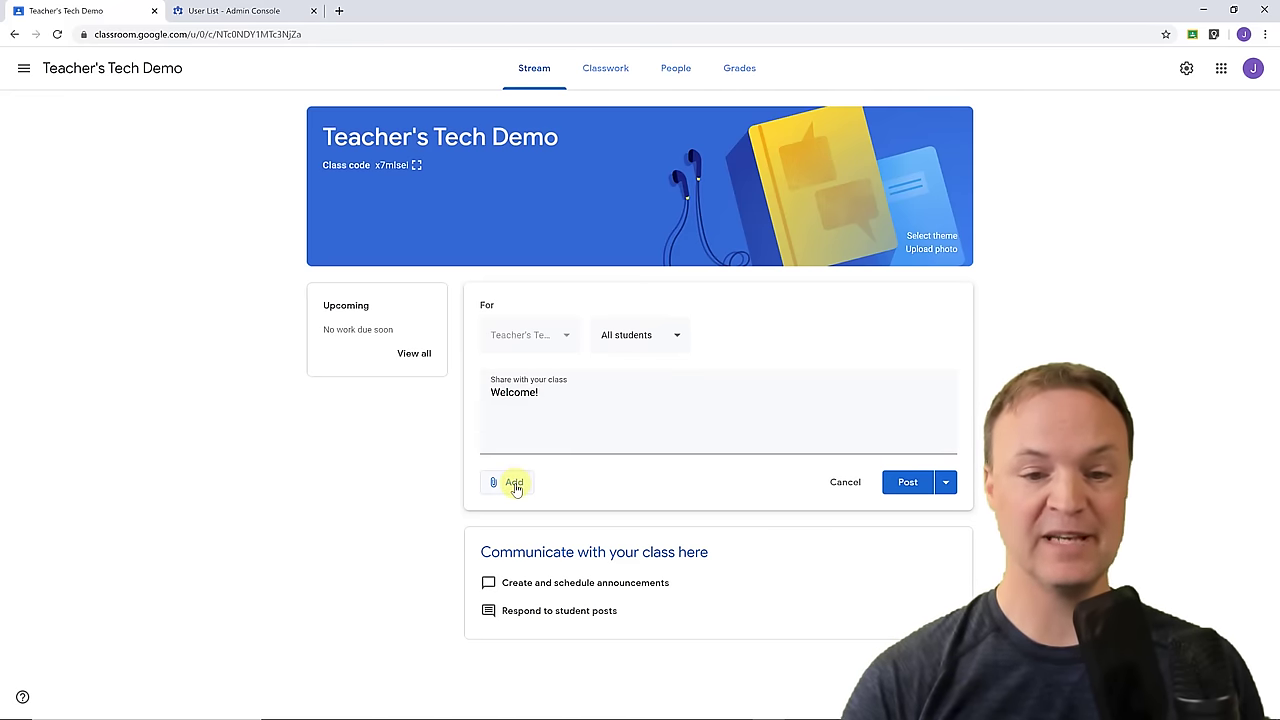
pyautogui.click(514, 484)
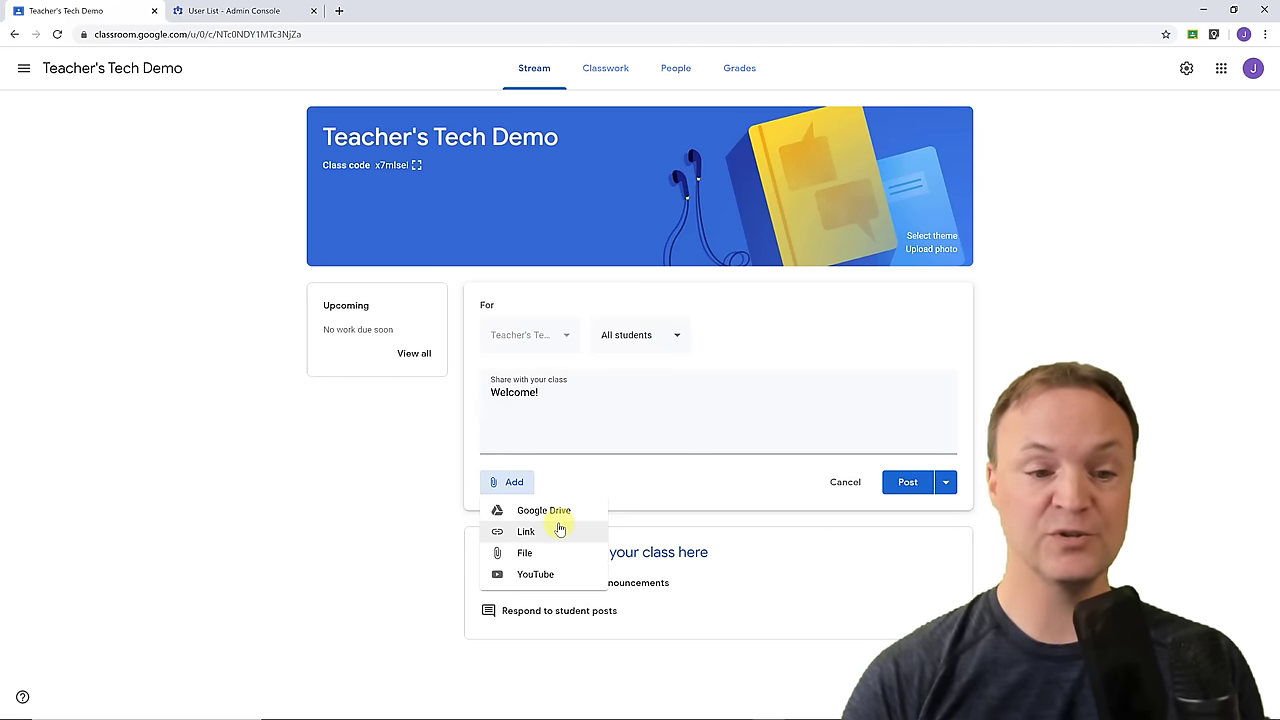
pyautogui.click(585, 509)
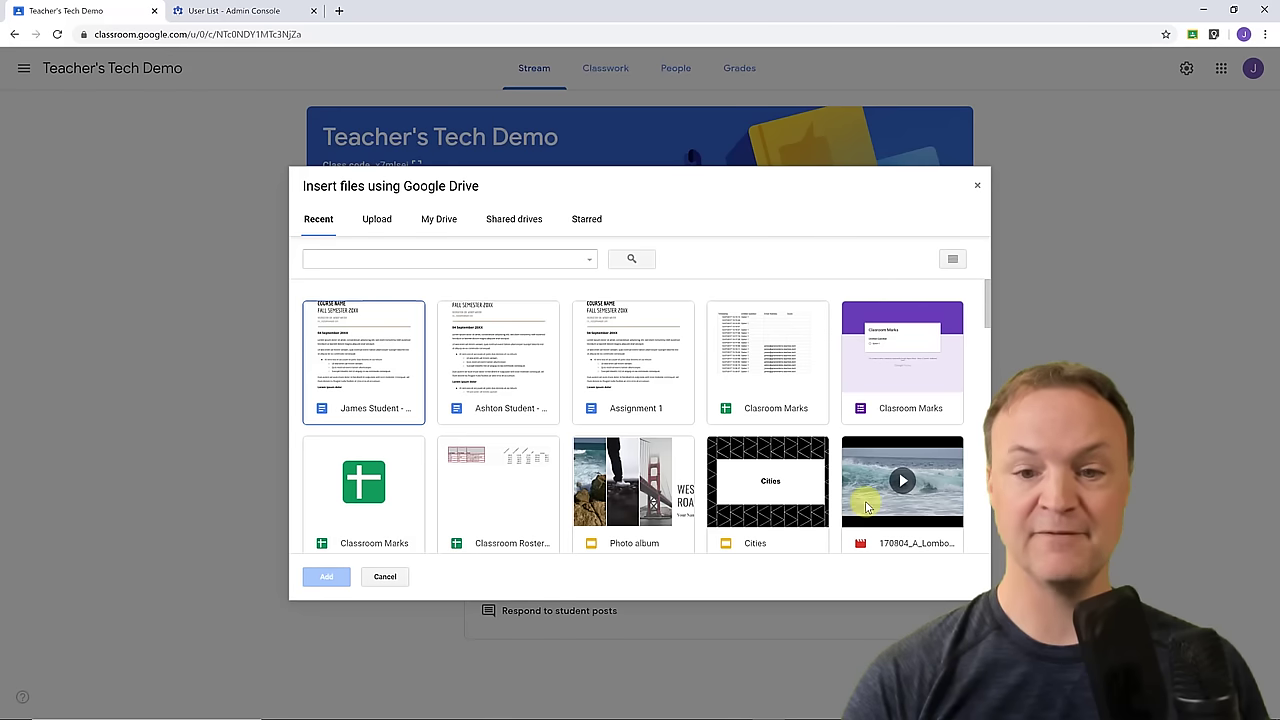
# Attach the 170804_A_Lombok_021.mp4 video from Drive and post the Welcome! announcement immediately.
pyautogui.click(866, 505)
pyautogui.click(326, 577)
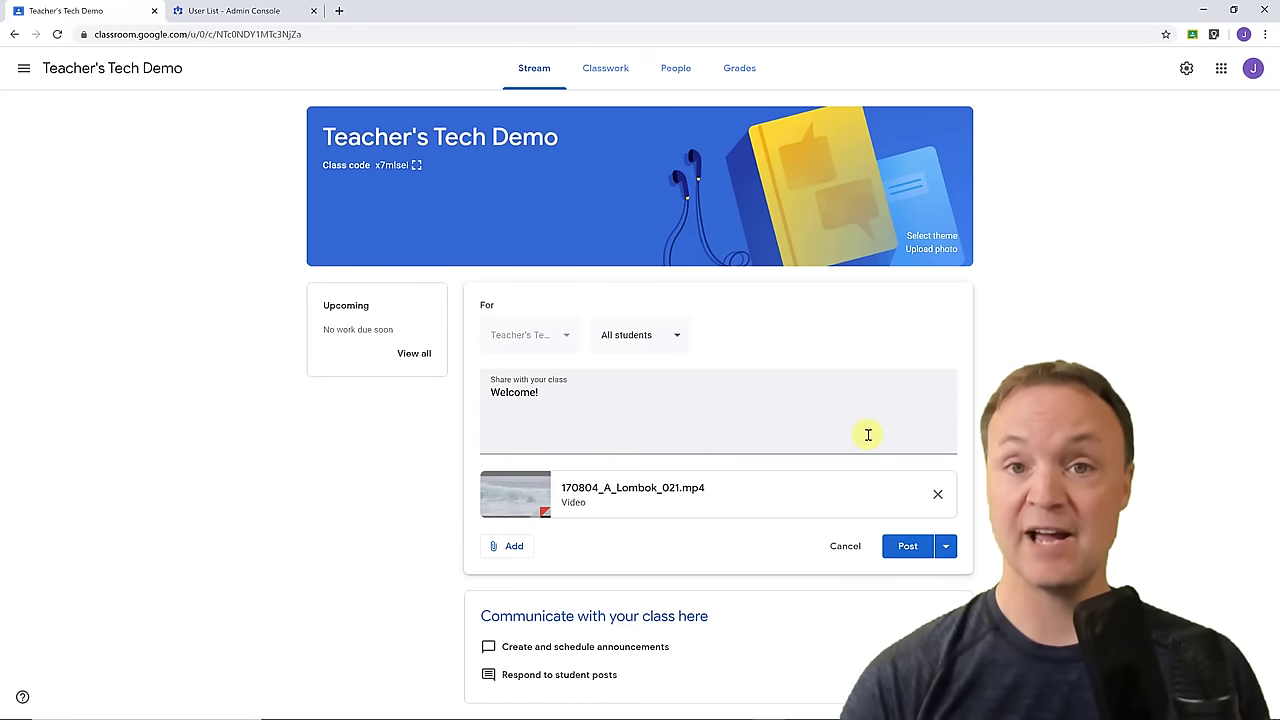
pyautogui.click(946, 549)
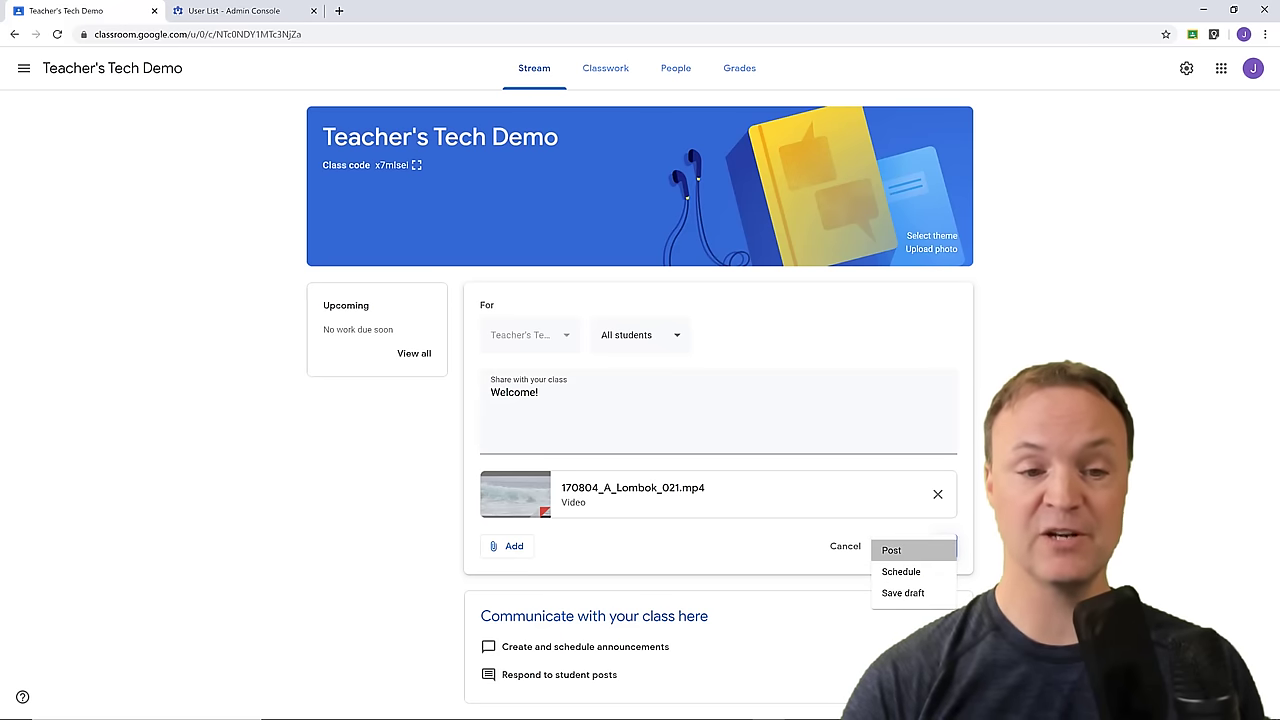
pyautogui.click(890, 551)
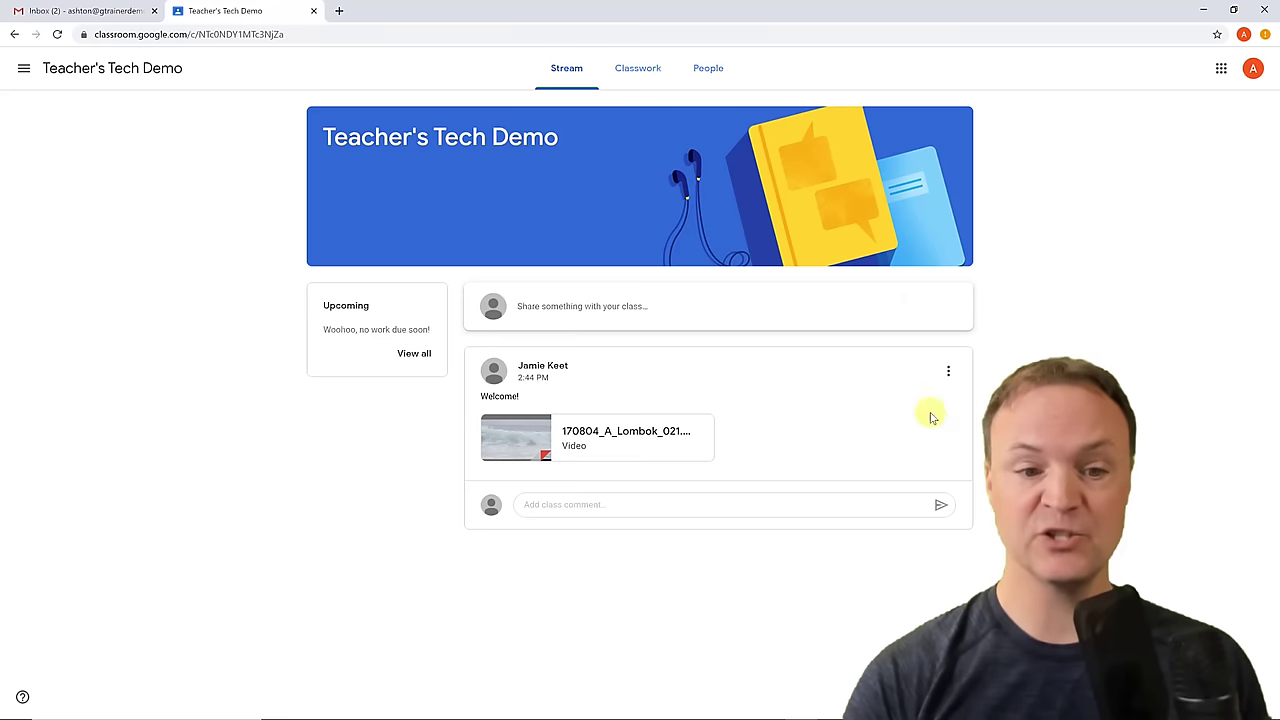
# Post the class comment 'WOW!' under the Welcome! announcement, correcting the typo first.
pyautogui.click(584, 504)
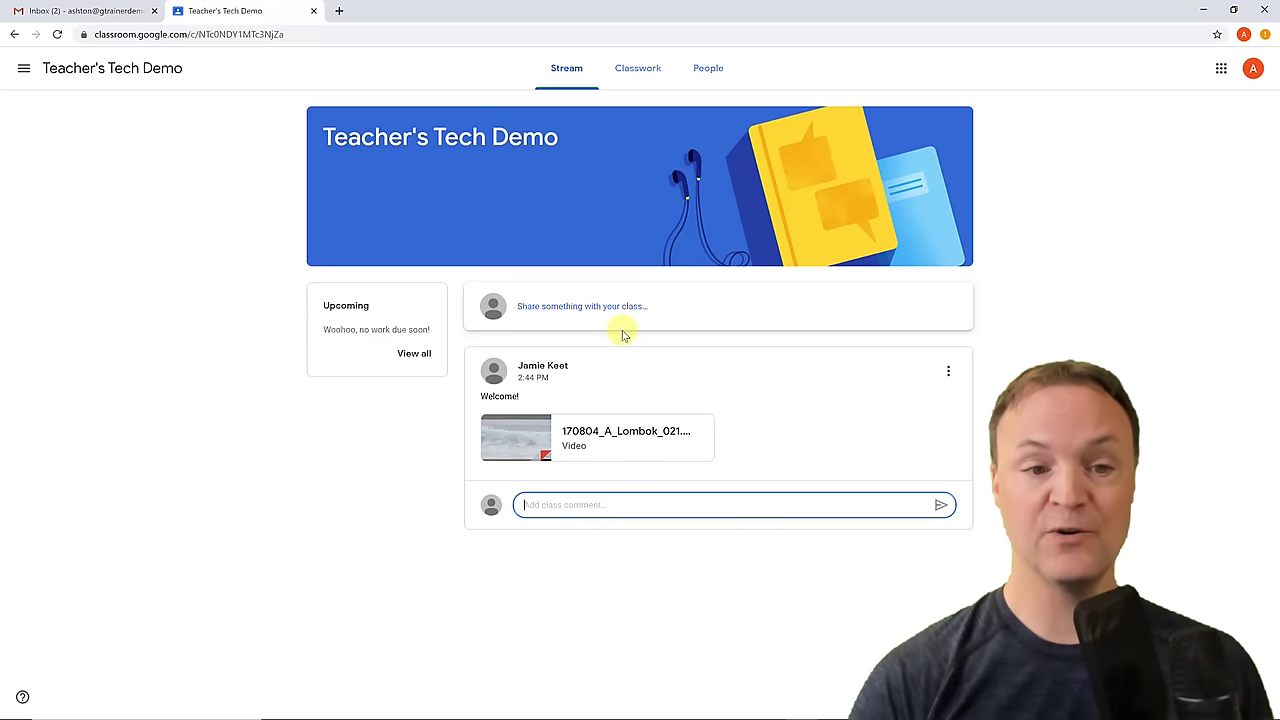
pyautogui.click(600, 318)
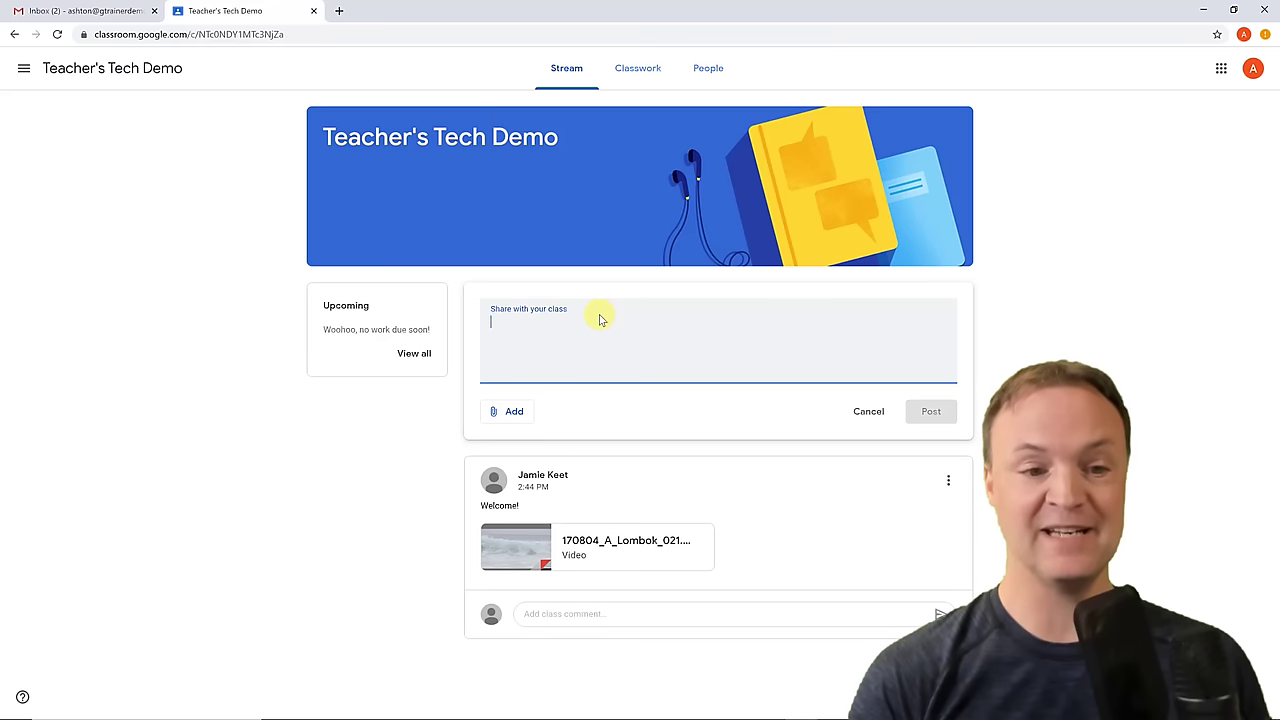
pyautogui.click(300, 593)
pyautogui.click(588, 613)
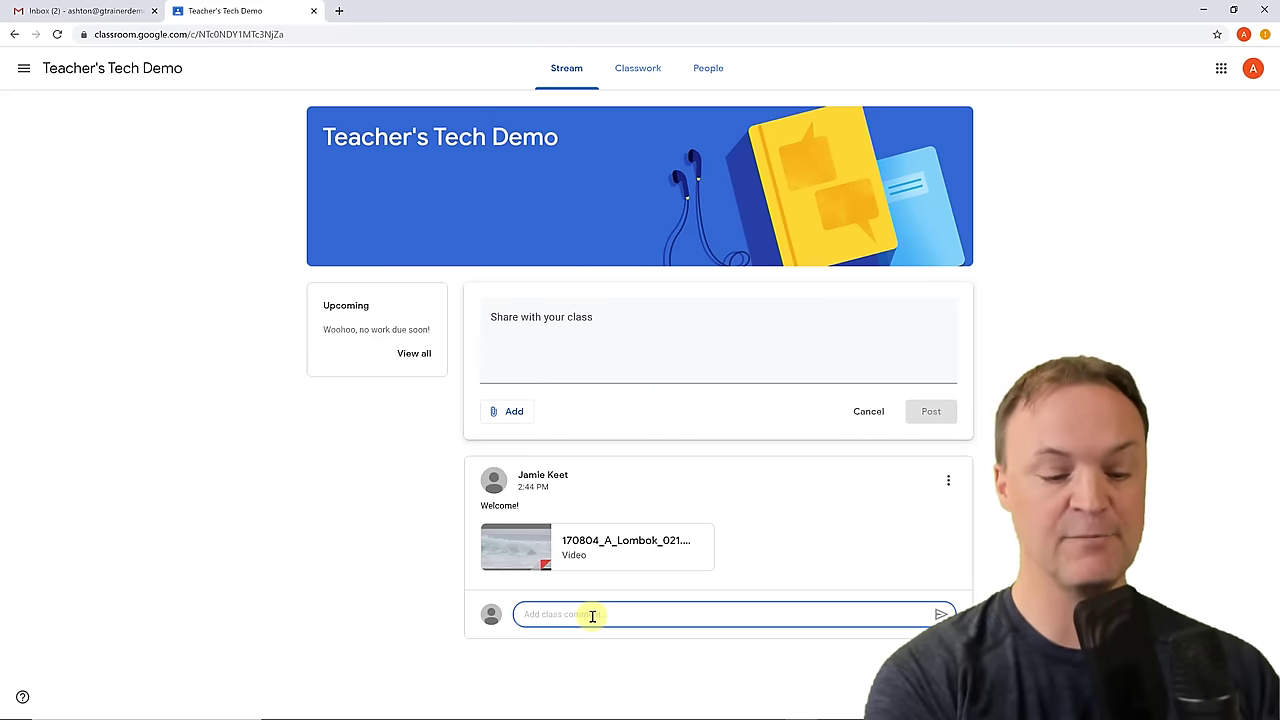
pyautogui.write('wowo')
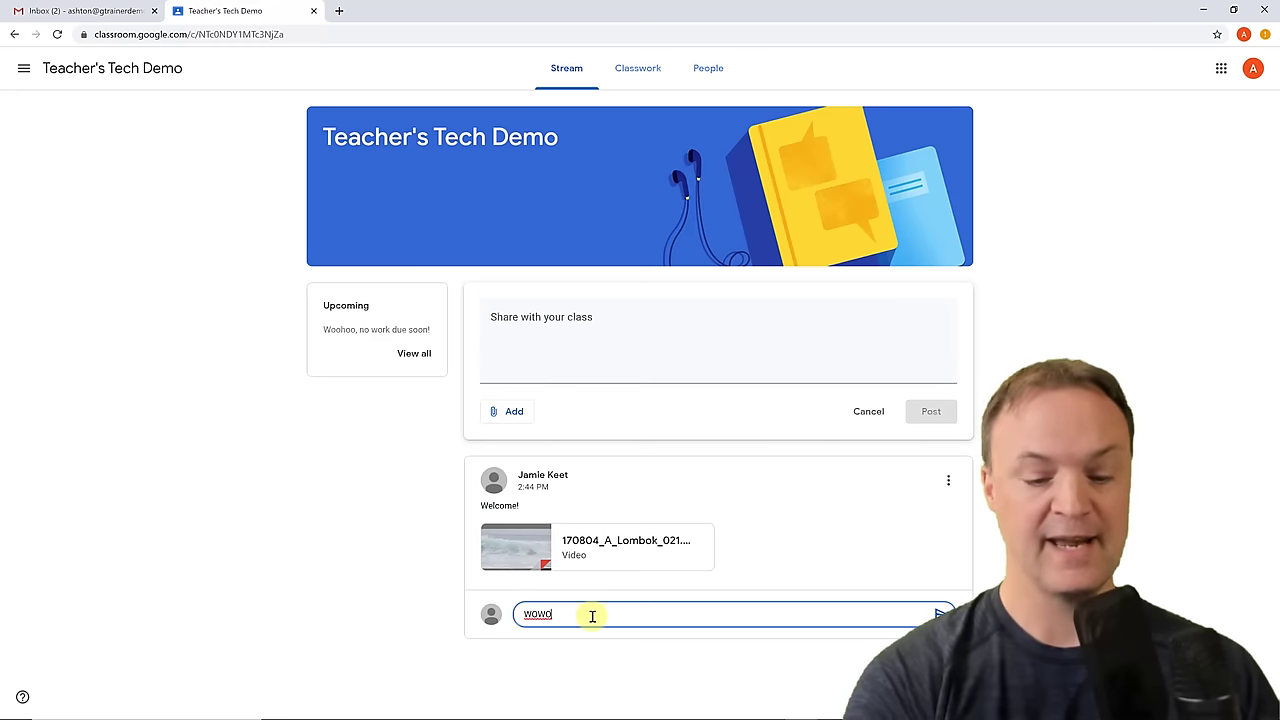
pyautogui.press('BackSpace')
pyautogui.write('!')
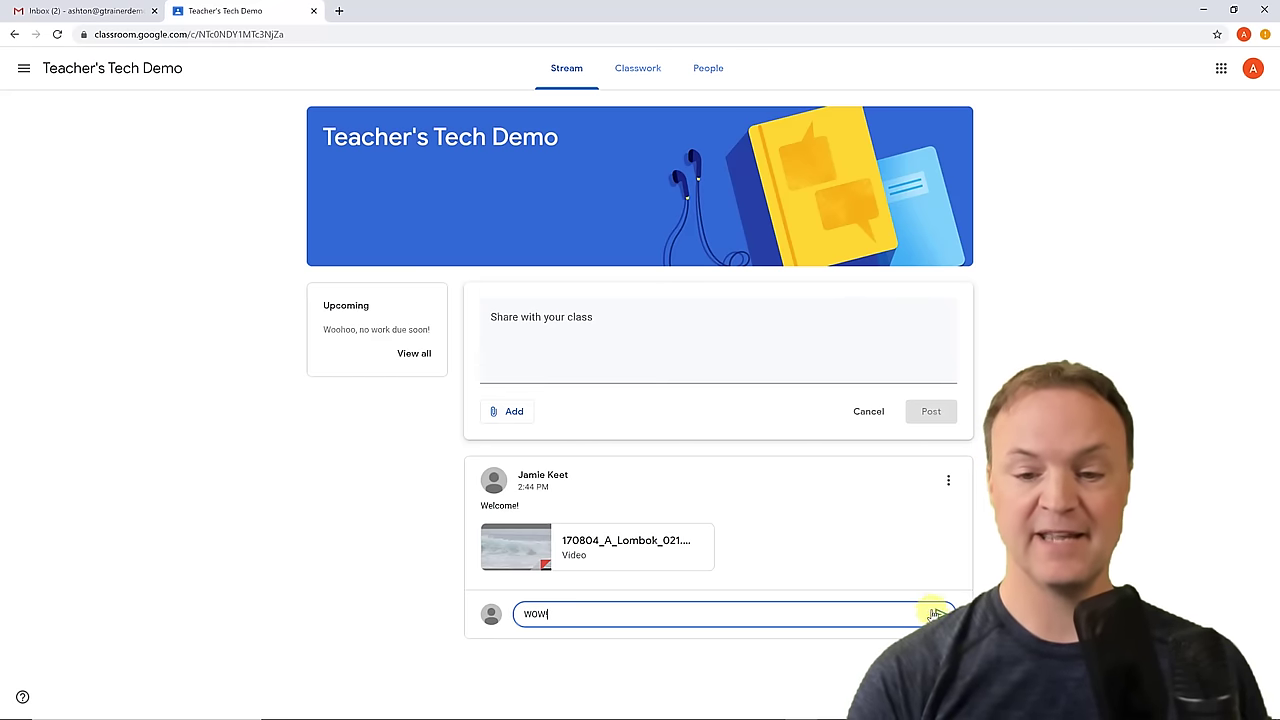
pyautogui.click(938, 614)
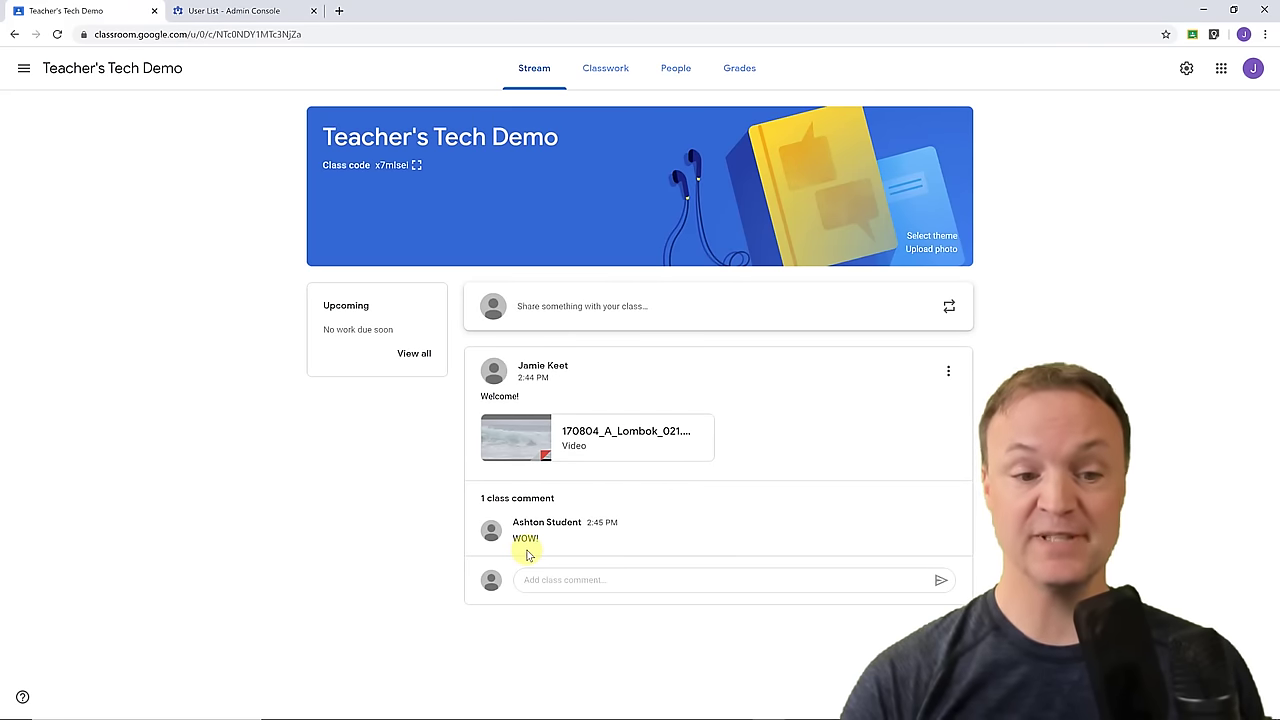
# Open the WOW! comment's options menu and dismiss it without deleting or muting.
pyautogui.moveTo(777, 527)
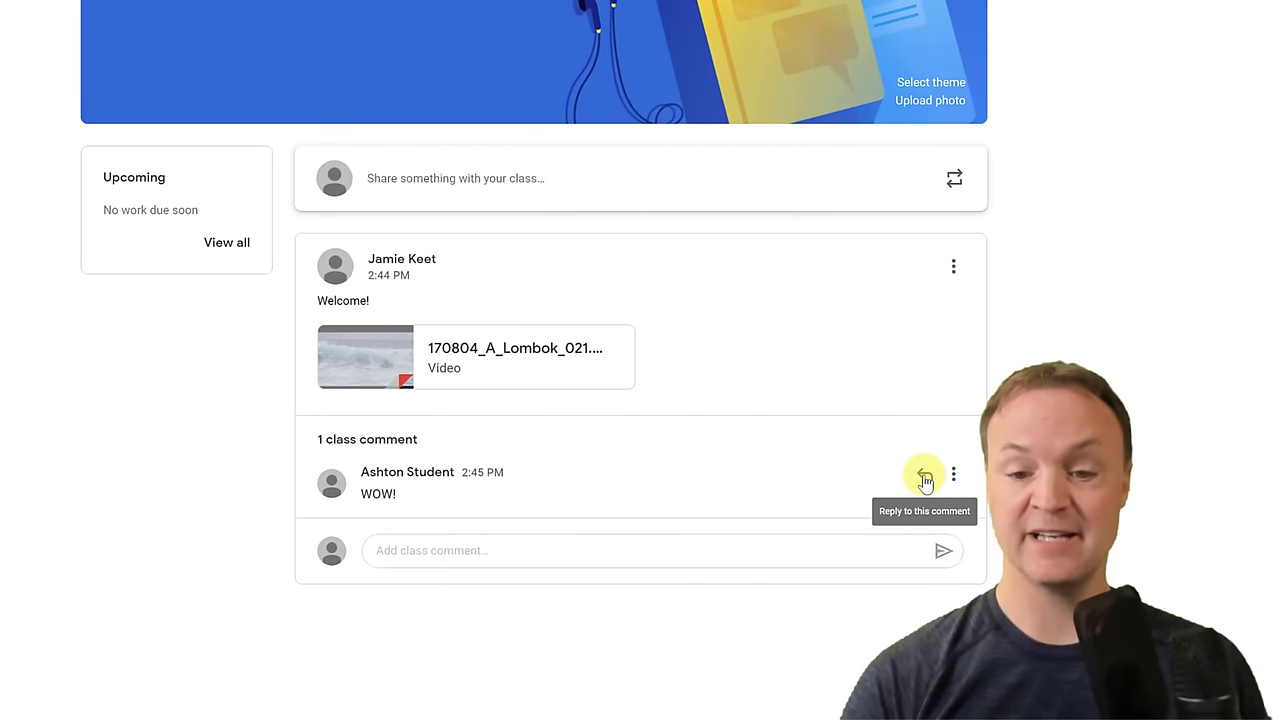
pyautogui.click(952, 477)
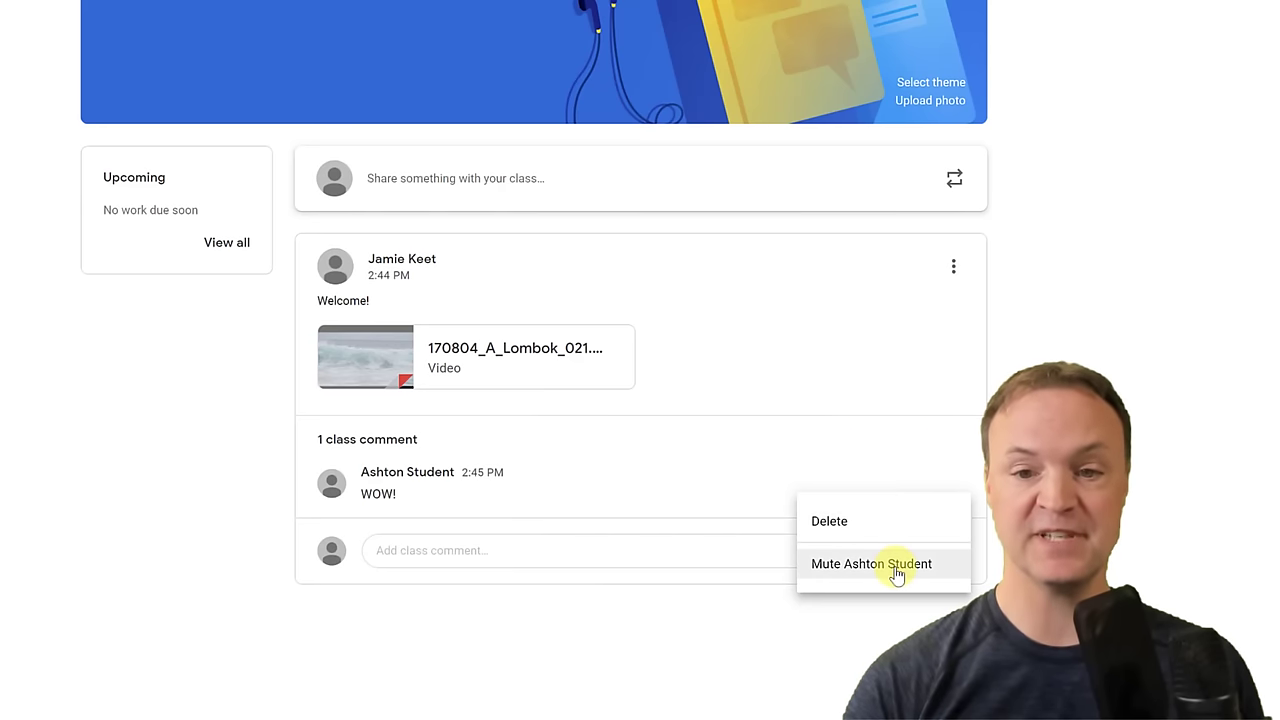
pyautogui.click(1103, 315)
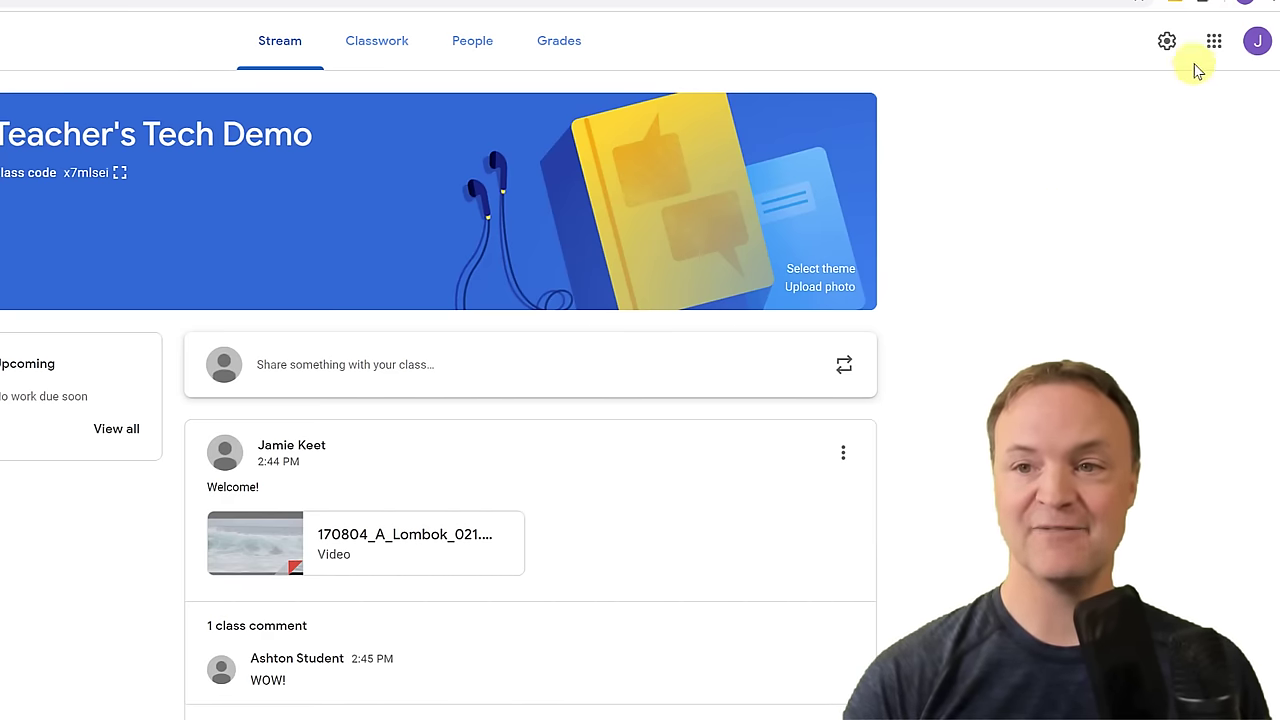
pyautogui.click(1167, 45)
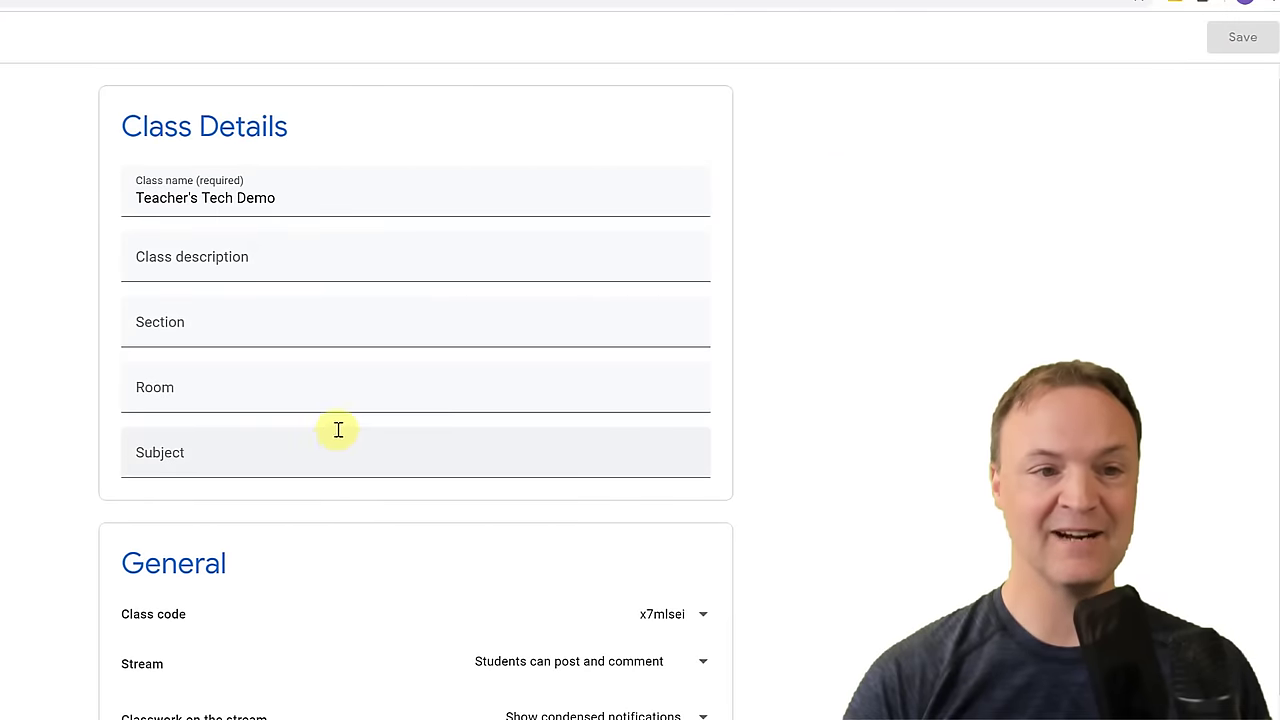
pyautogui.scroll(-3, 263, 431)
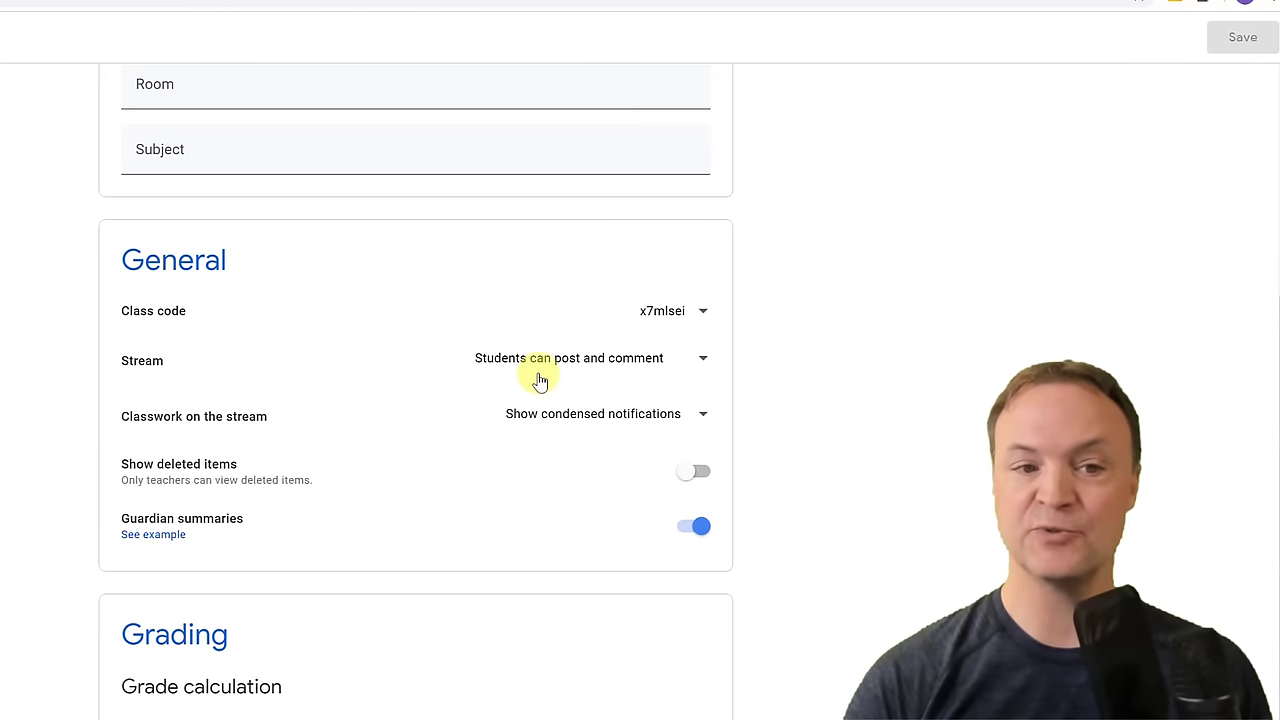
pyautogui.click(697, 366)
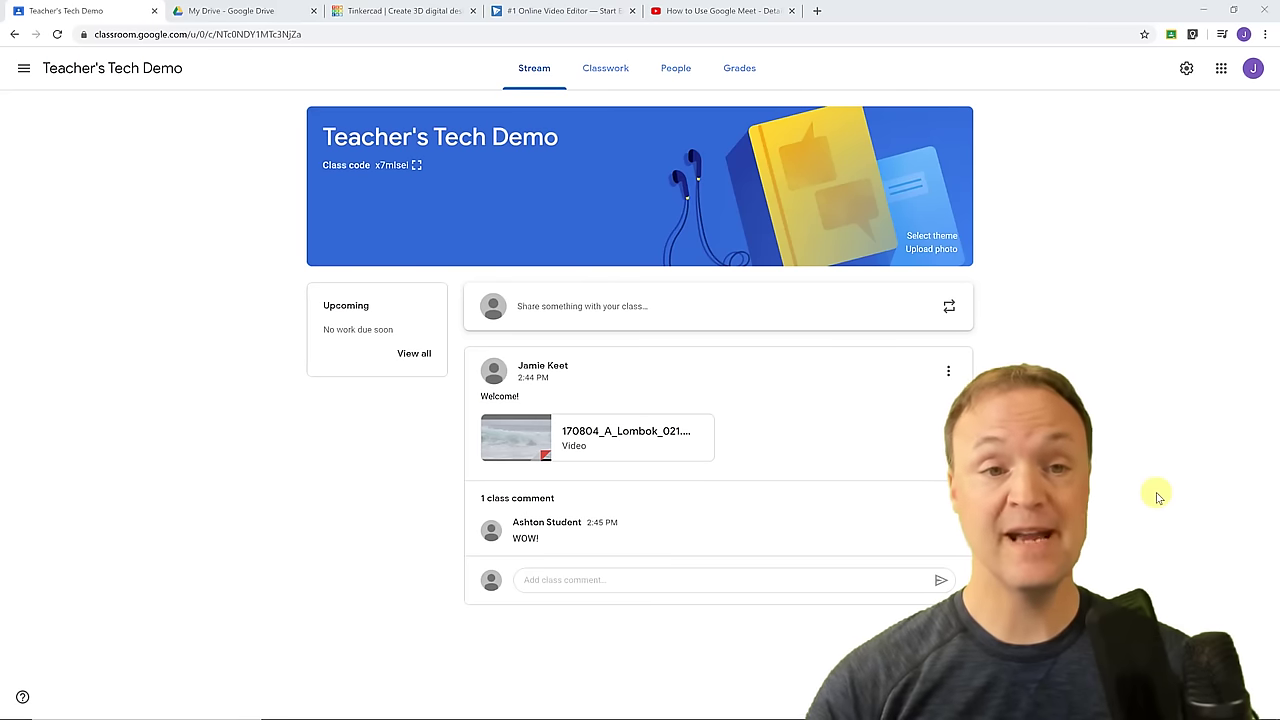
# On the Classwork page, create a topic named 'Resources'.
pyautogui.click(618, 73)
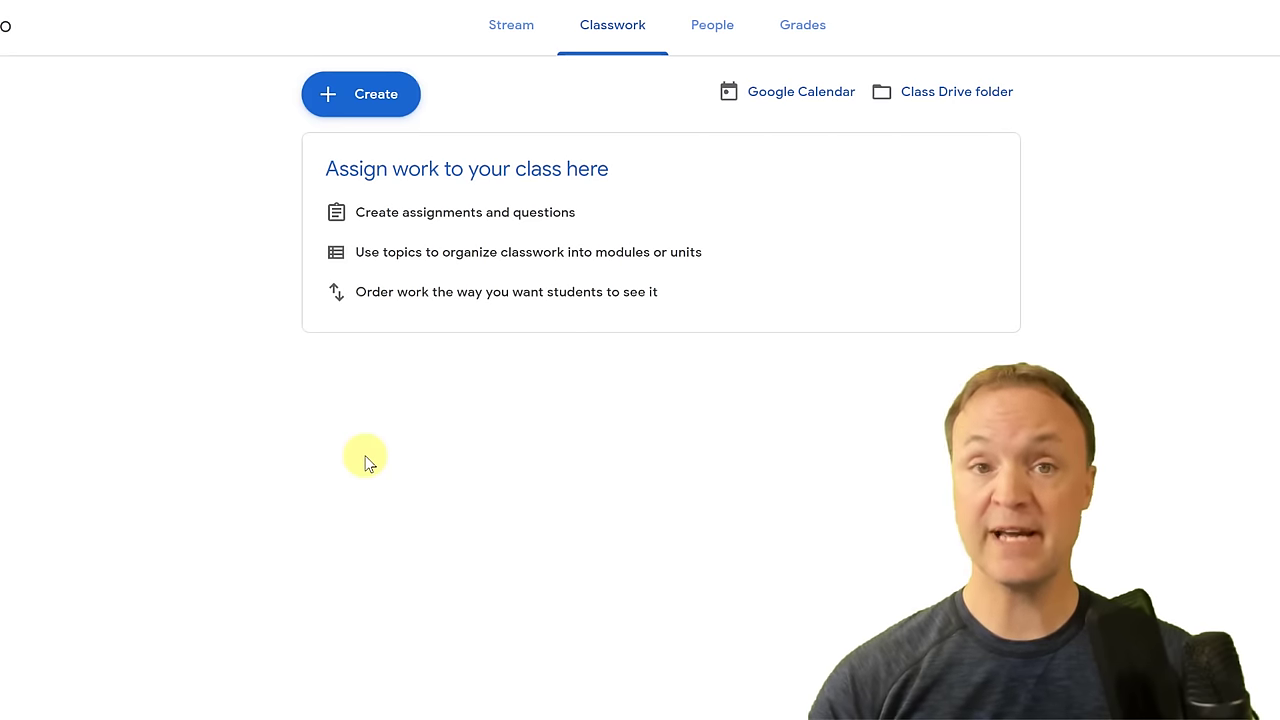
pyautogui.click(372, 91)
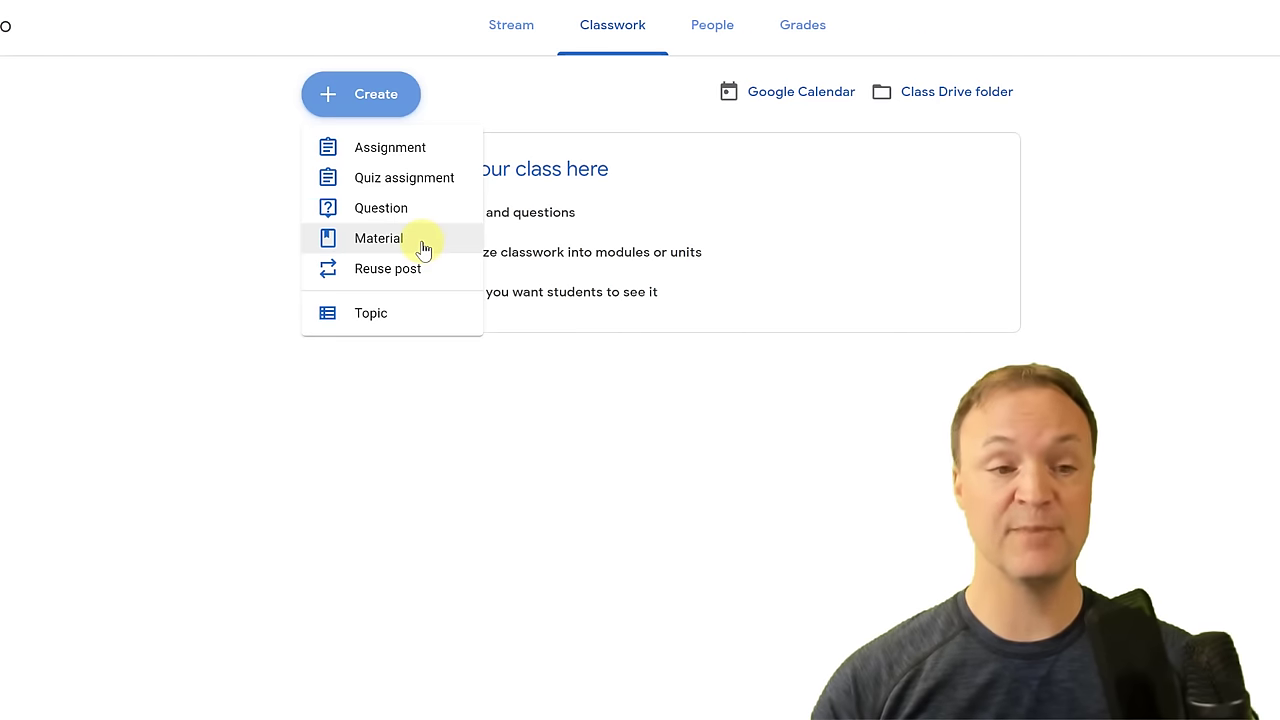
pyautogui.click(372, 313)
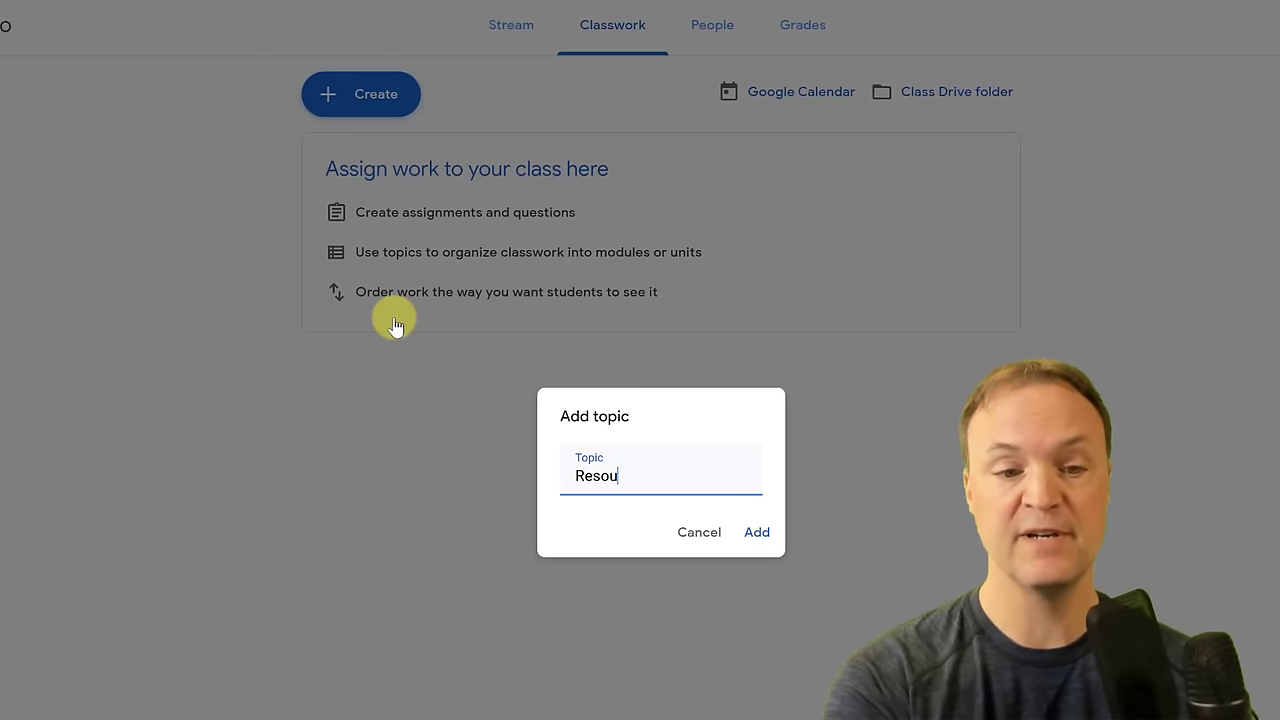
pyautogui.write('Resources')
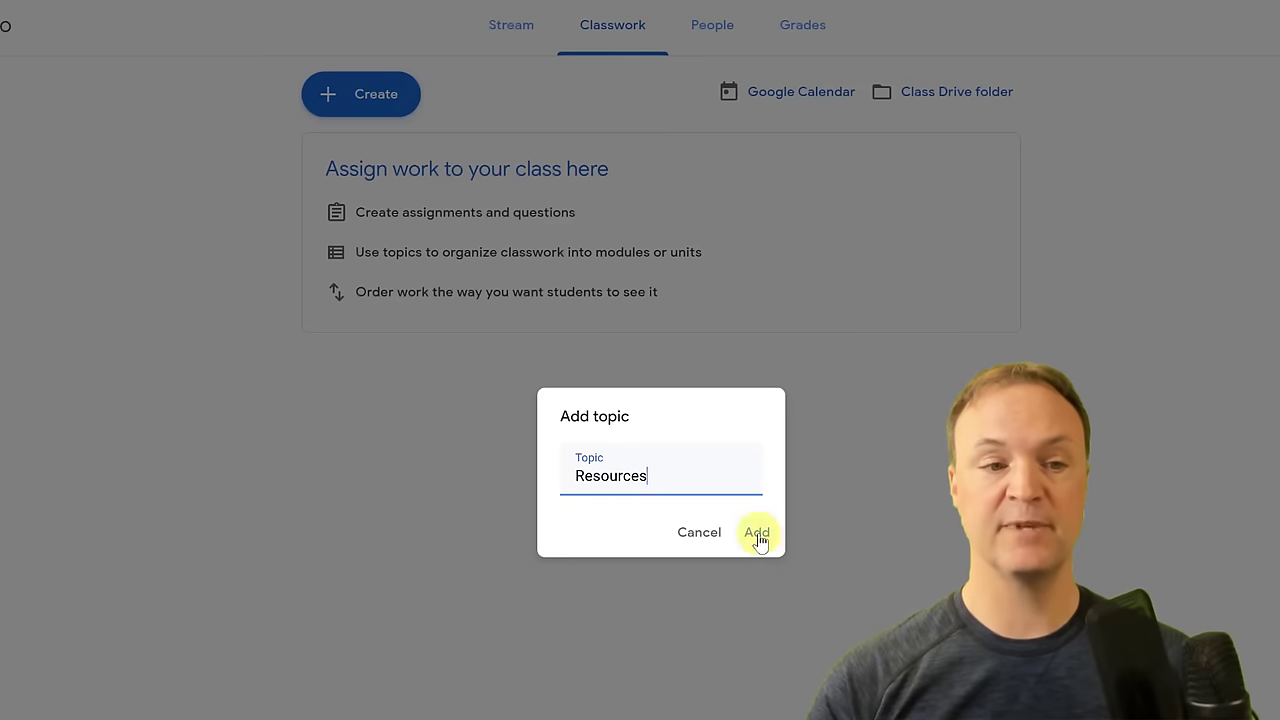
pyautogui.click(755, 531)
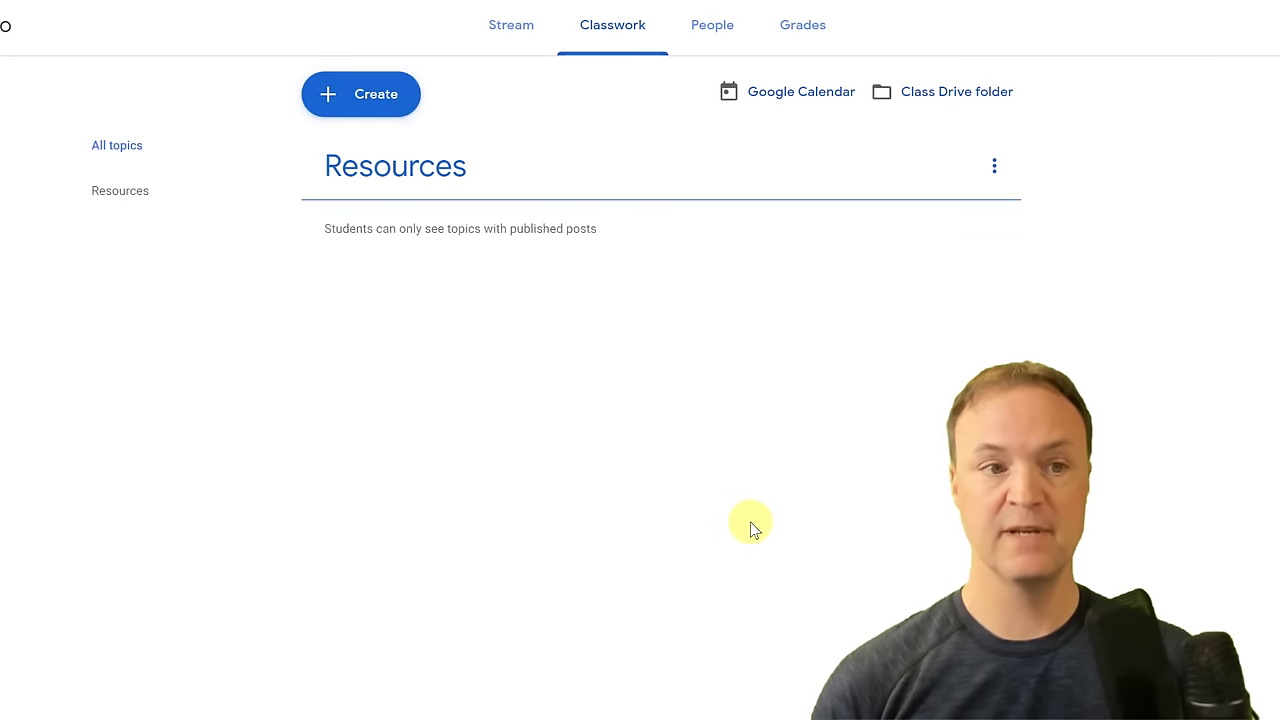
# Create a second Classwork topic named 'Material'.
pyautogui.click(376, 100)
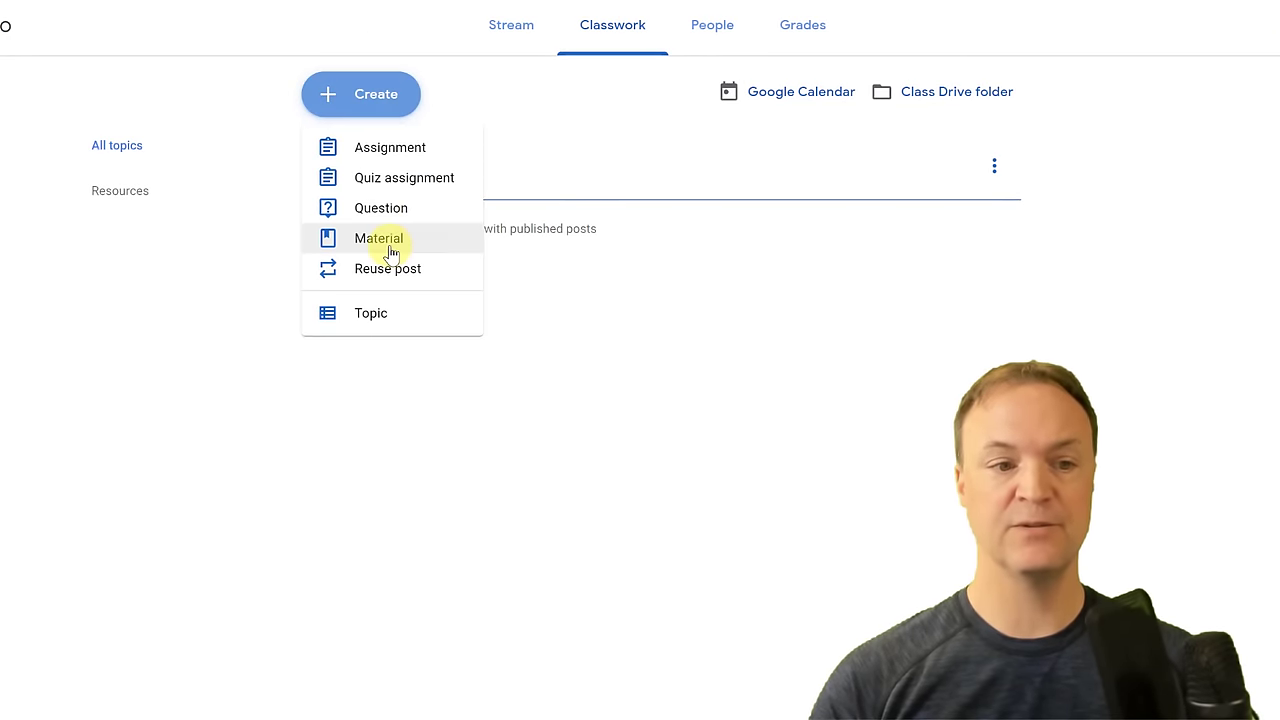
pyautogui.click(380, 324)
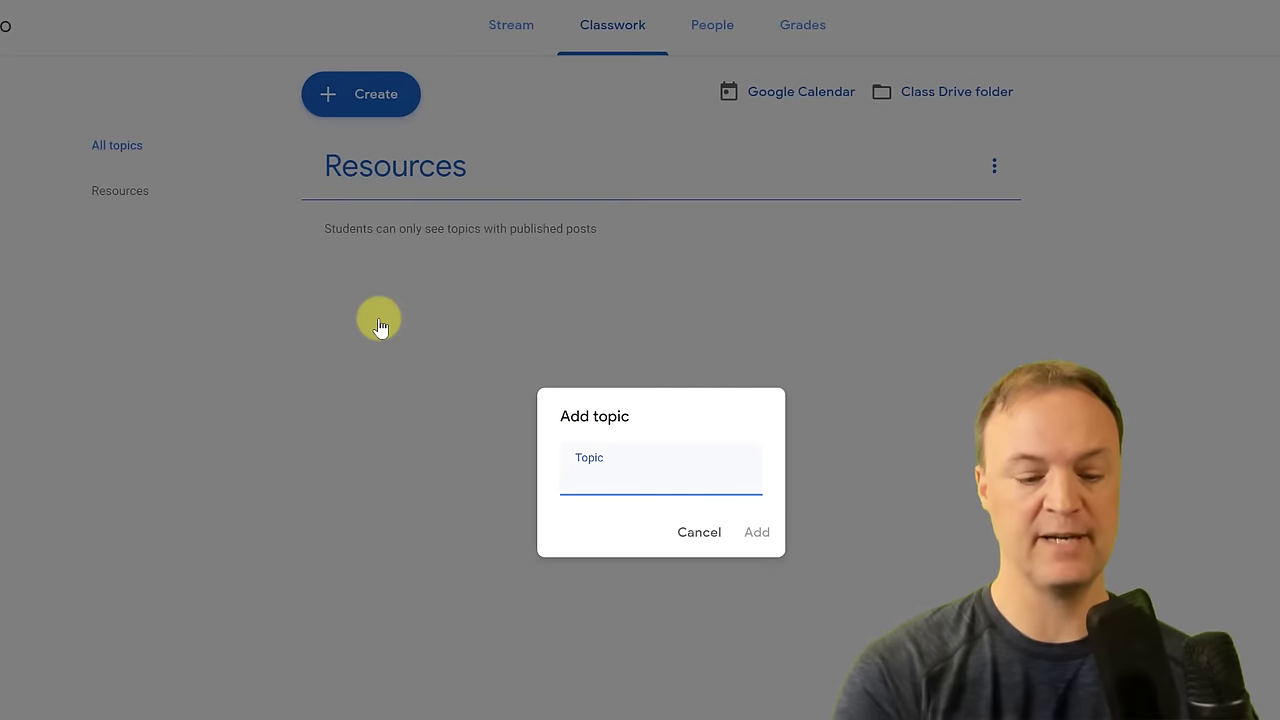
pyautogui.write('Materi')
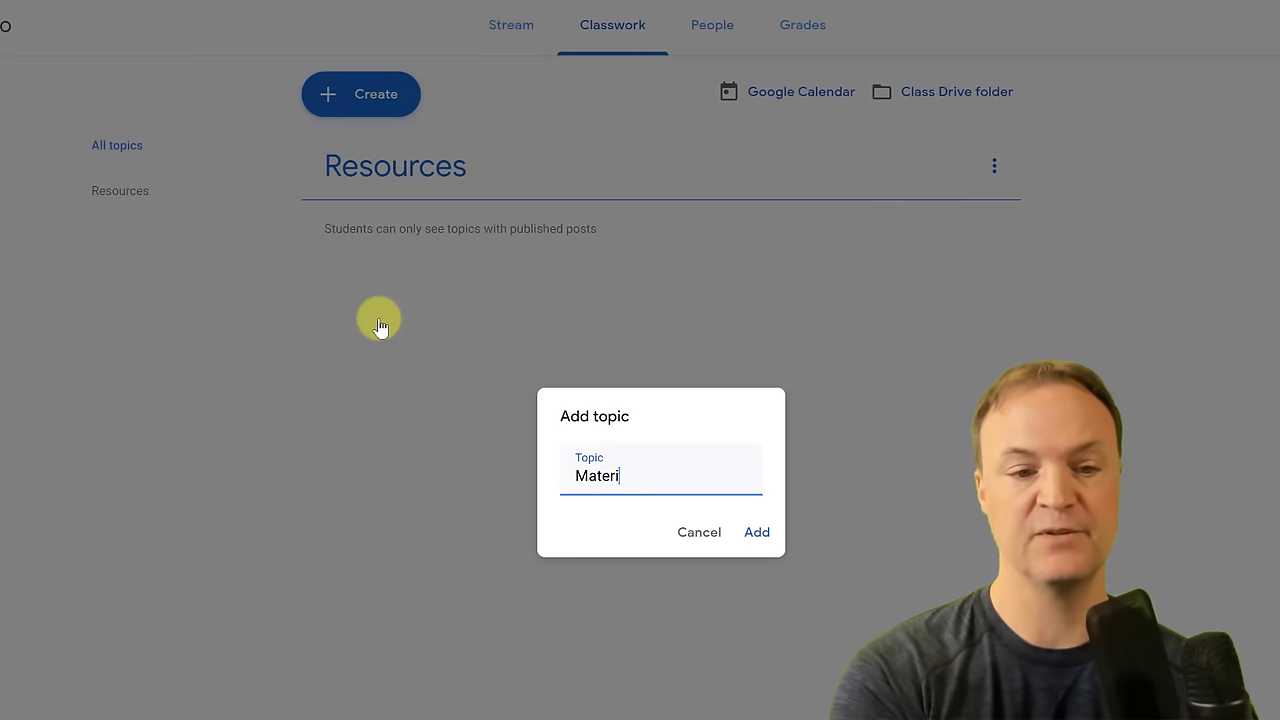
pyautogui.write('al')
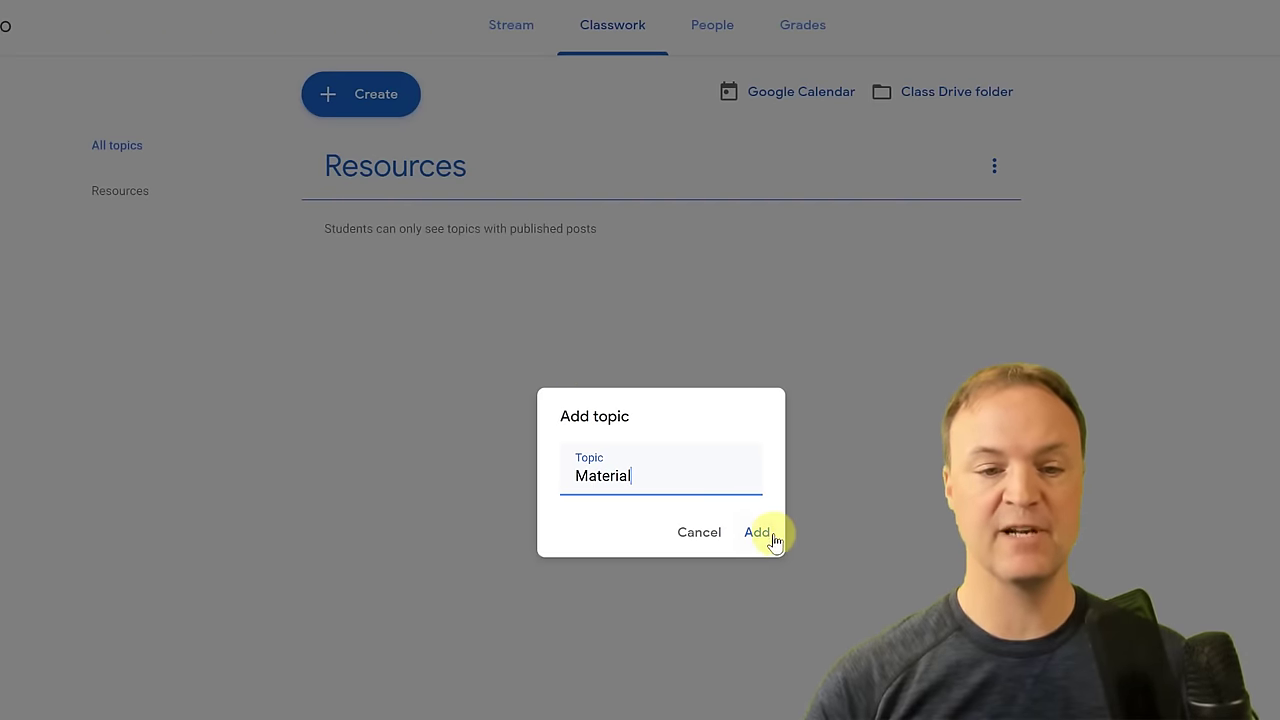
pyautogui.click(773, 538)
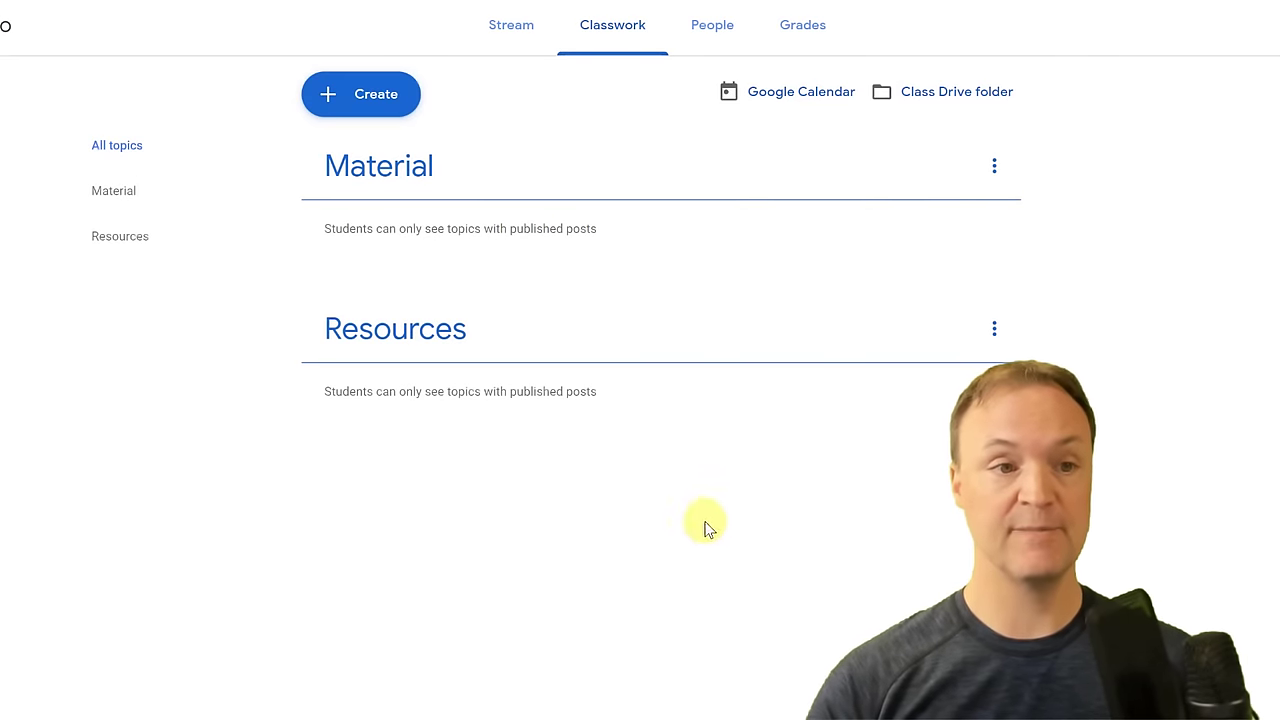
# Create a new material titled 'Outline' with the description 'Info'.
pyautogui.click(386, 94)
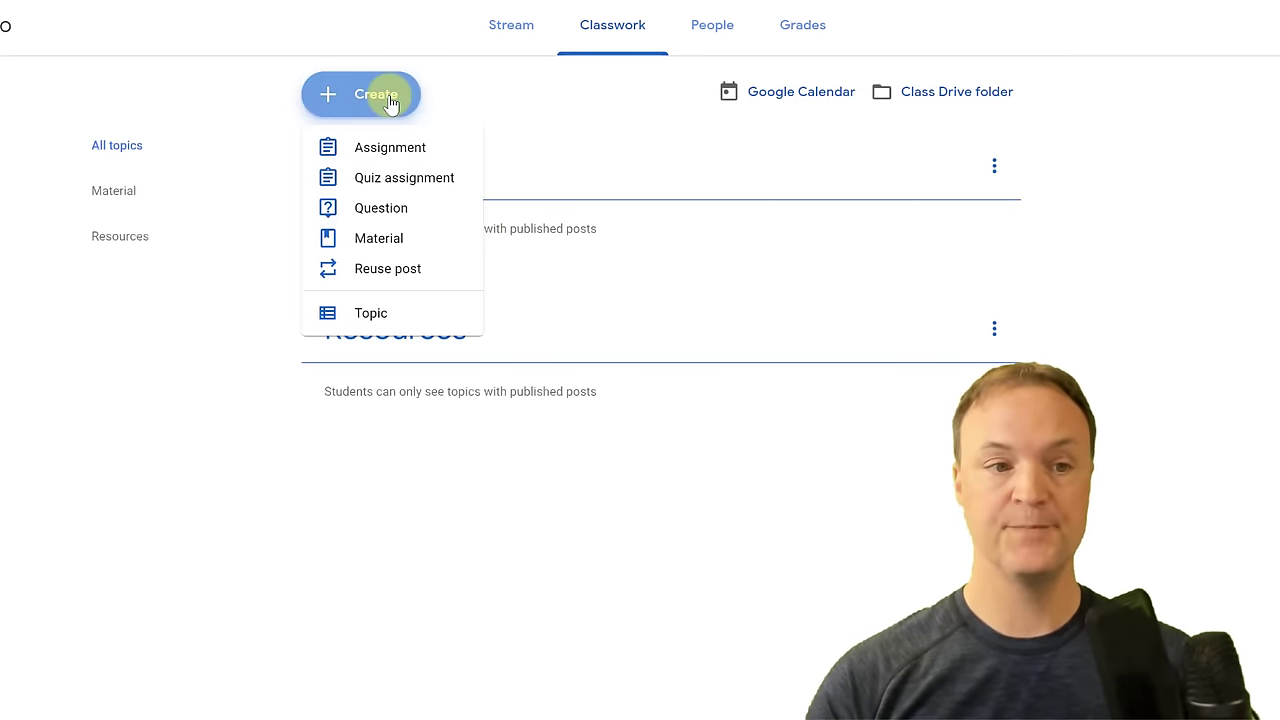
pyautogui.click(389, 245)
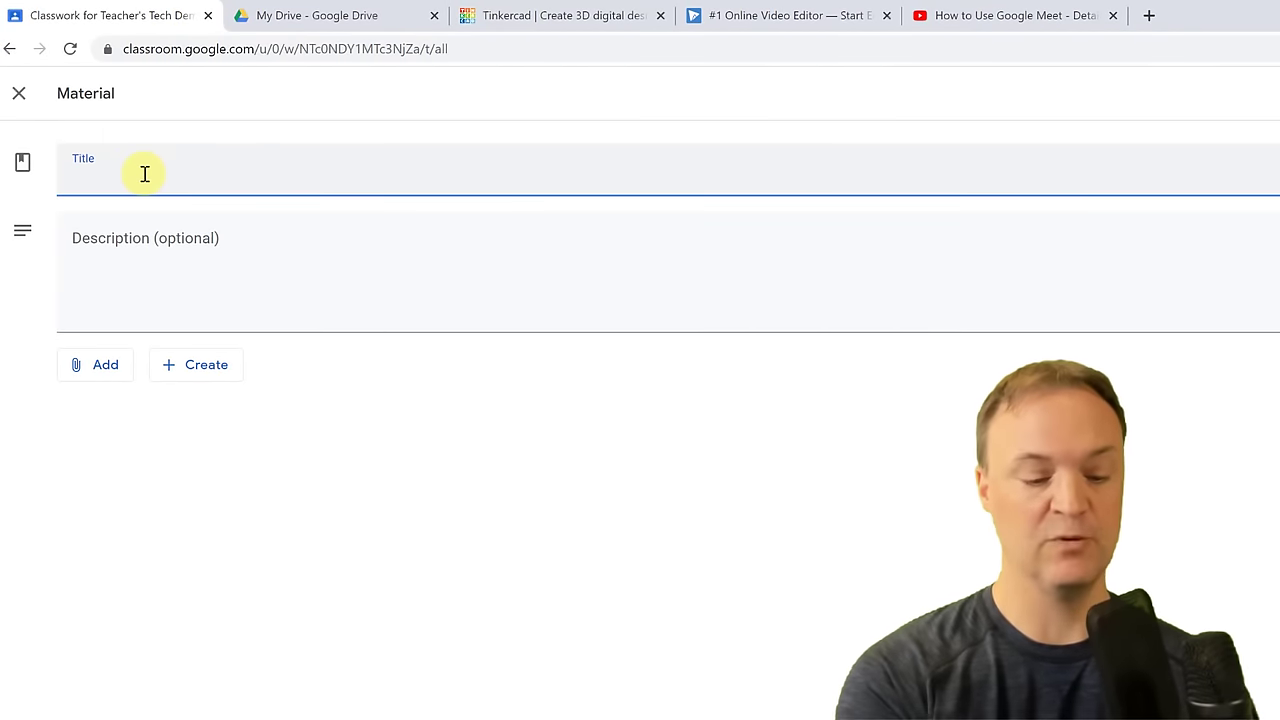
pyautogui.write('Outline')
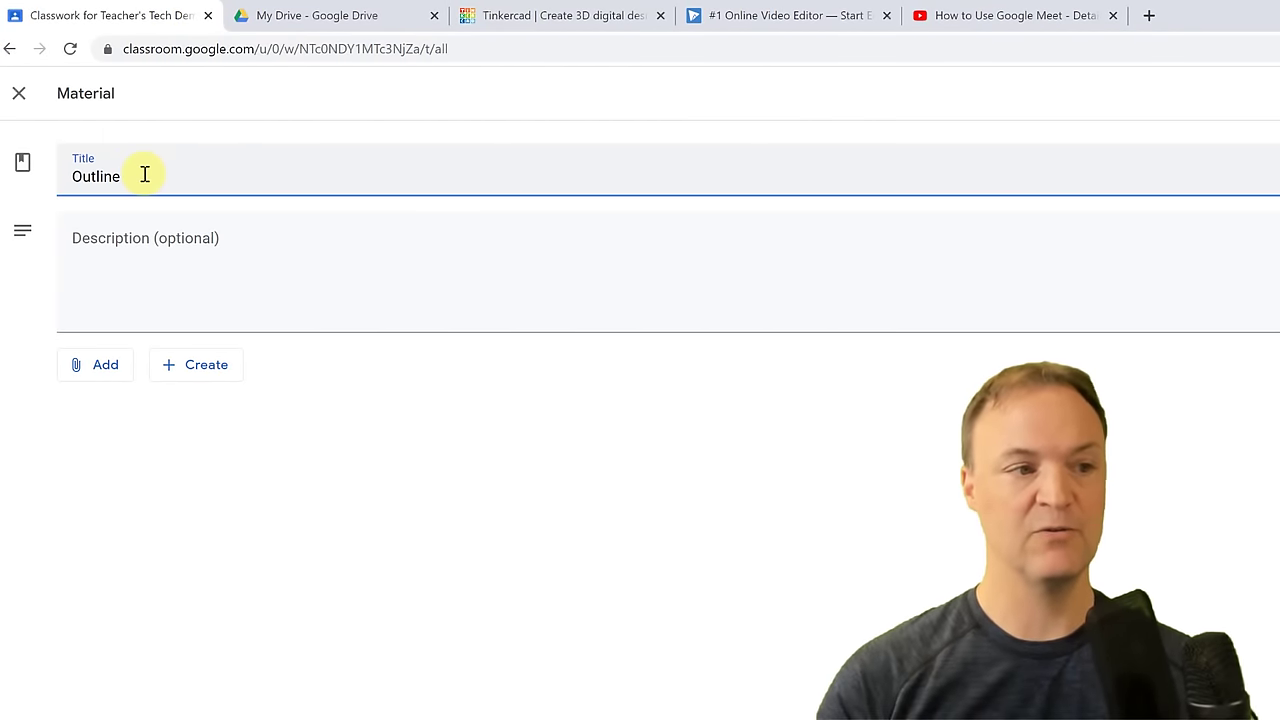
pyautogui.click(162, 258)
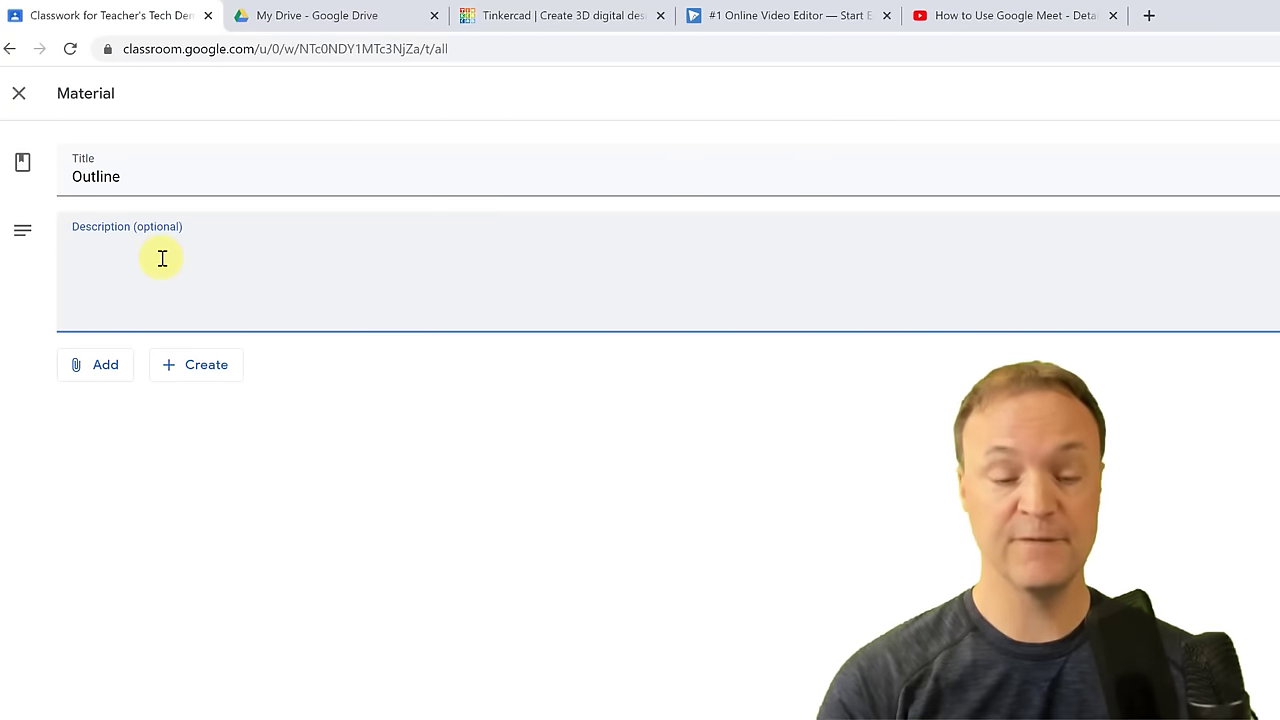
pyautogui.write('Info')
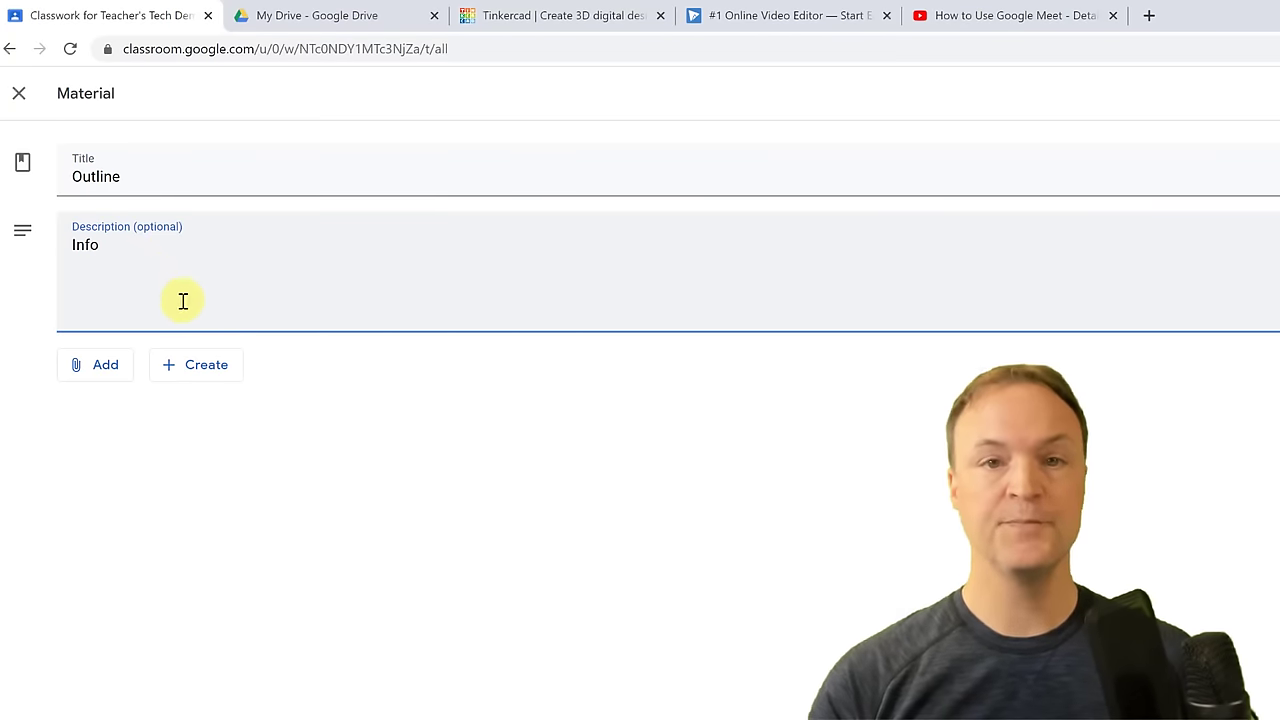
# Attach the Assignment 1 Google Doc from Drive to the Outline material.
pyautogui.click(107, 378)
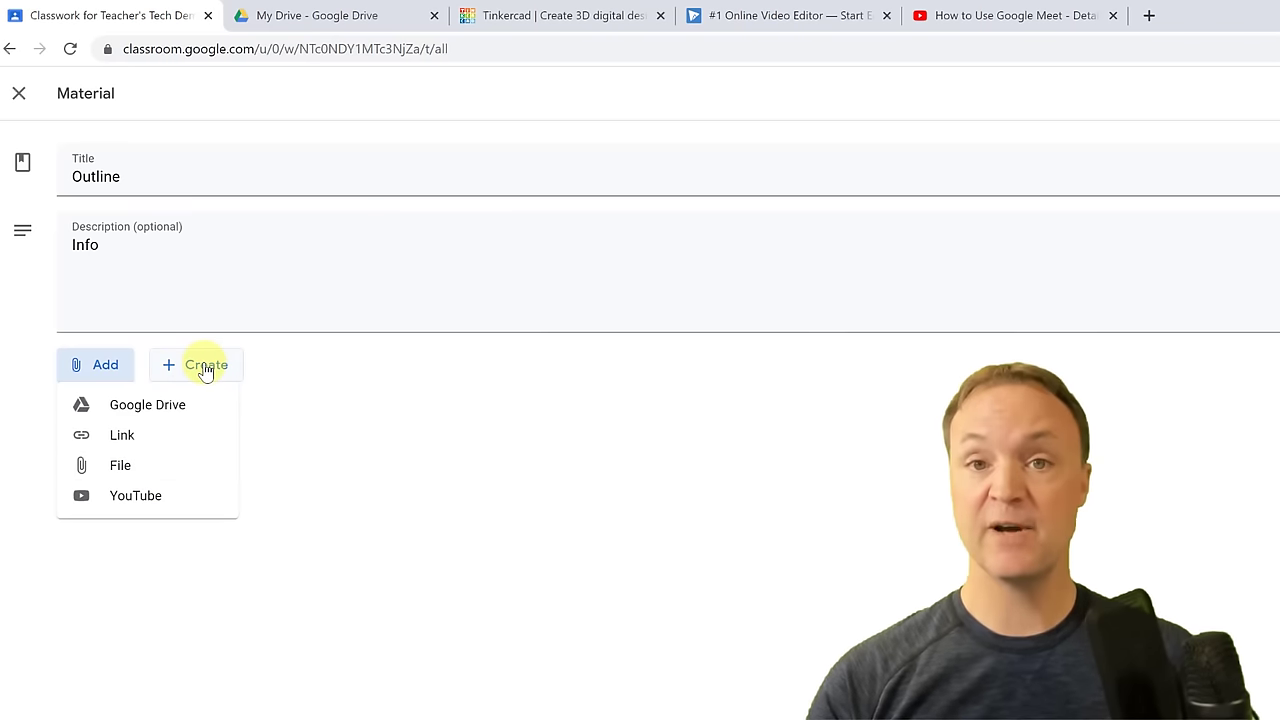
pyautogui.click(122, 405)
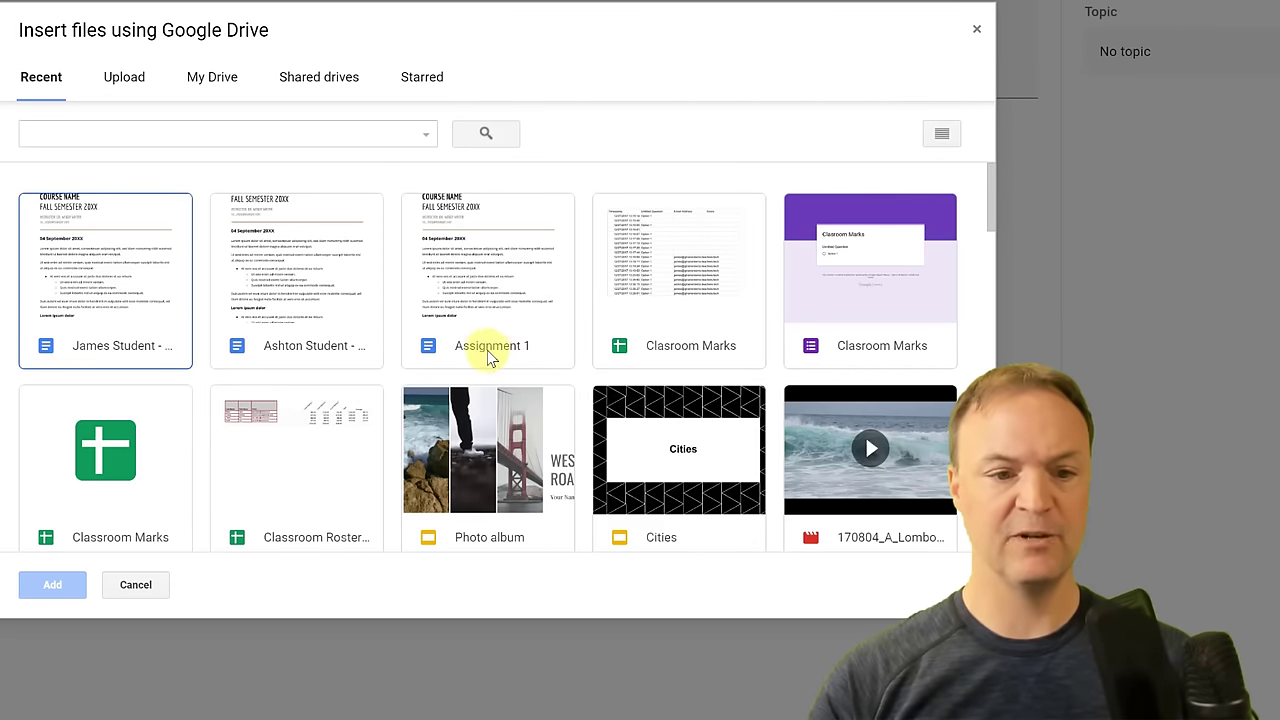
pyautogui.click(278, 282)
pyautogui.doubleClick(275, 272)
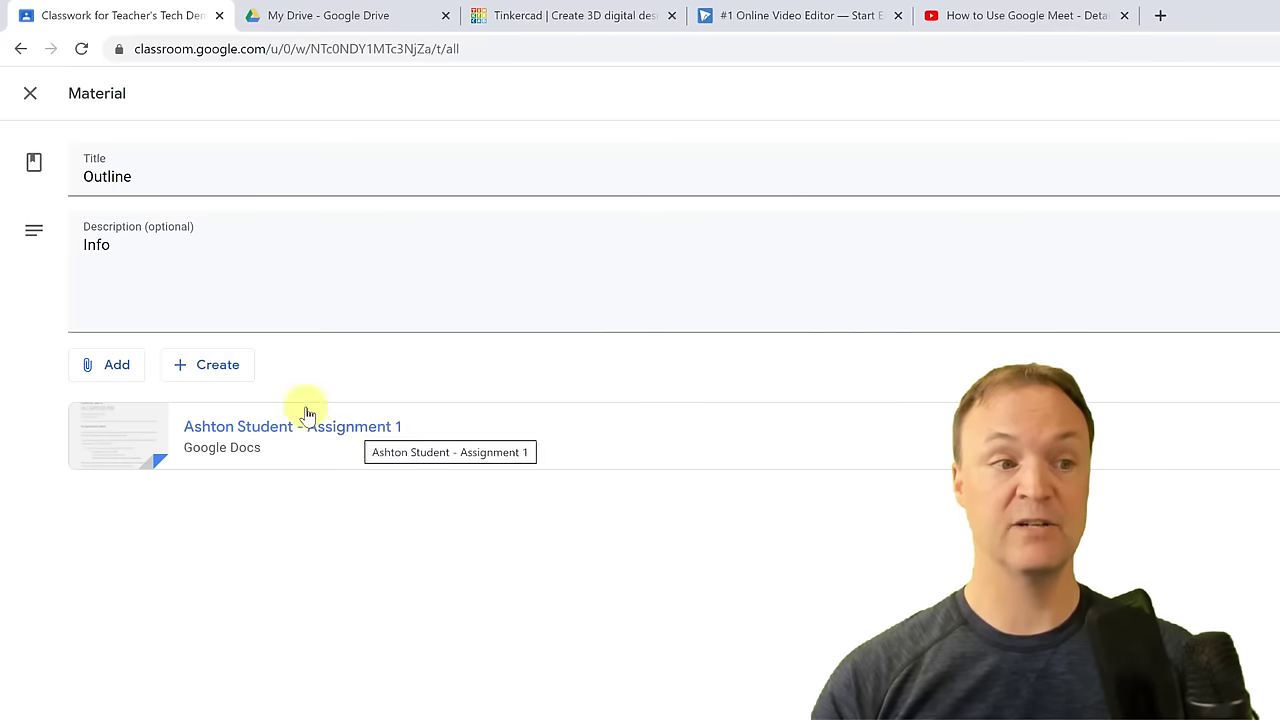
pyautogui.click(122, 368)
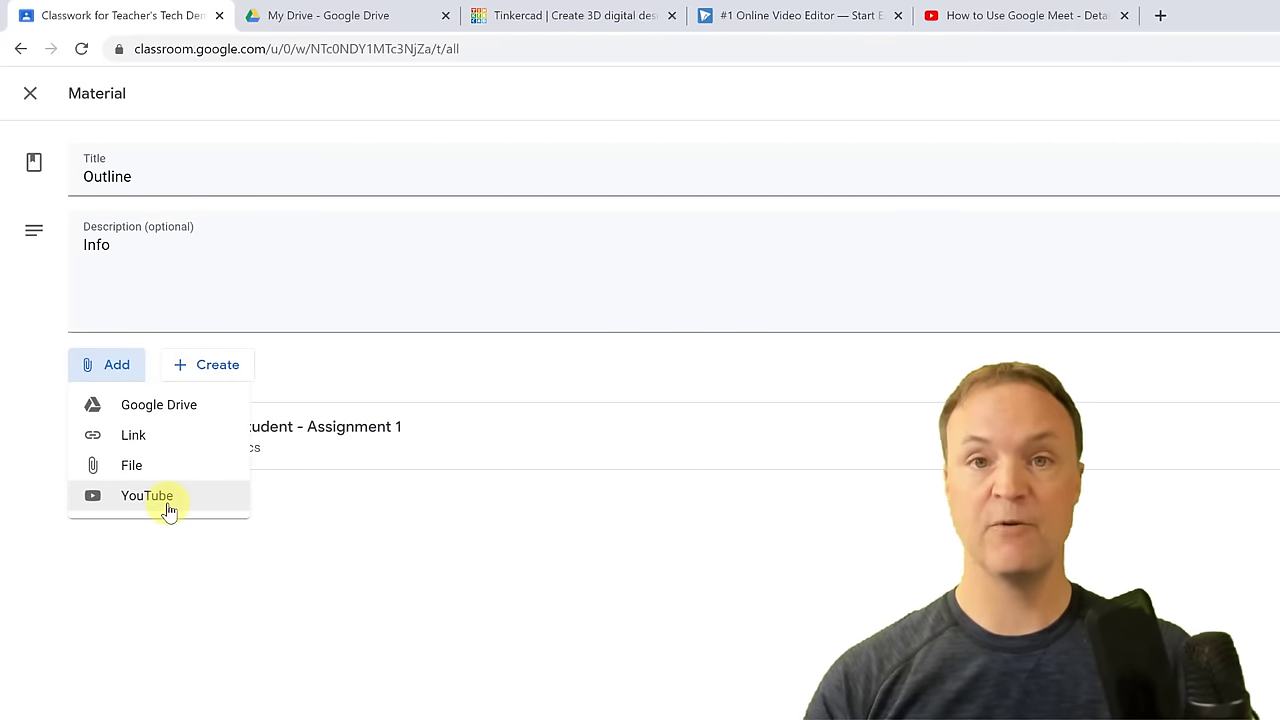
# Attach the 'How to Use Google Meet - Detailed Tutorial' YouTube video by pasting its URL.
pyautogui.click(167, 507)
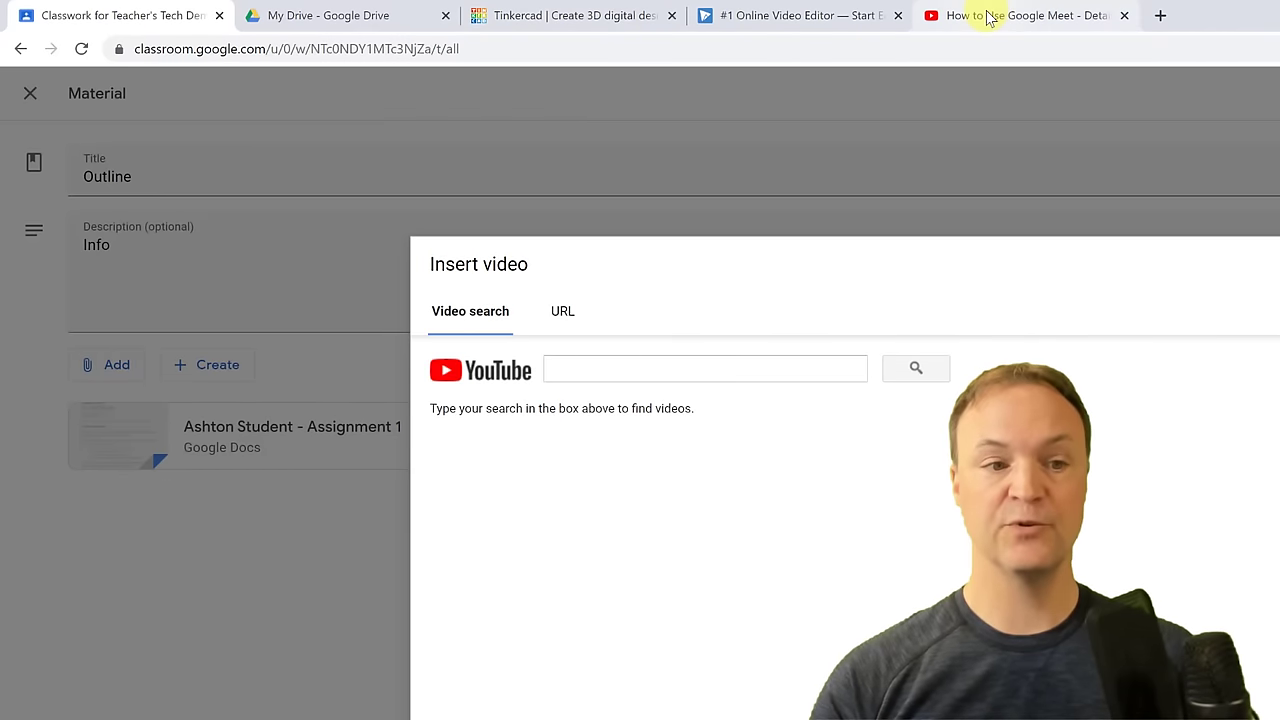
pyautogui.click(562, 312)
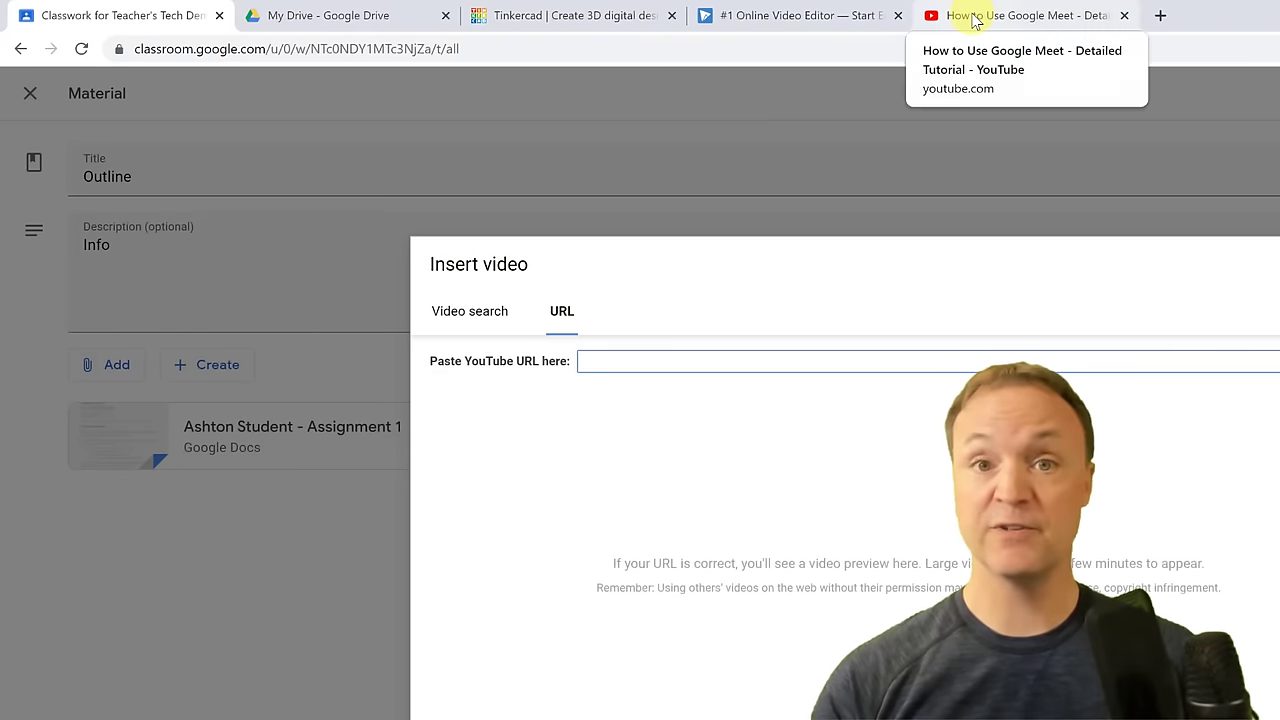
pyautogui.click(975, 15)
pyautogui.rightClick(279, 52)
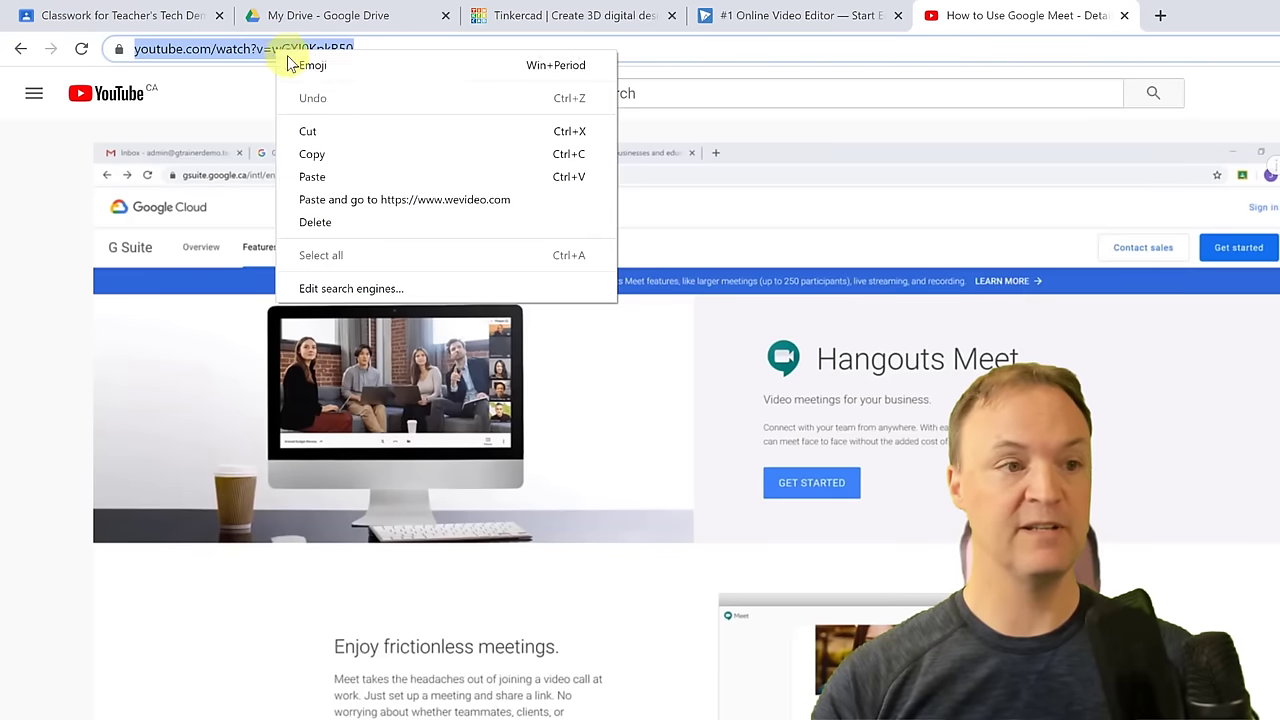
pyautogui.click(336, 155)
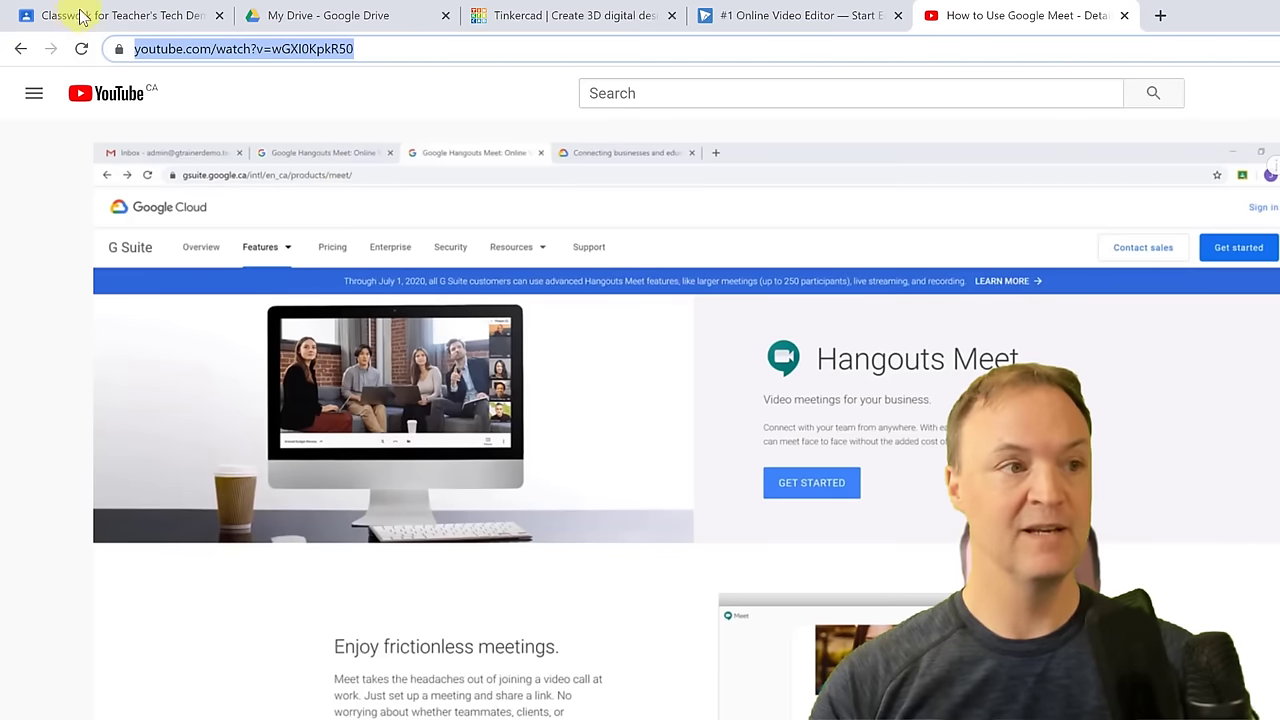
pyautogui.click(108, 18)
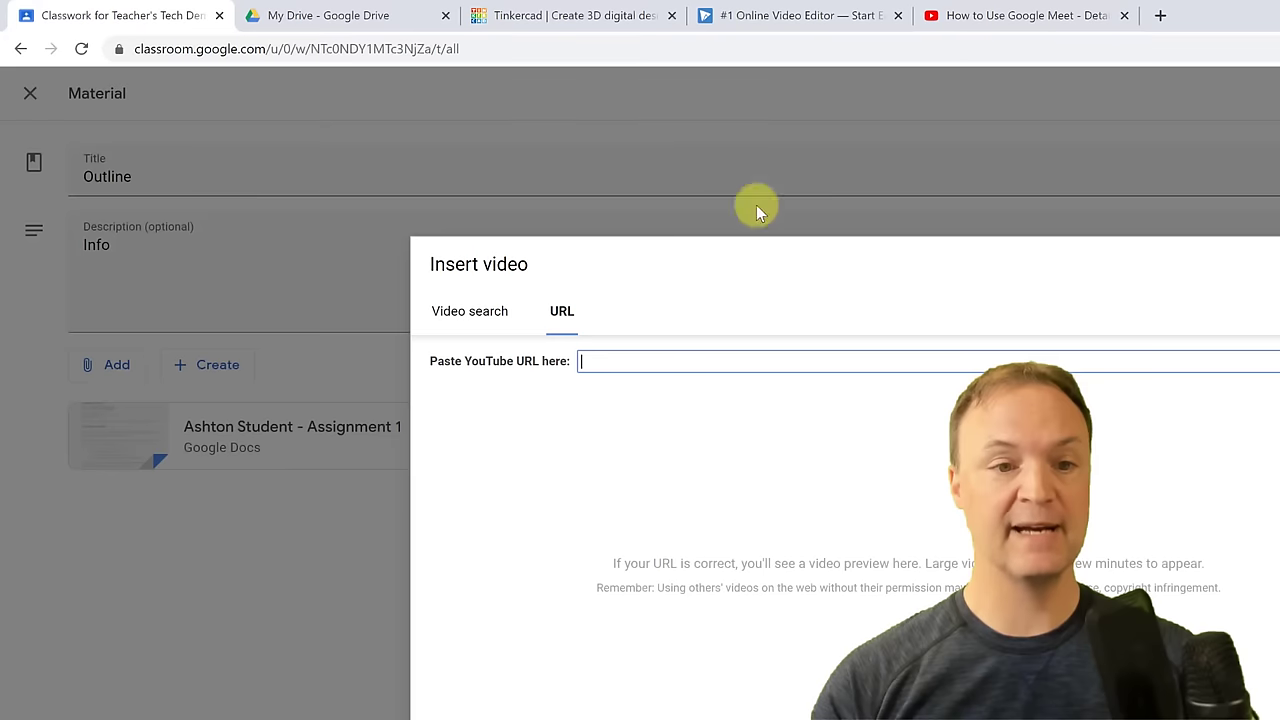
pyautogui.rightClick(659, 357)
pyautogui.click(712, 498)
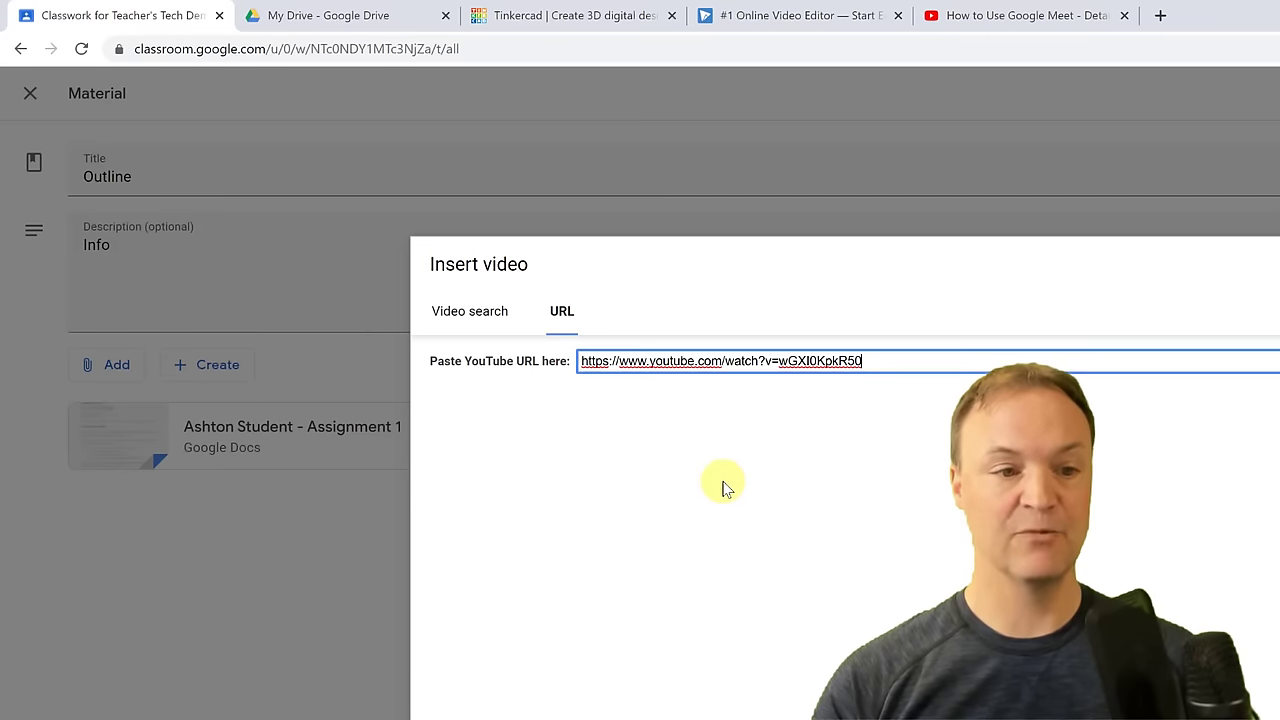
pyautogui.click(478, 705)
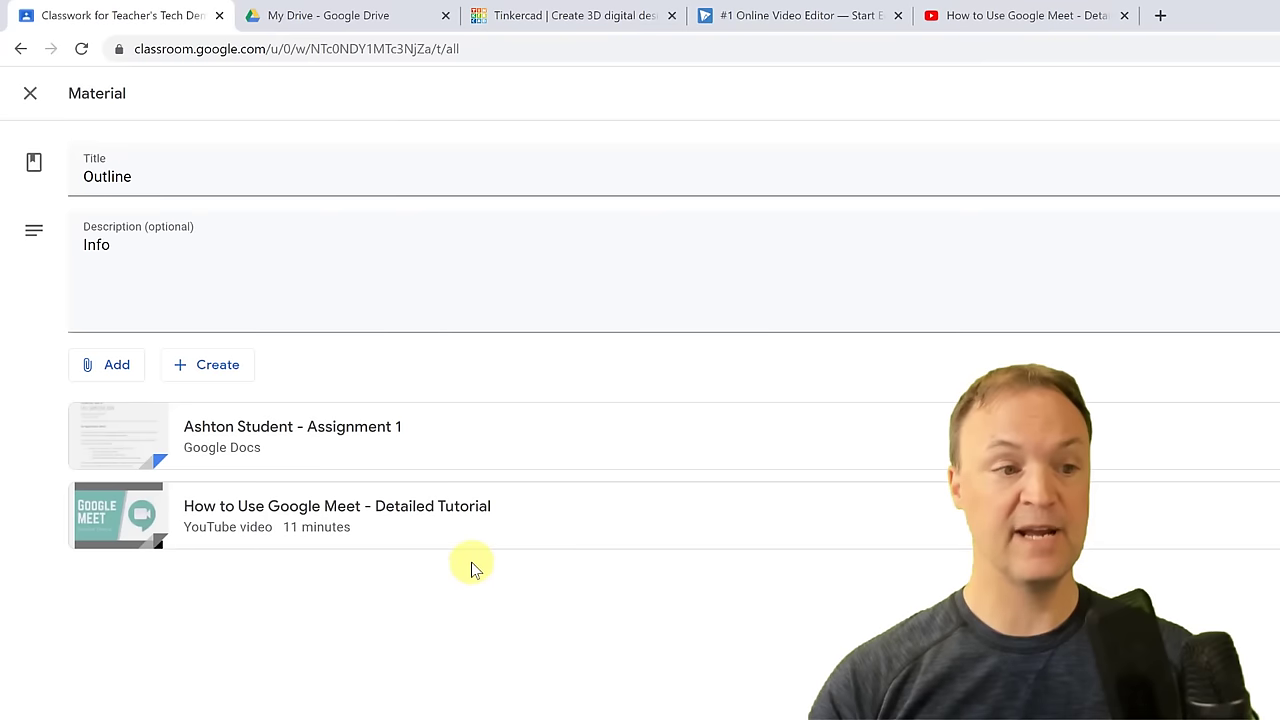
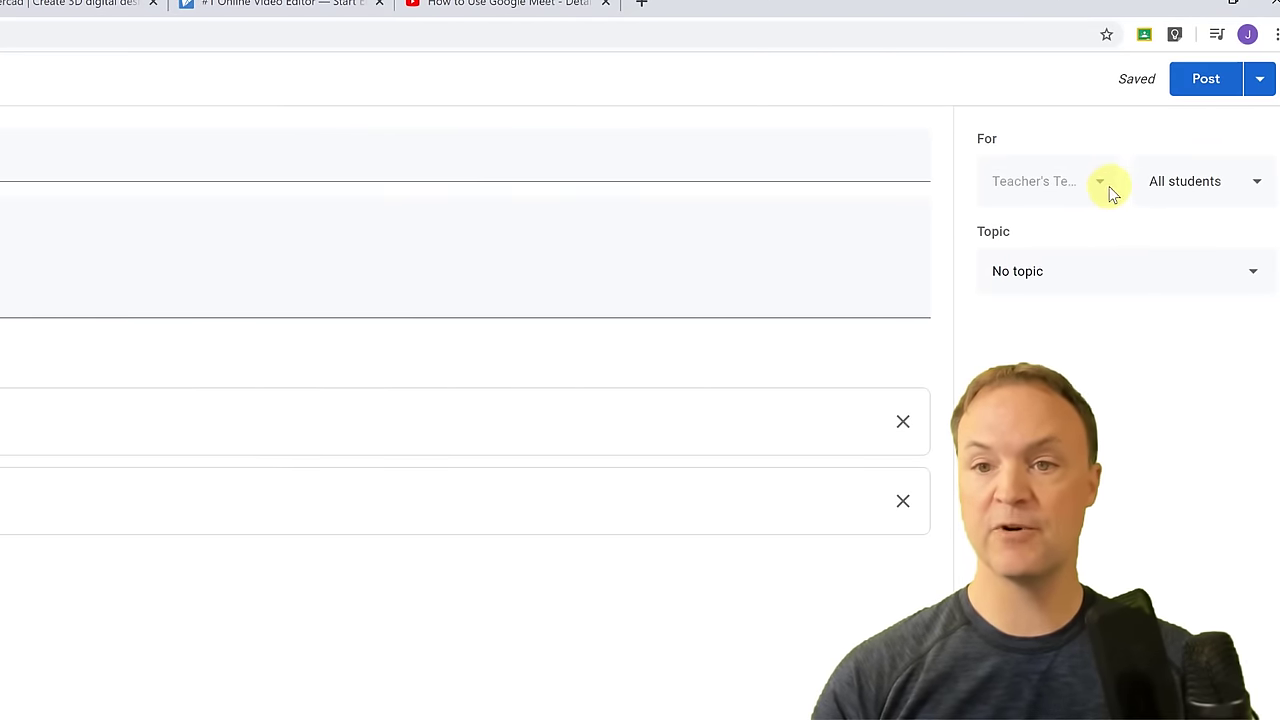
# Keep all students as recipients, file Outline under the Material topic, and post it.
pyautogui.click(1256, 186)
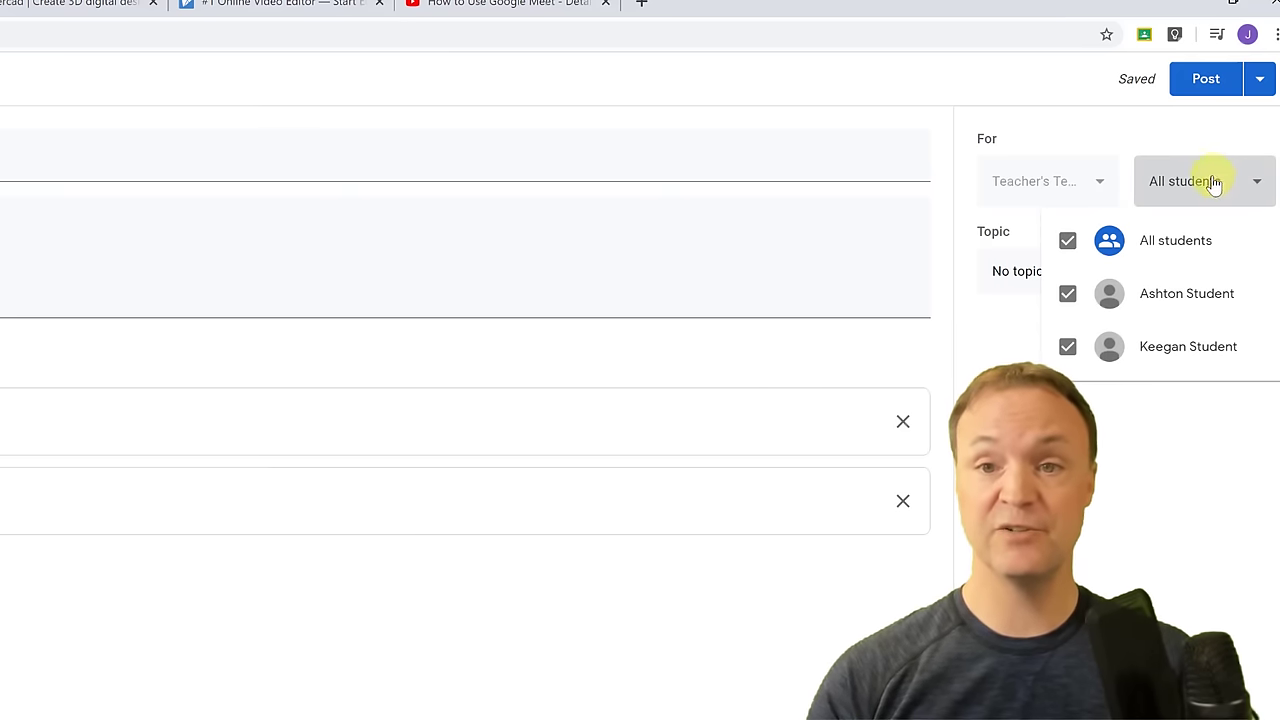
pyautogui.click(1140, 474)
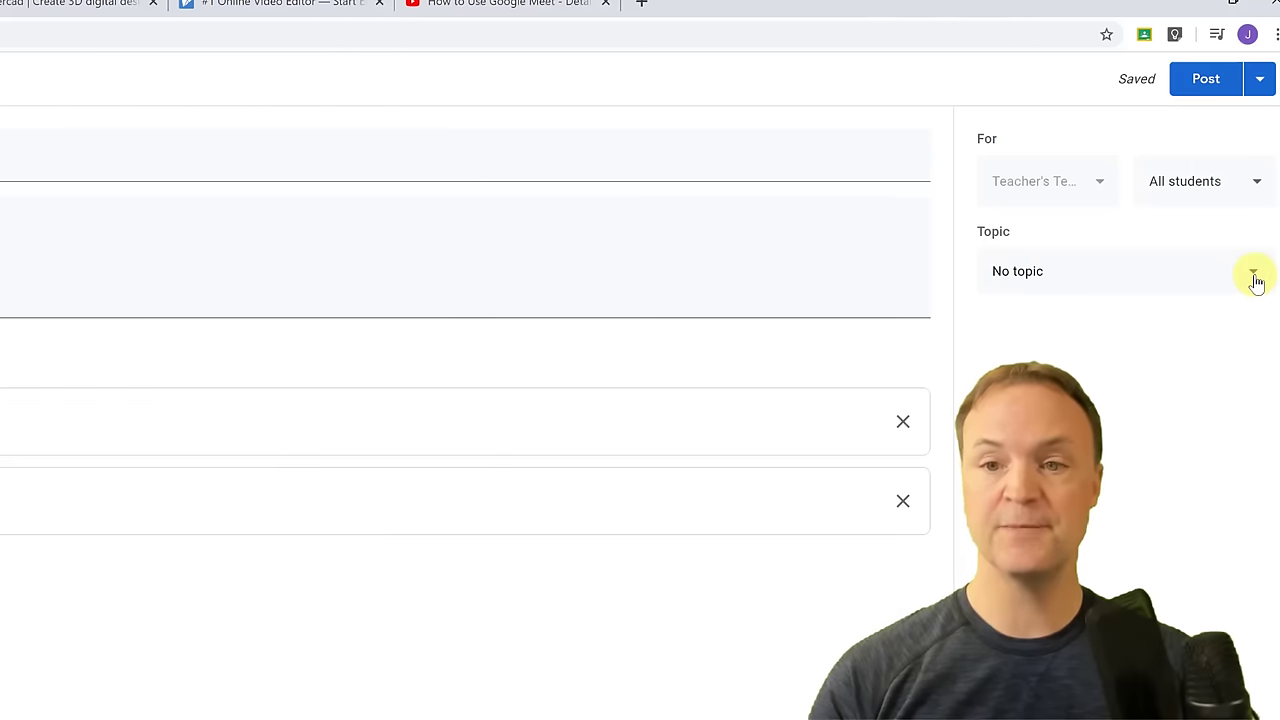
pyautogui.click(1252, 279)
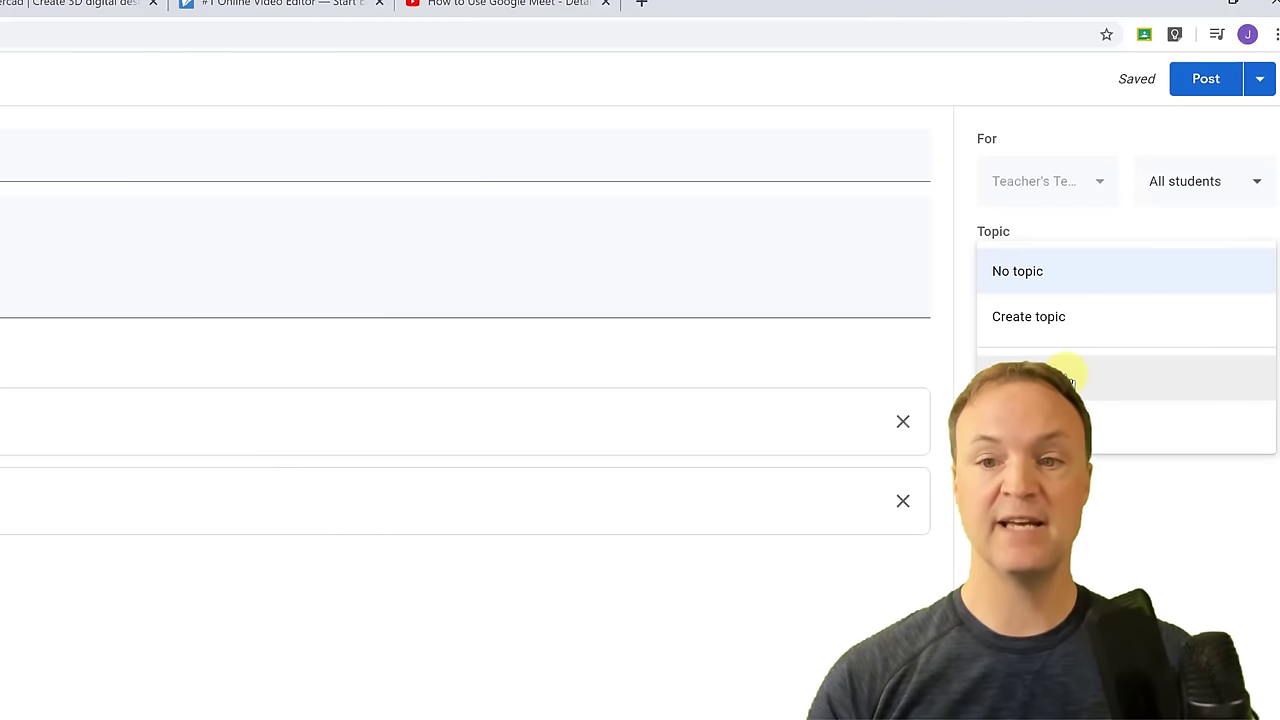
pyautogui.click(1068, 380)
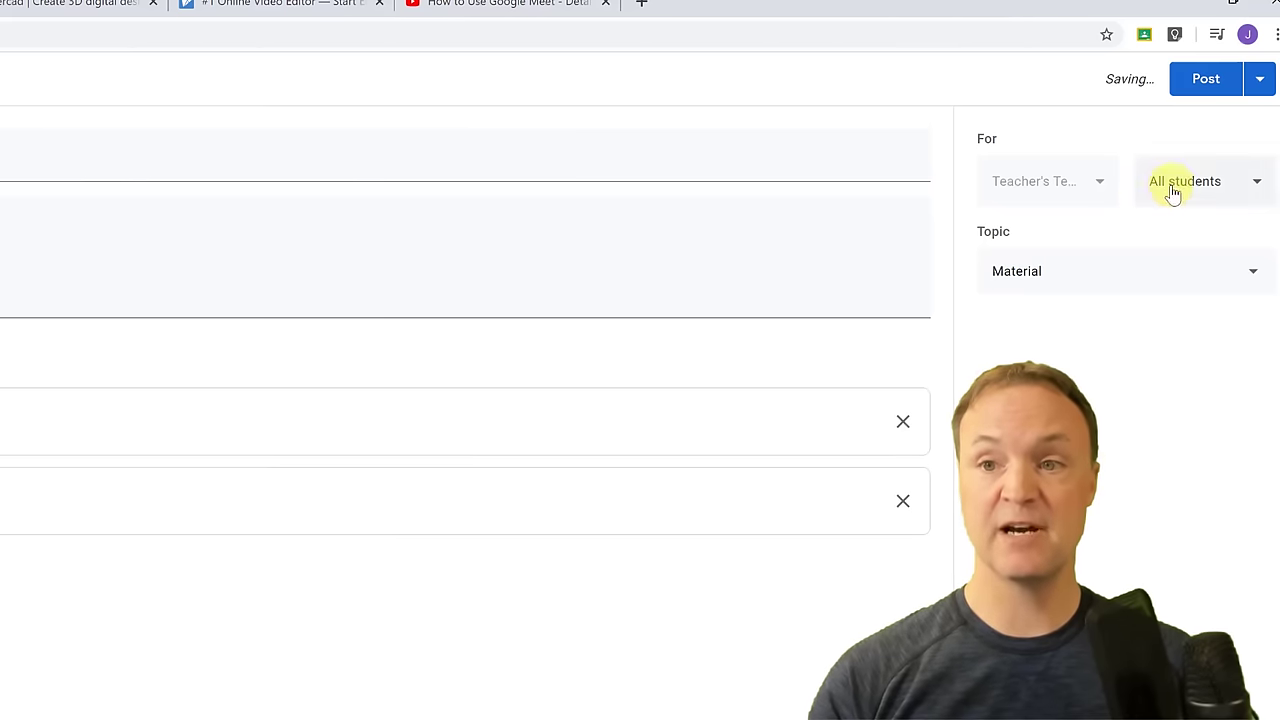
pyautogui.click(1202, 84)
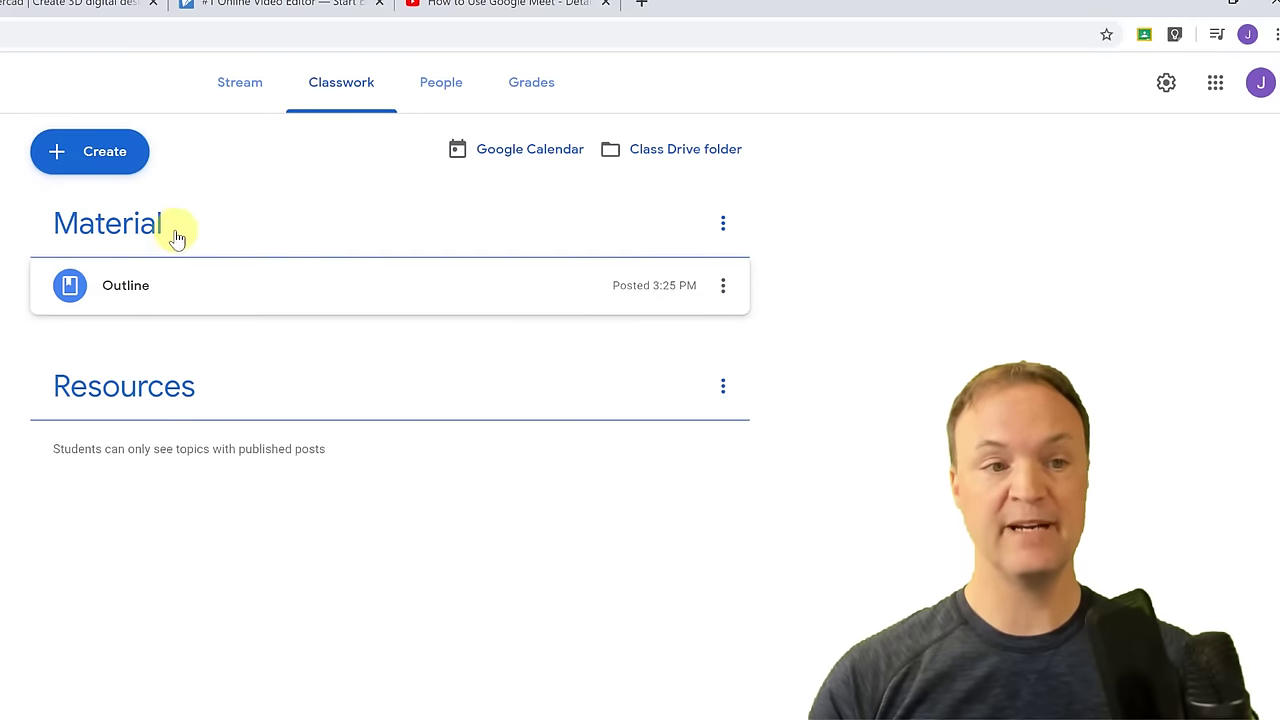
# Open the Material topic view and review the Material topic and Outline post menus.
pyautogui.click(721, 224)
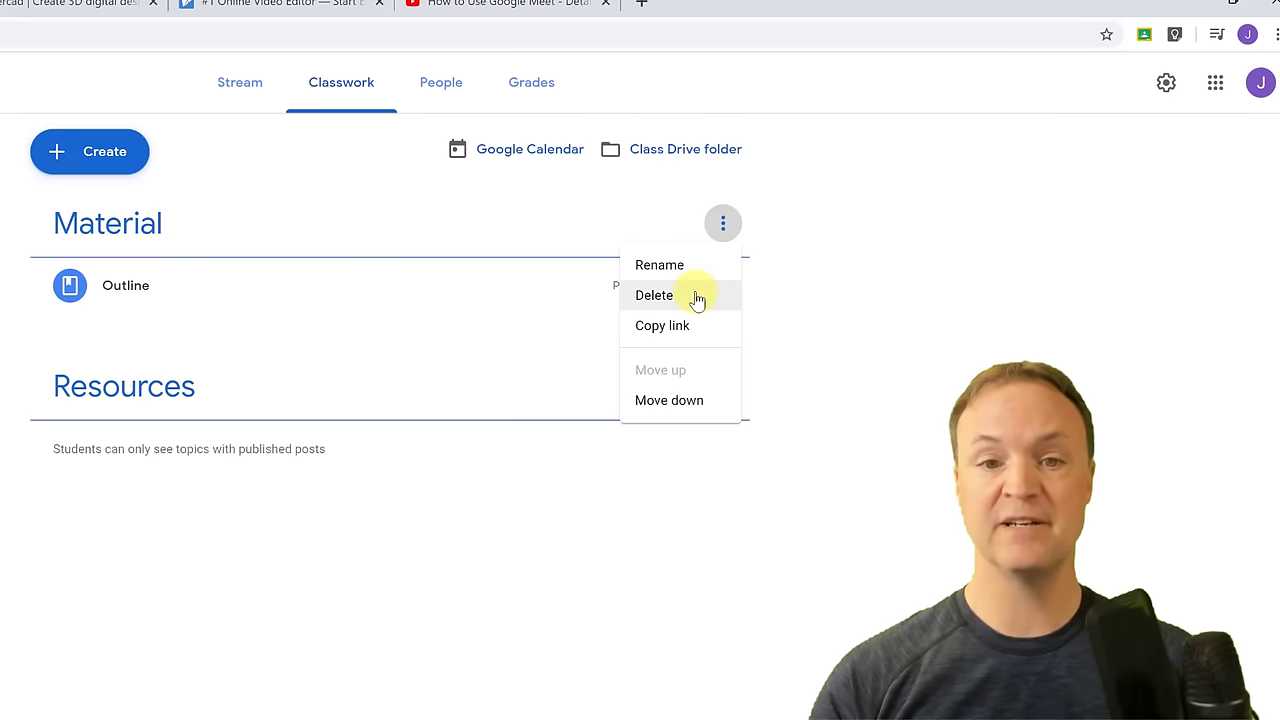
pyautogui.click(143, 224)
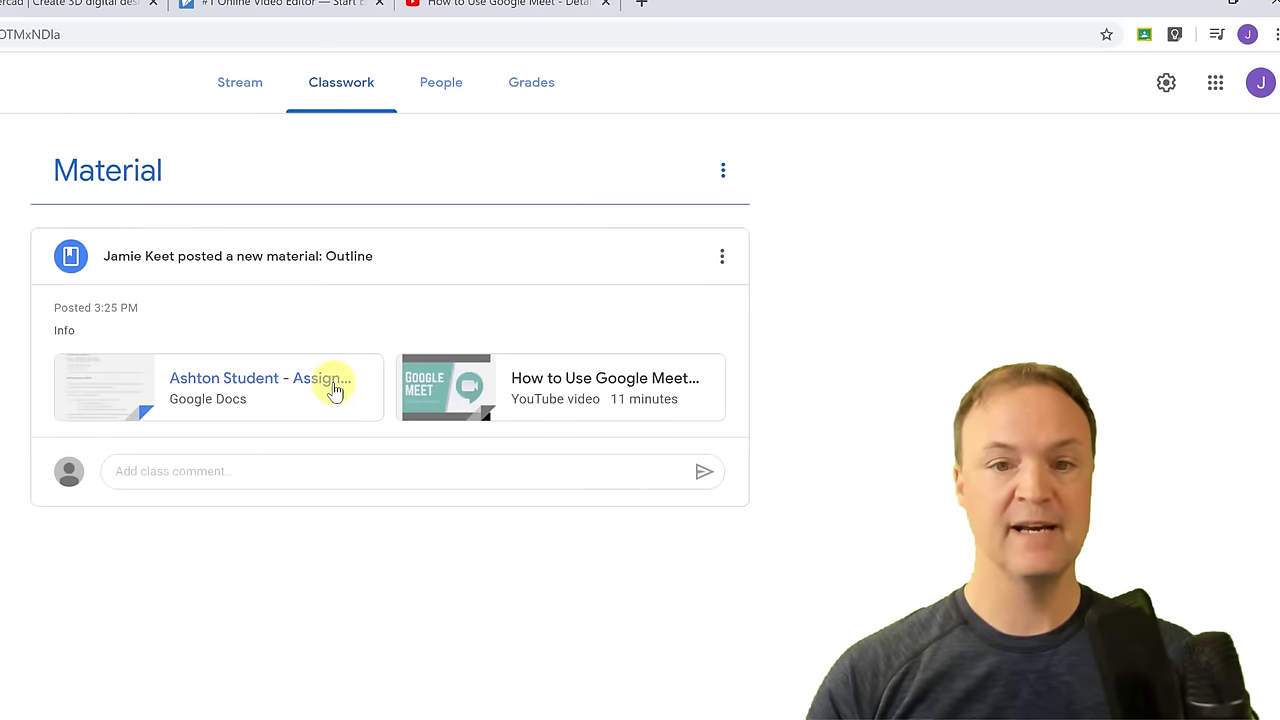
pyautogui.click(723, 254)
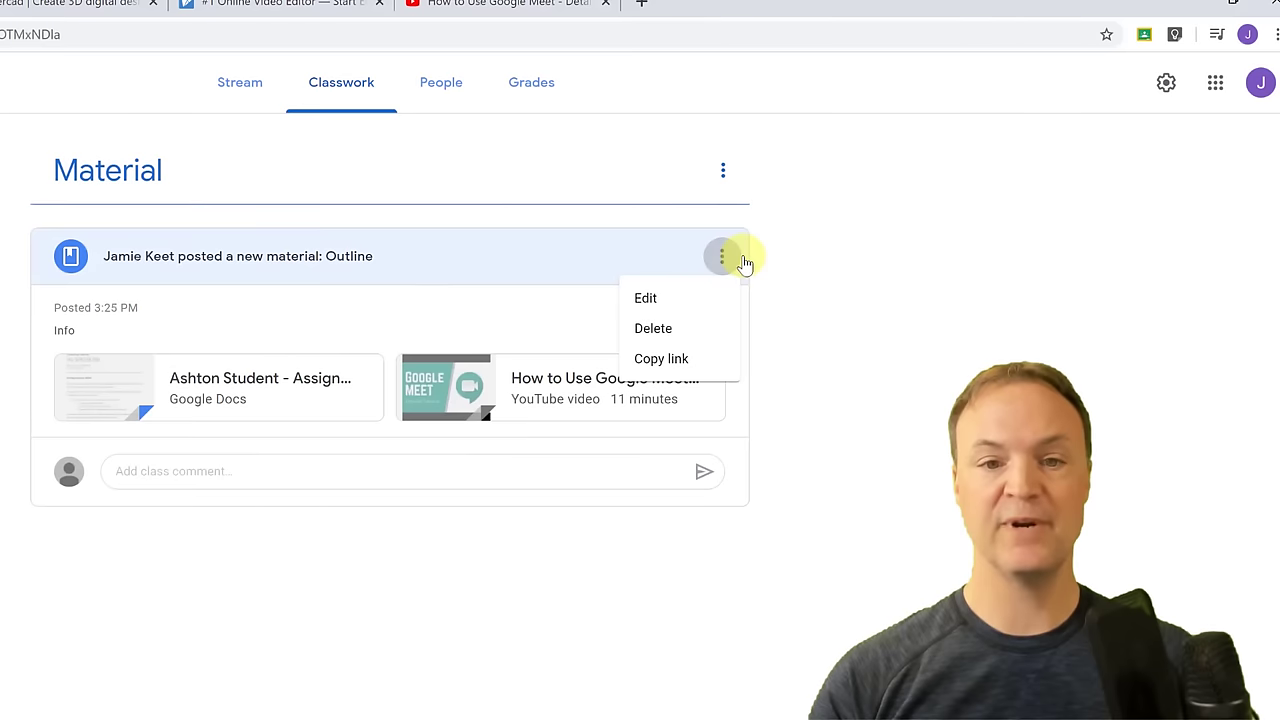
pyautogui.click(849, 297)
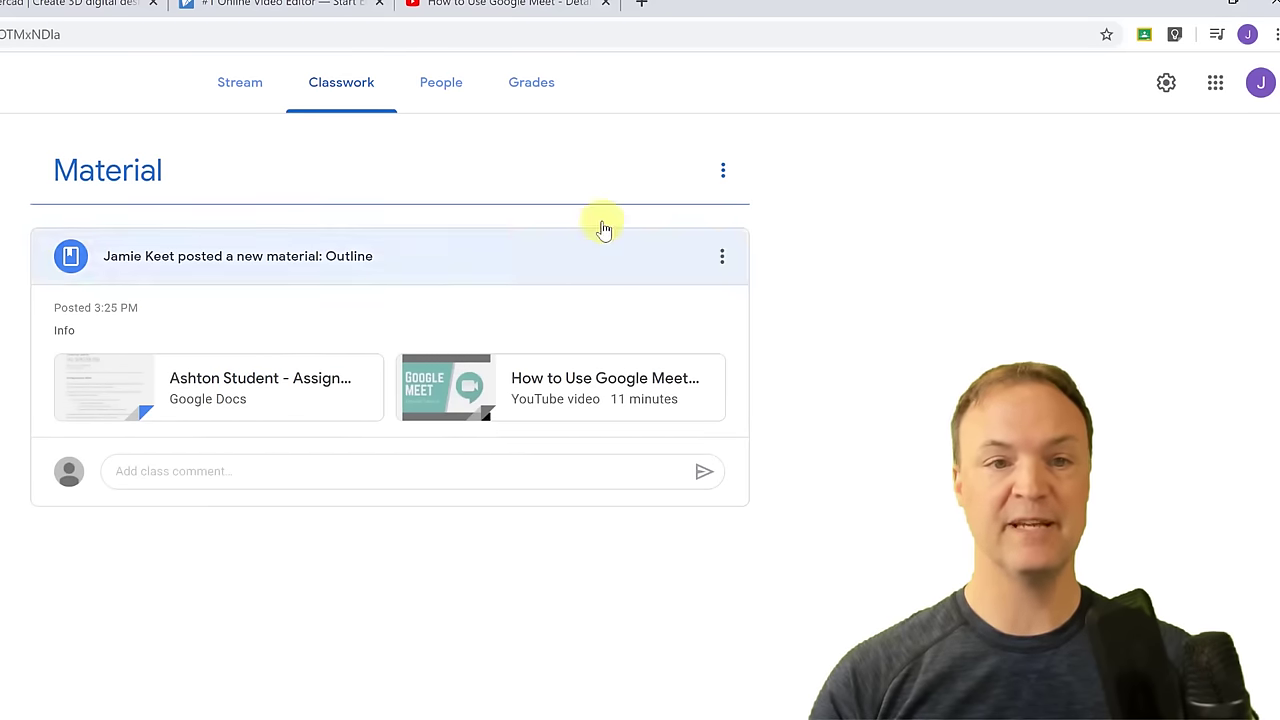
pyautogui.click(719, 183)
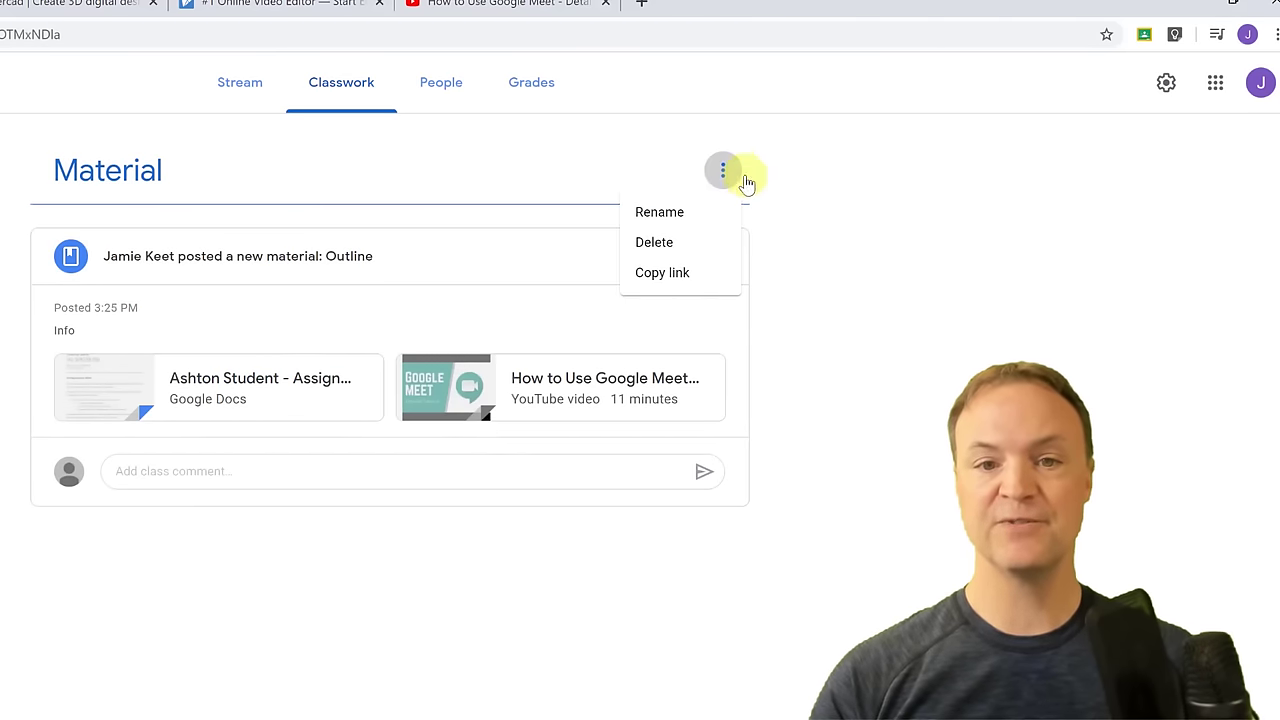
pyautogui.click(740, 222)
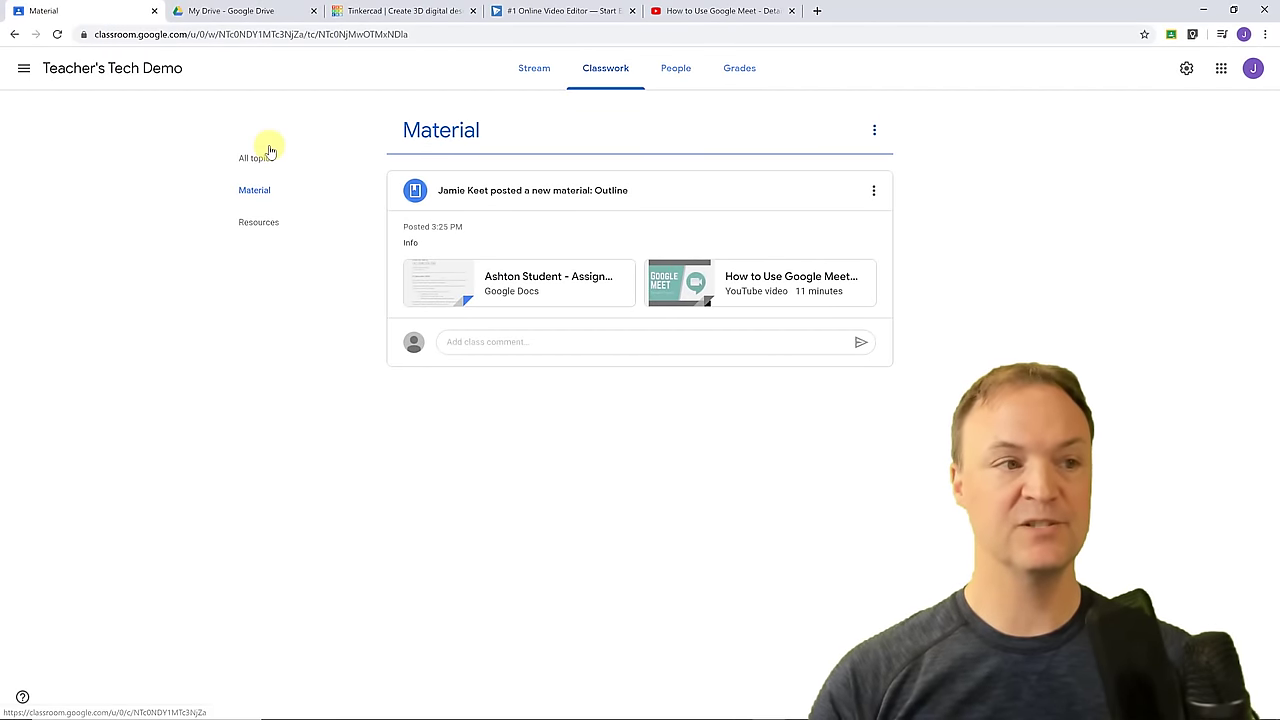
# From All topics, create a new material titled 'Websites' with description 'Info'.
pyautogui.click(235, 161)
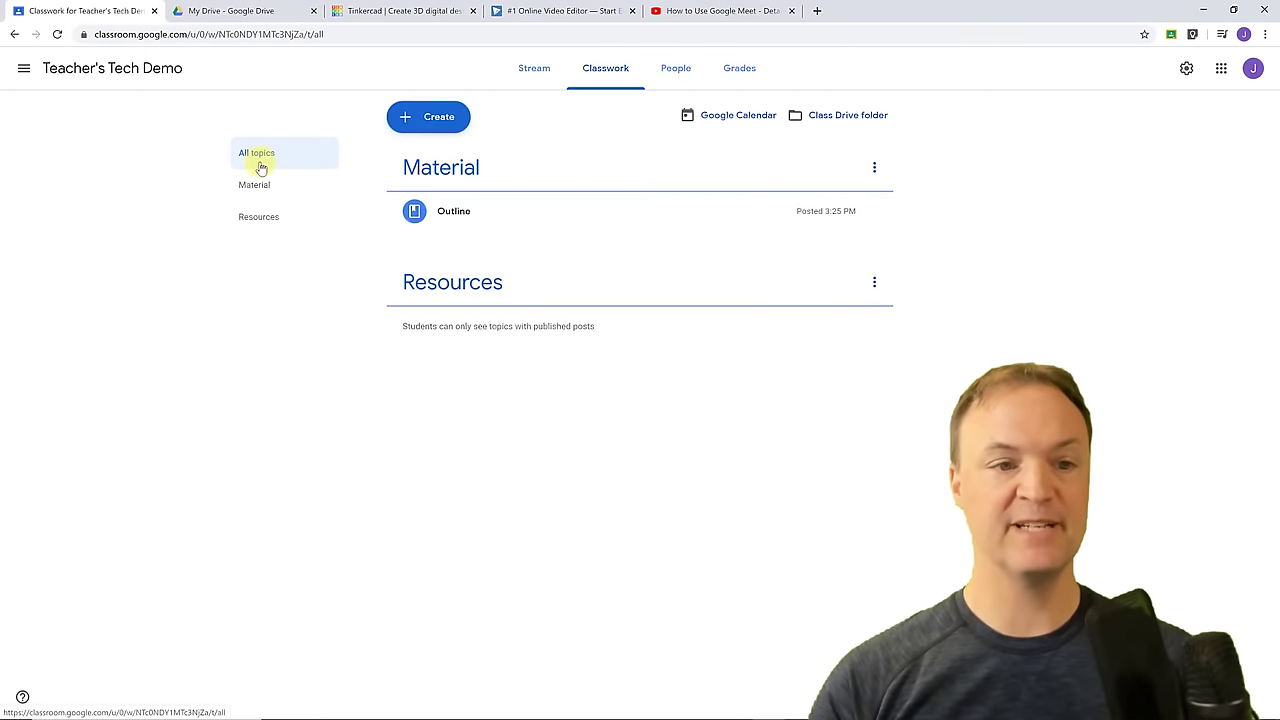
pyautogui.click(434, 120)
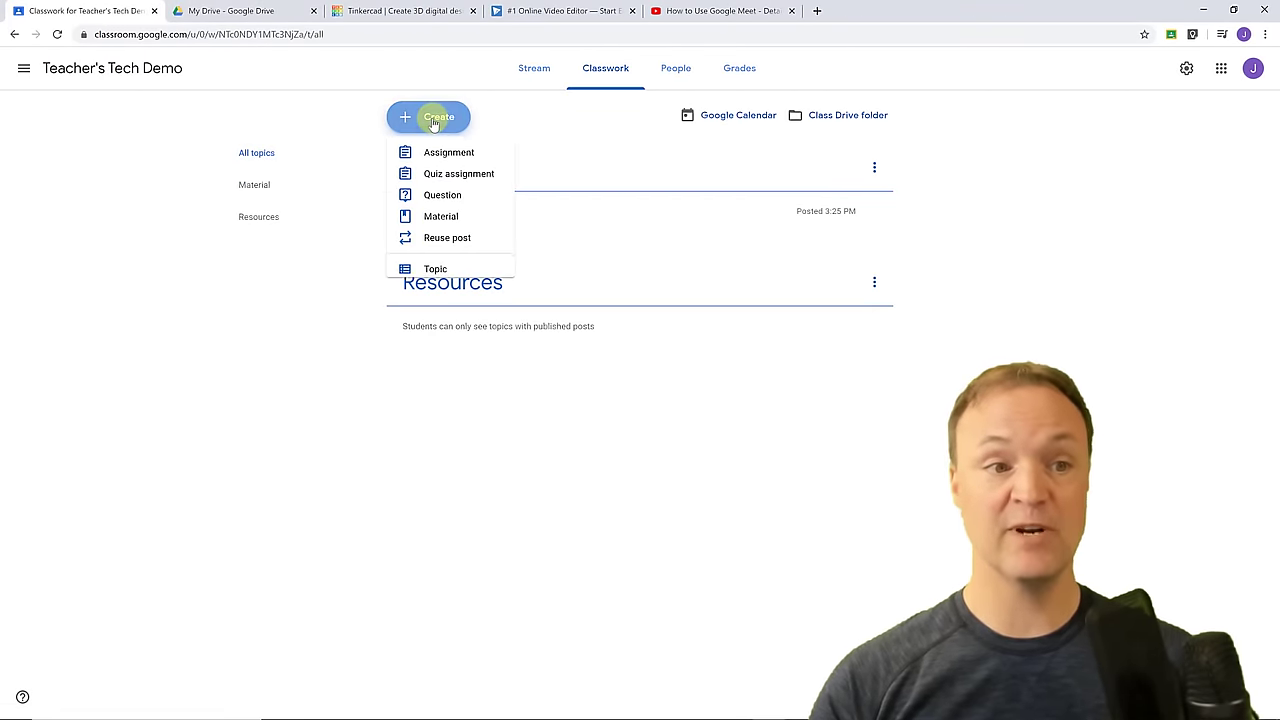
pyautogui.click(446, 218)
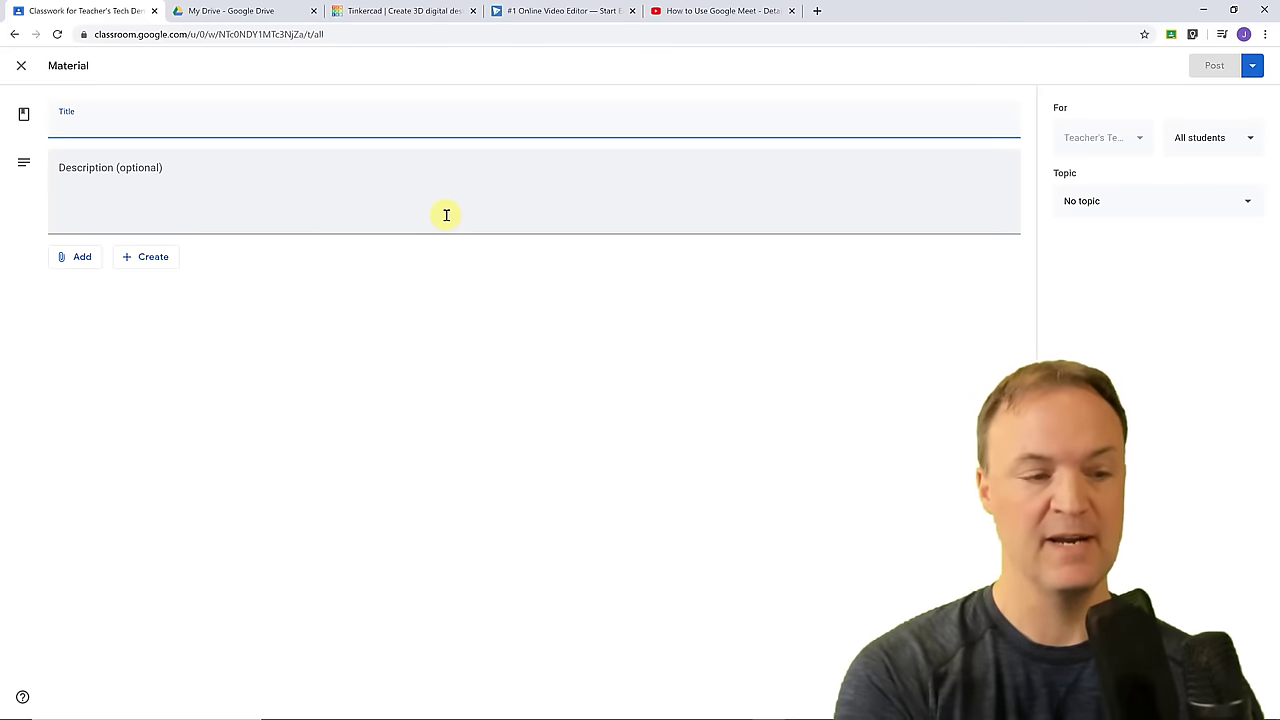
pyautogui.write('Websites')
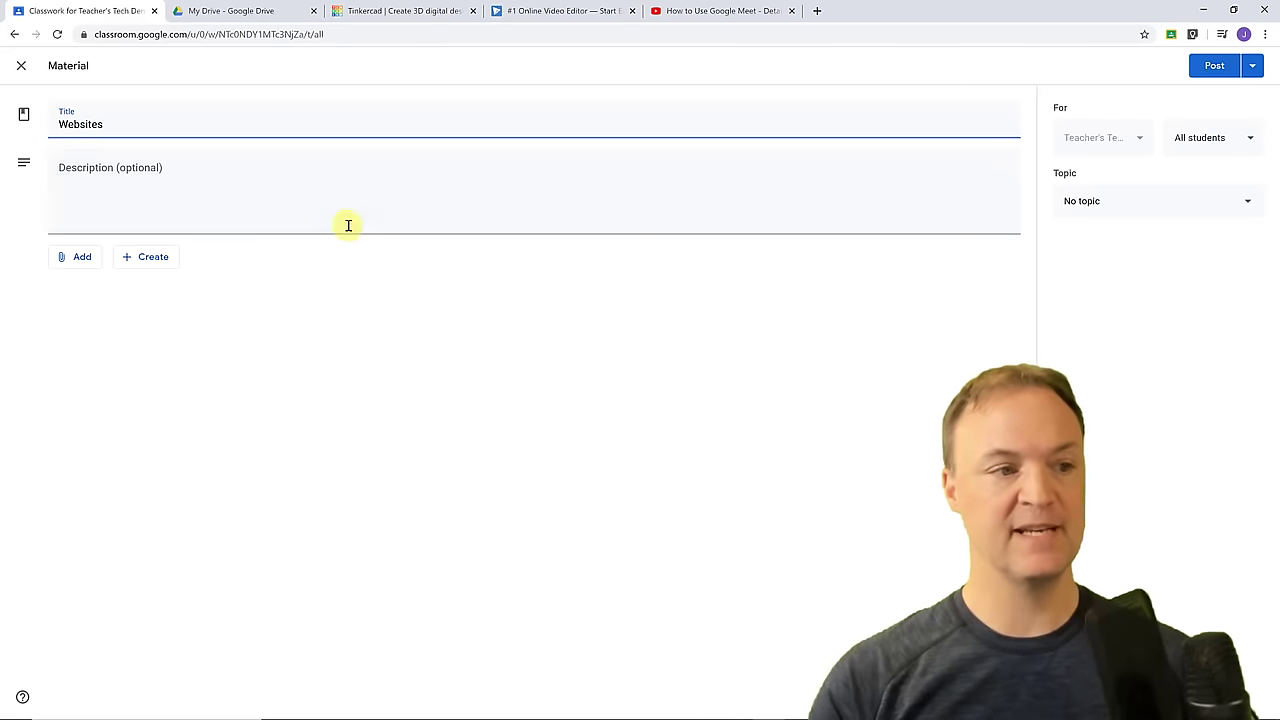
pyautogui.click(345, 222)
pyautogui.write('Info')
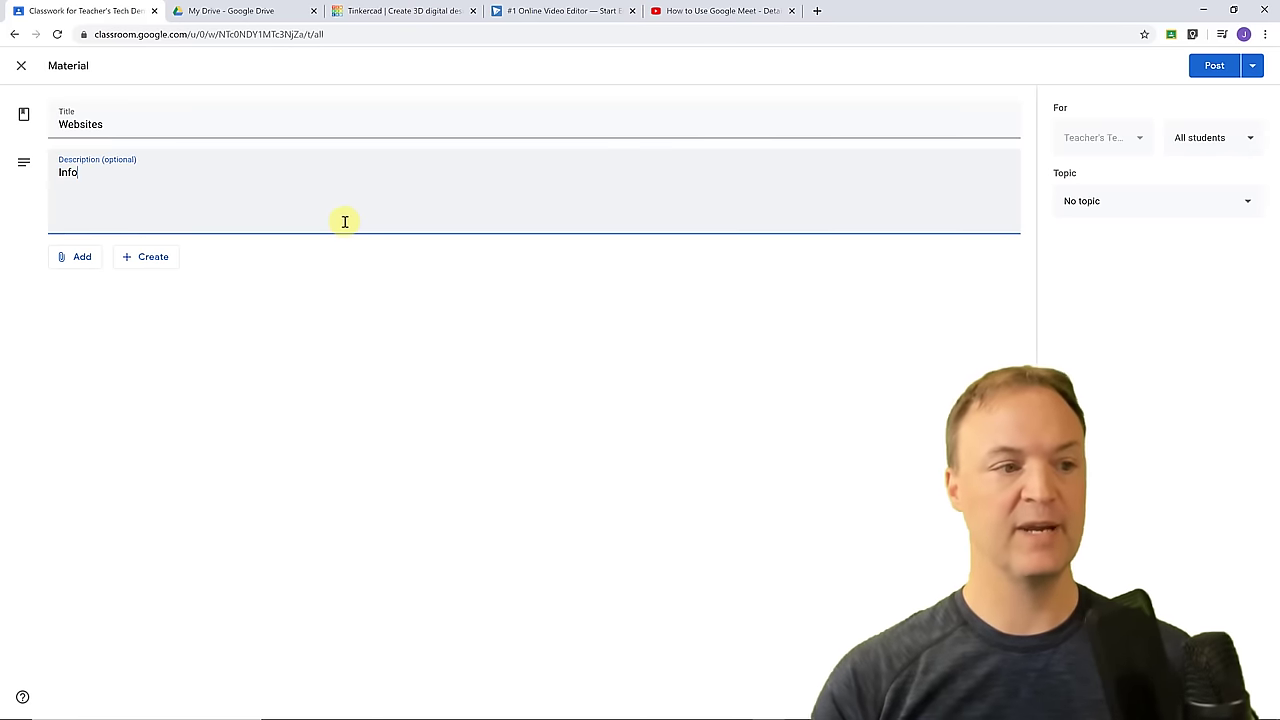
# Attach the Tinkercad website link, copied from its browser tab, to the material.
pyautogui.click(84, 259)
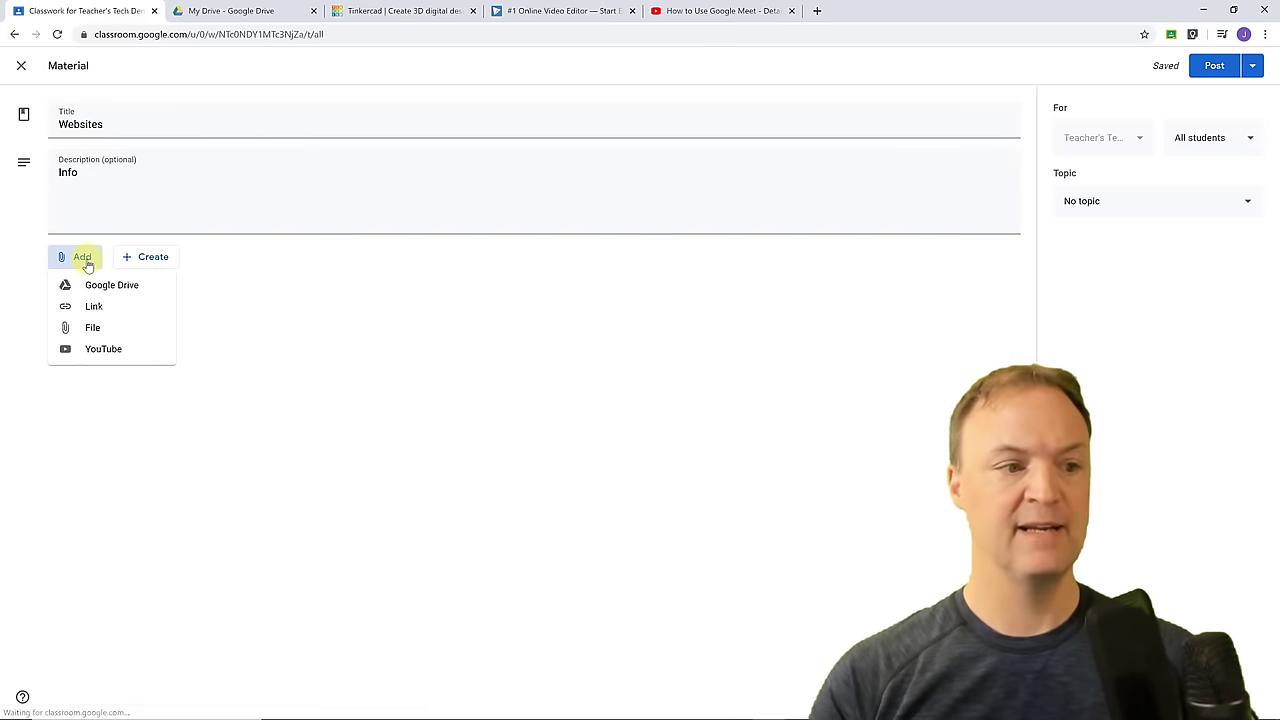
pyautogui.click(109, 317)
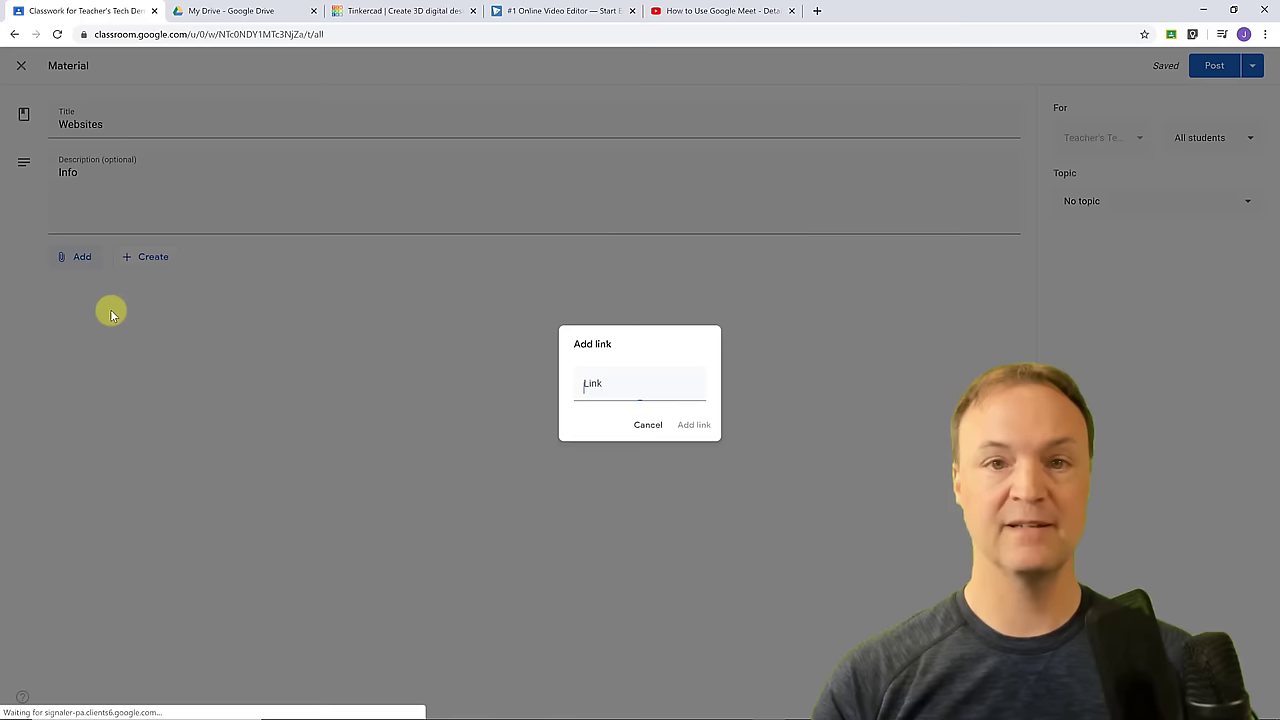
pyautogui.click(410, 12)
pyautogui.click(145, 37)
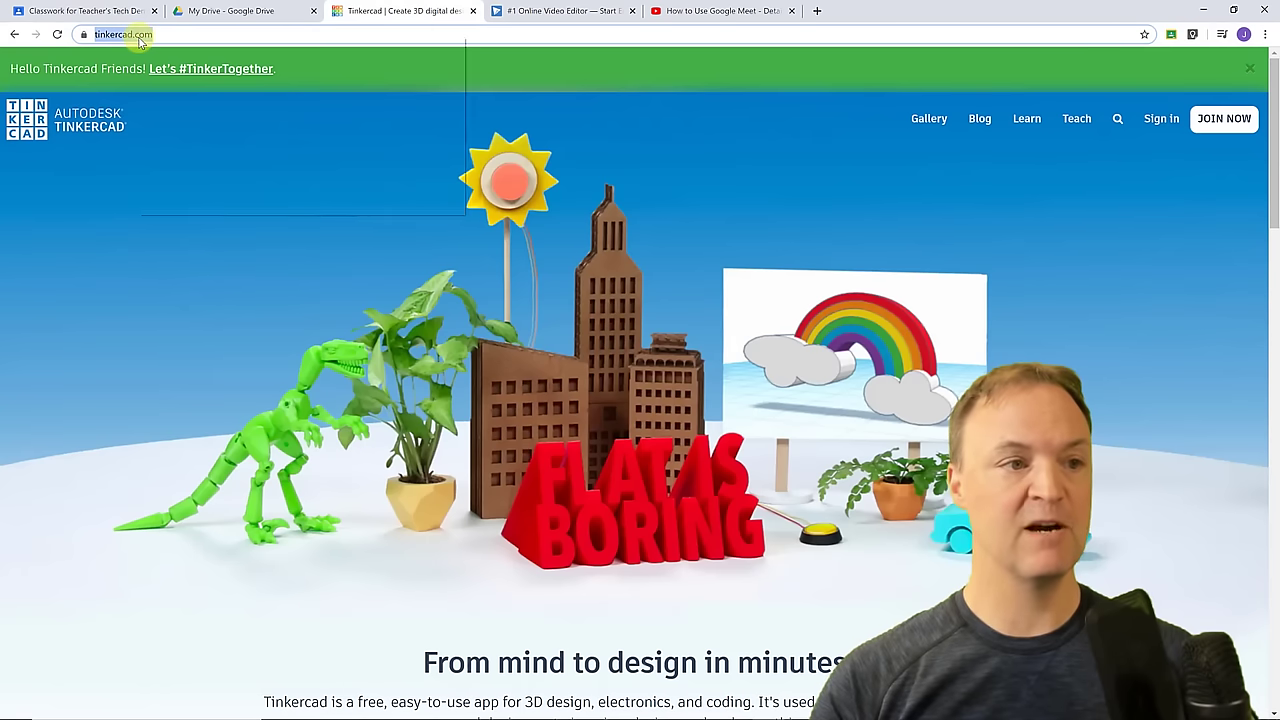
pyautogui.rightClick(140, 42)
pyautogui.click(166, 108)
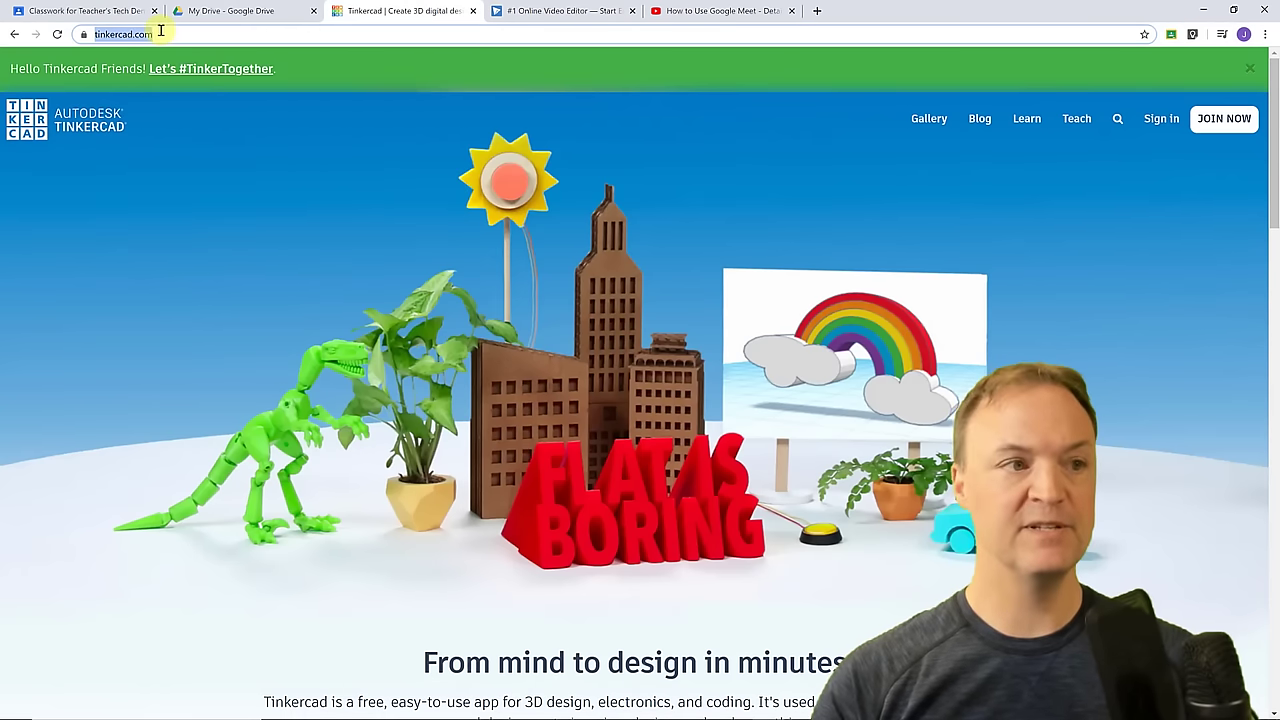
pyautogui.click(85, 11)
pyautogui.rightClick(610, 395)
pyautogui.click(659, 493)
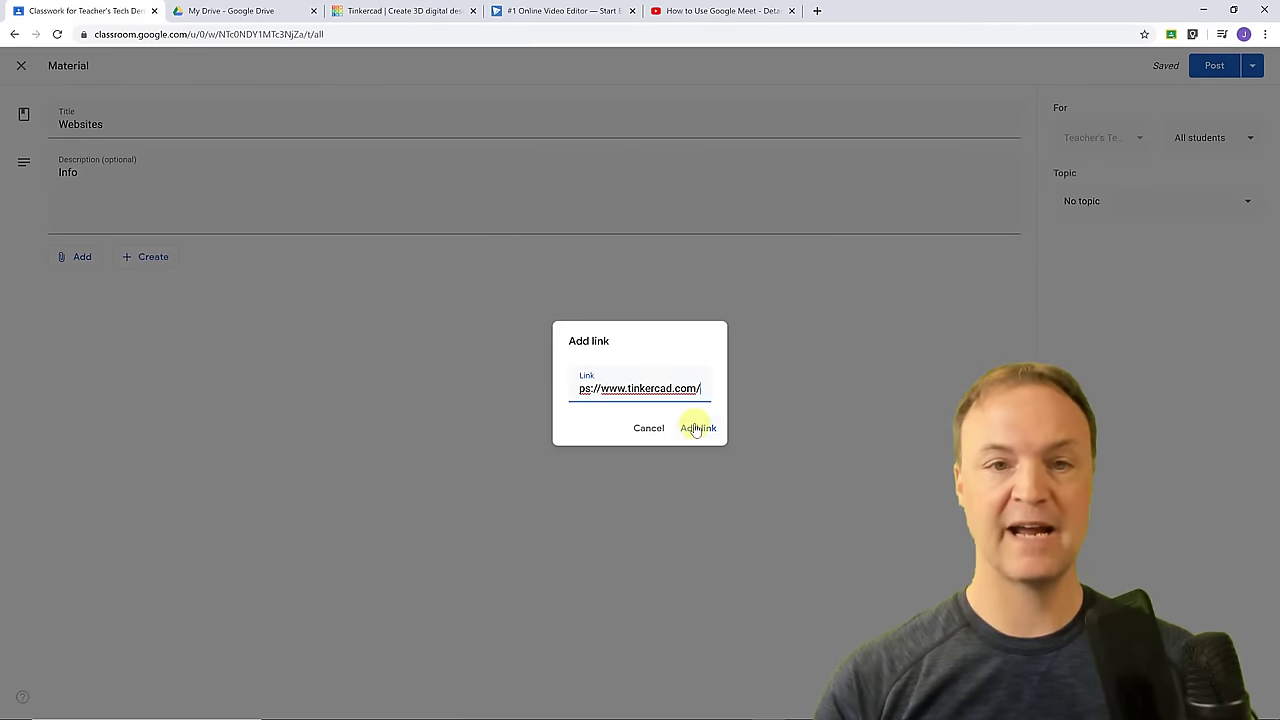
pyautogui.click(697, 428)
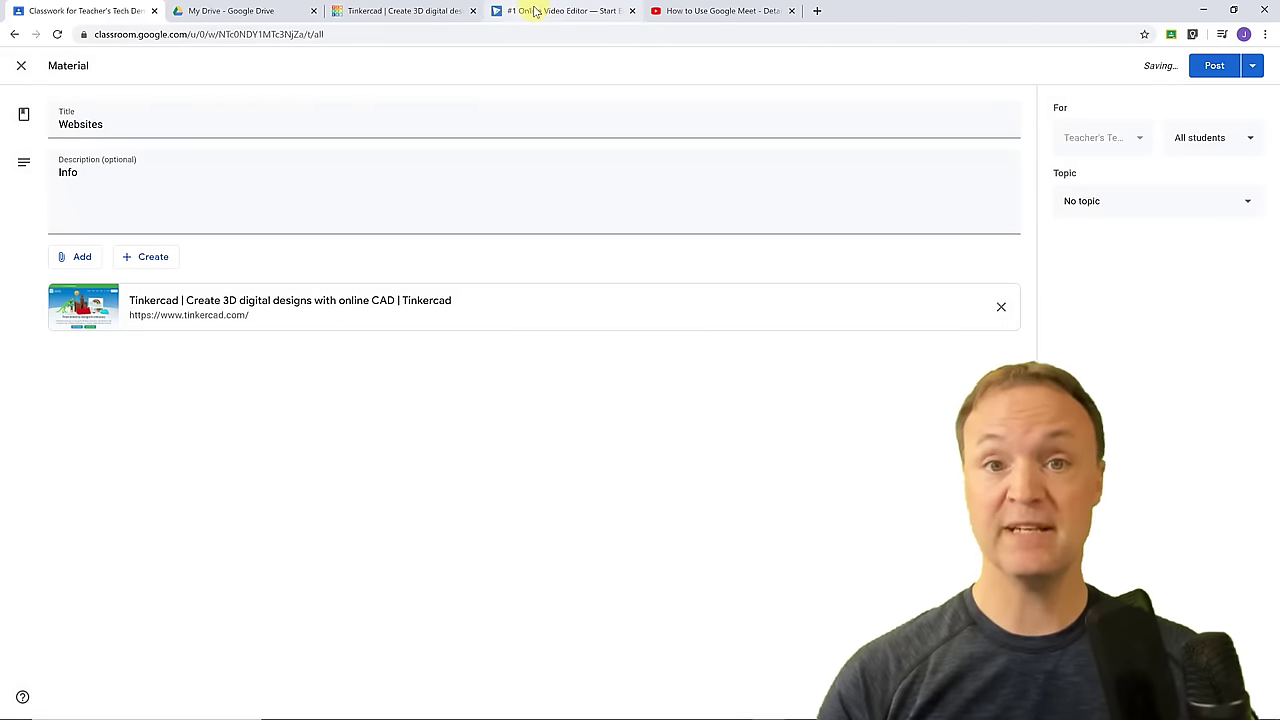
pyautogui.click(535, 11)
# Attach the WeVideo website link, copied from its browser tab, to the Websites material.
pyautogui.click(100, 34)
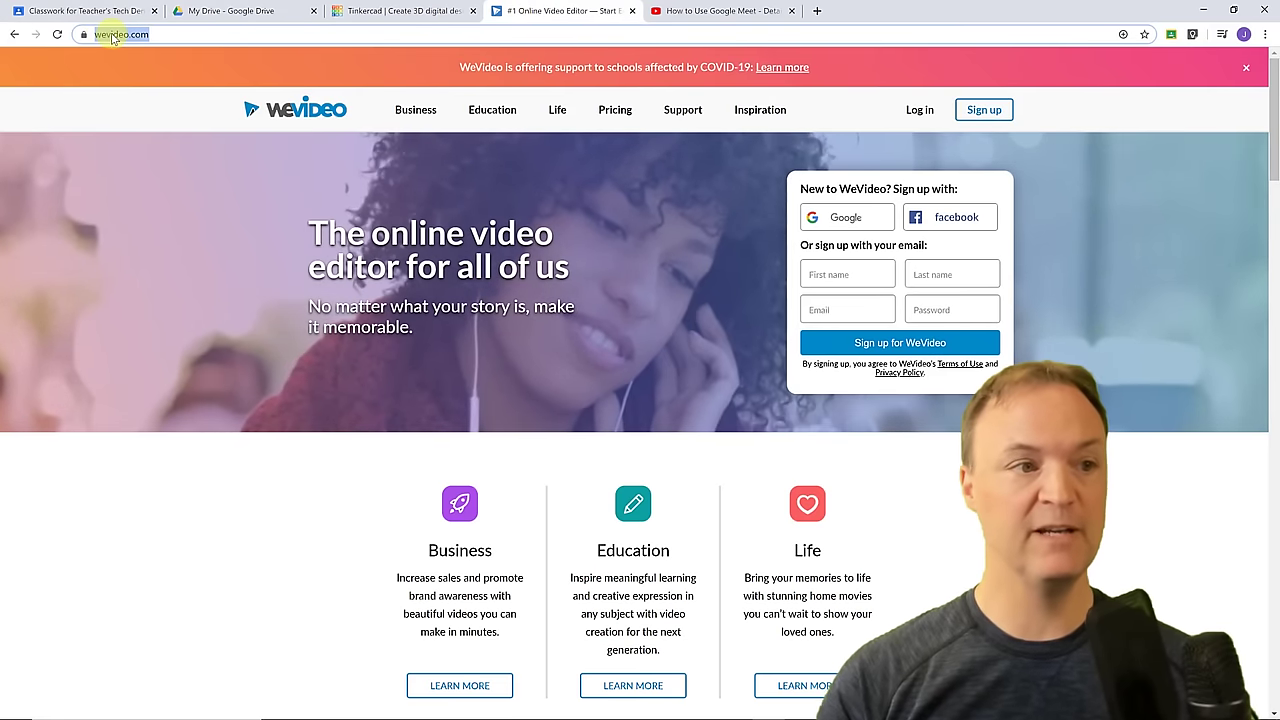
pyautogui.rightClick(113, 37)
pyautogui.click(150, 106)
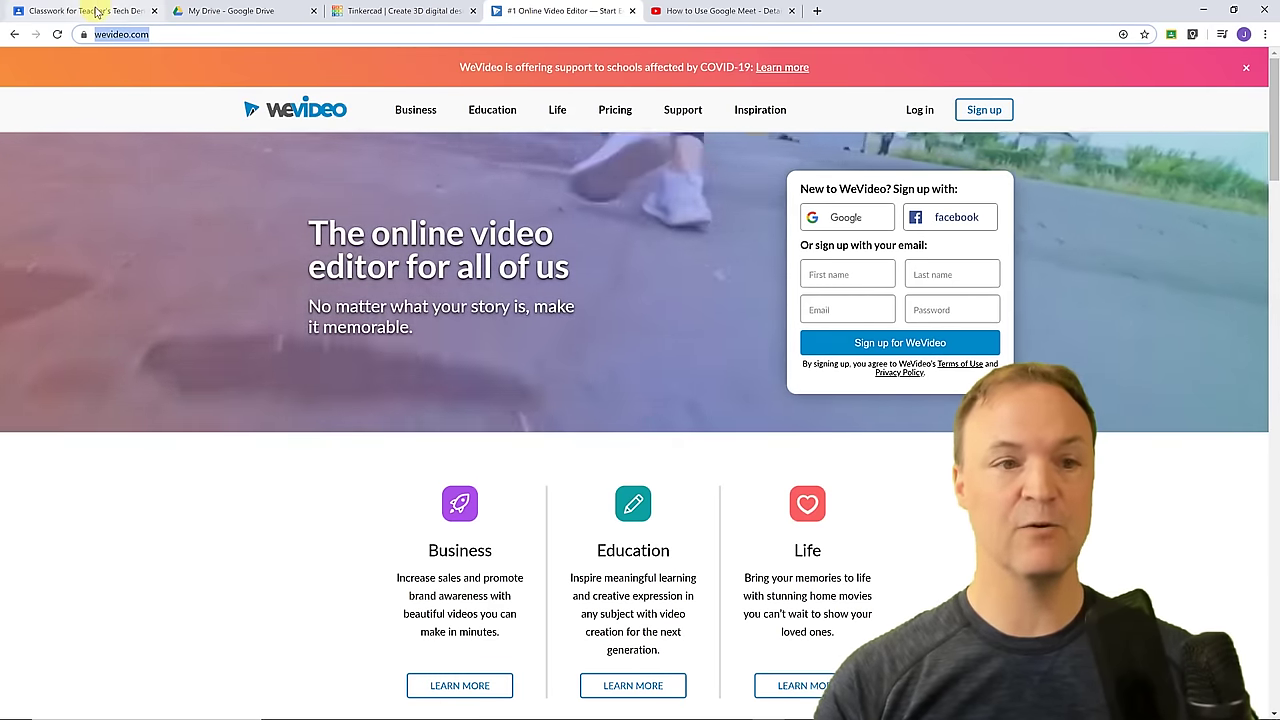
pyautogui.click(97, 12)
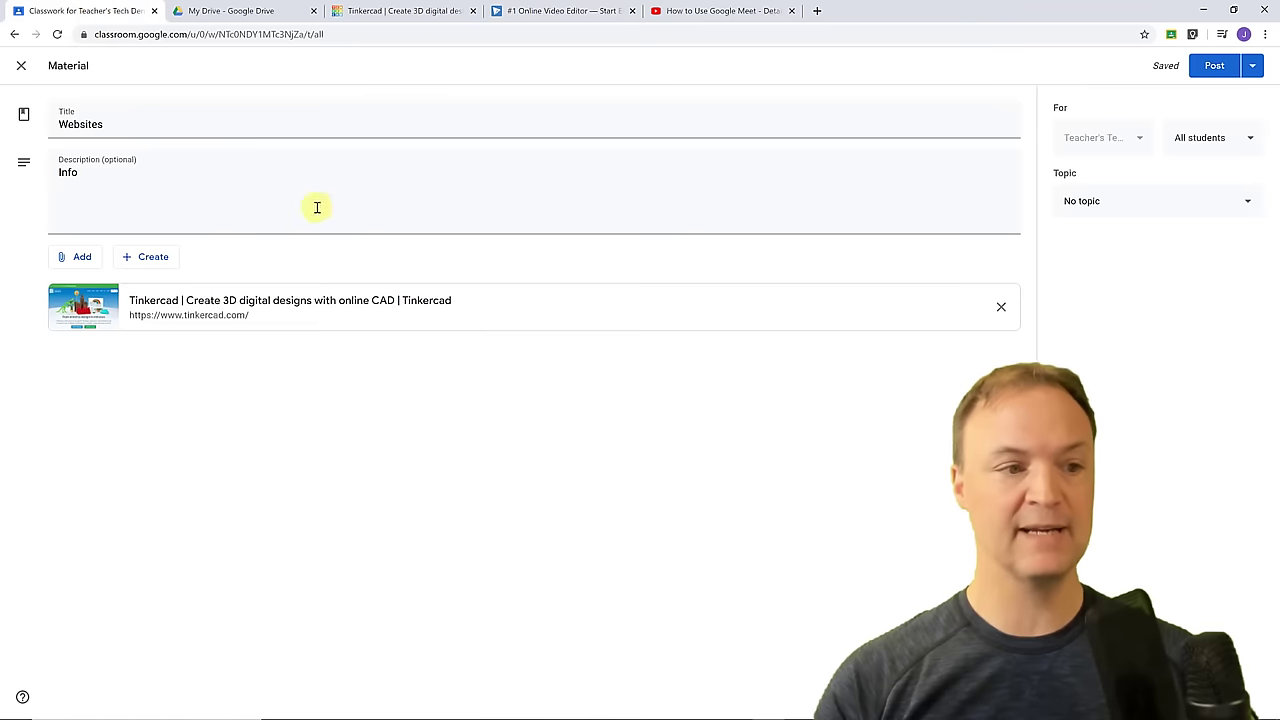
pyautogui.click(85, 262)
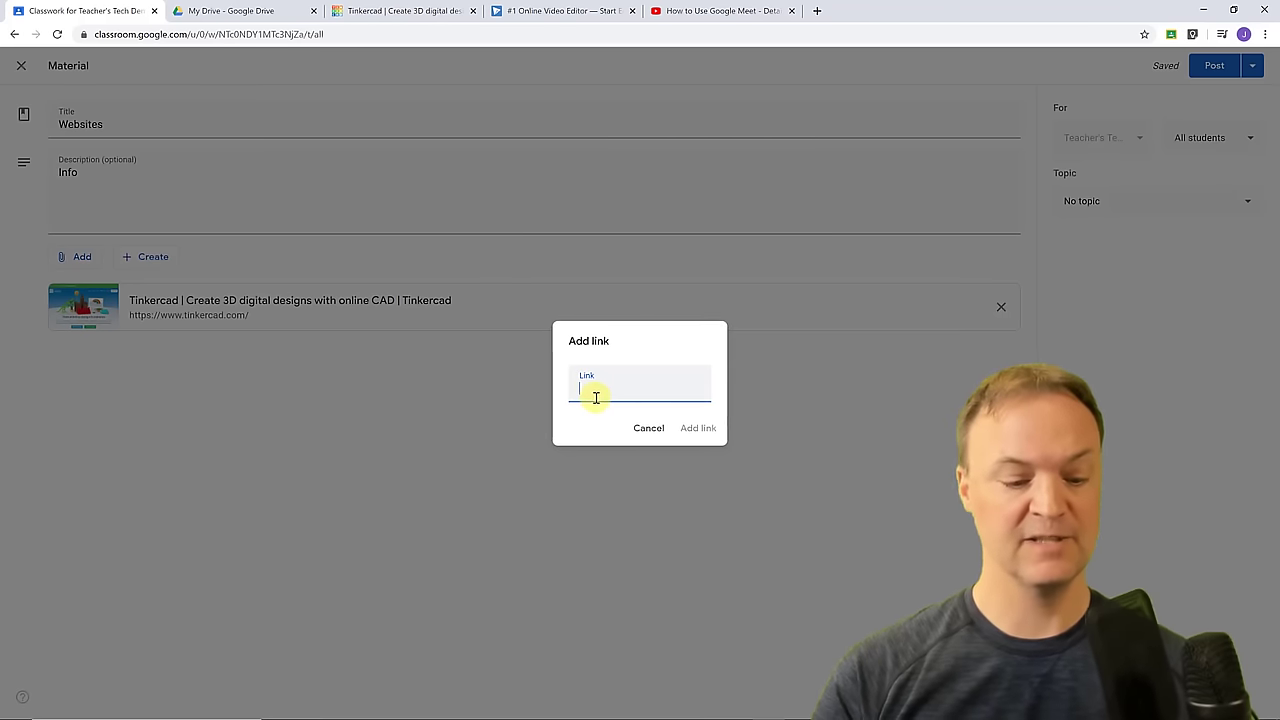
pyautogui.hotkey('ctrl', 'v')
pyautogui.click(695, 428)
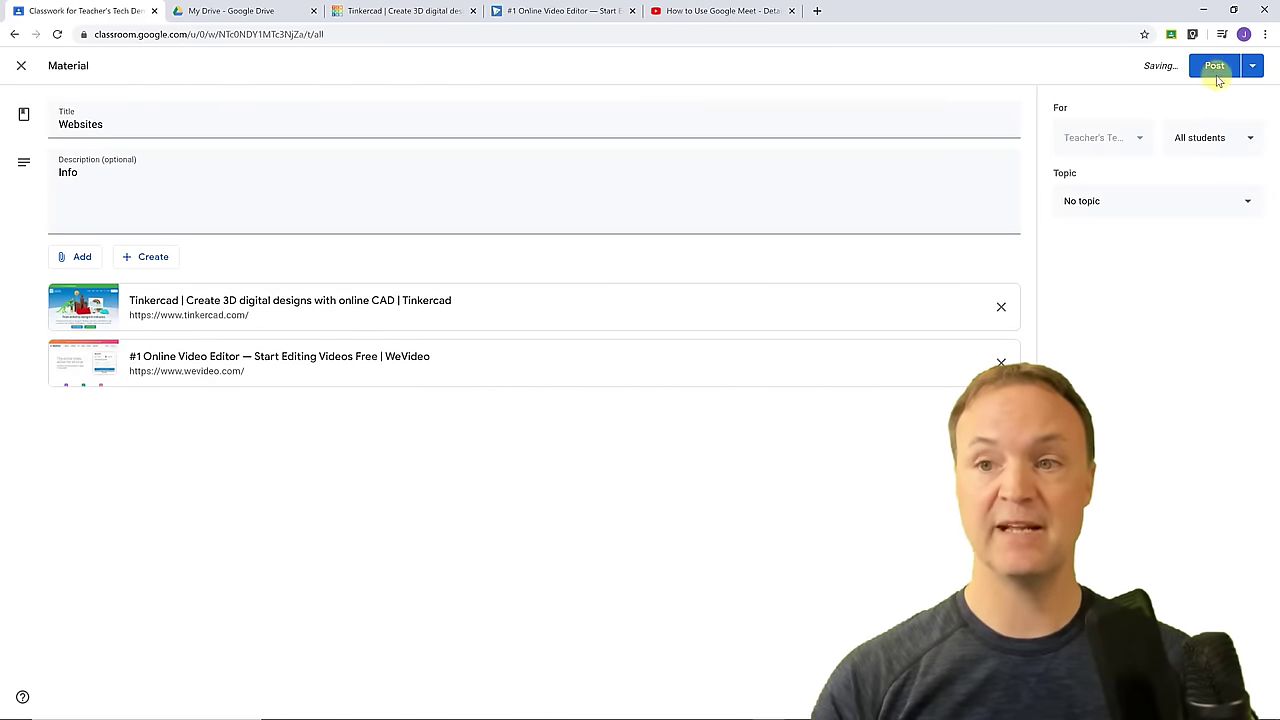
# File Websites under the Resources topic and post it to the class.
pyautogui.click(1248, 204)
pyautogui.click(1100, 318)
pyautogui.click(1212, 76)
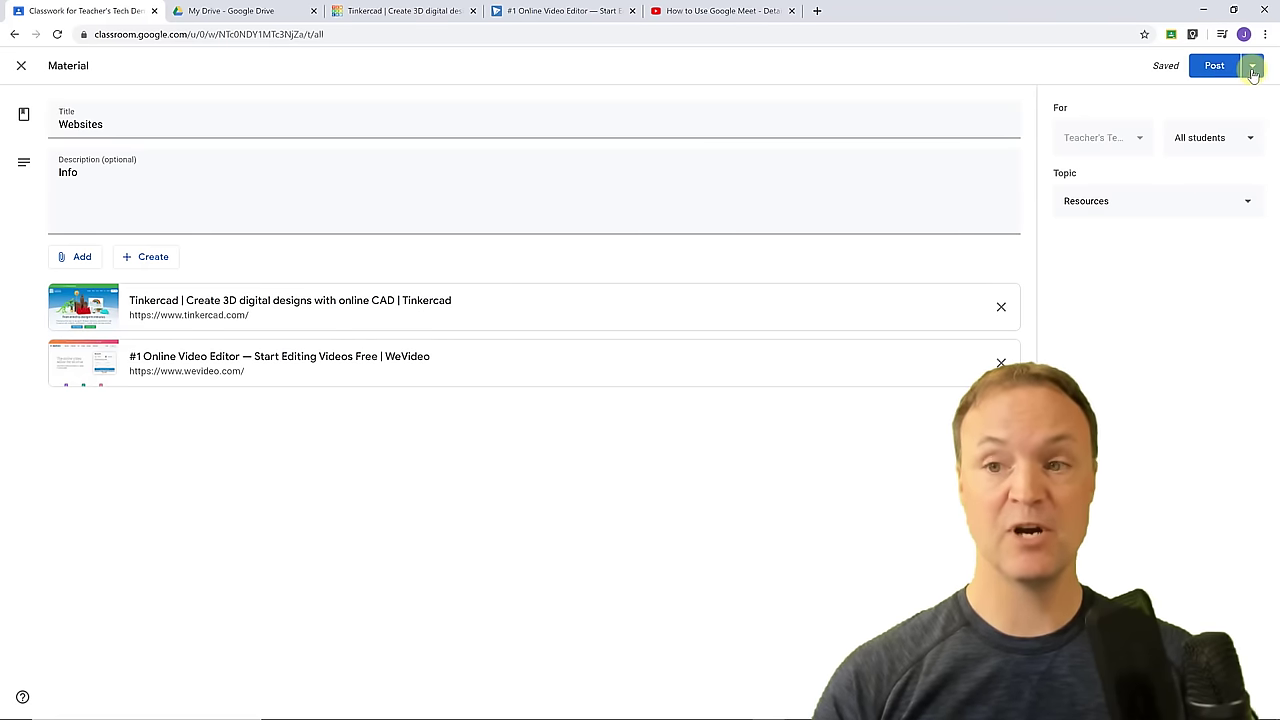
pyautogui.click(1252, 68)
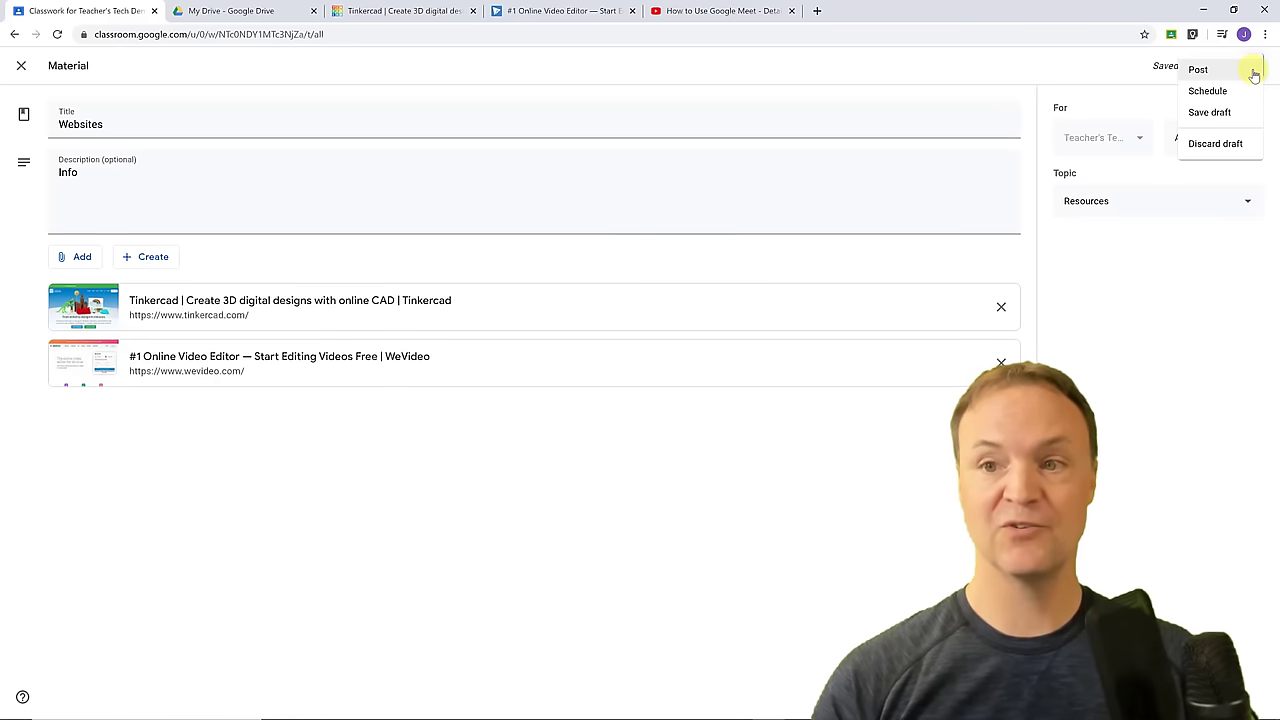
pyautogui.click(1212, 66)
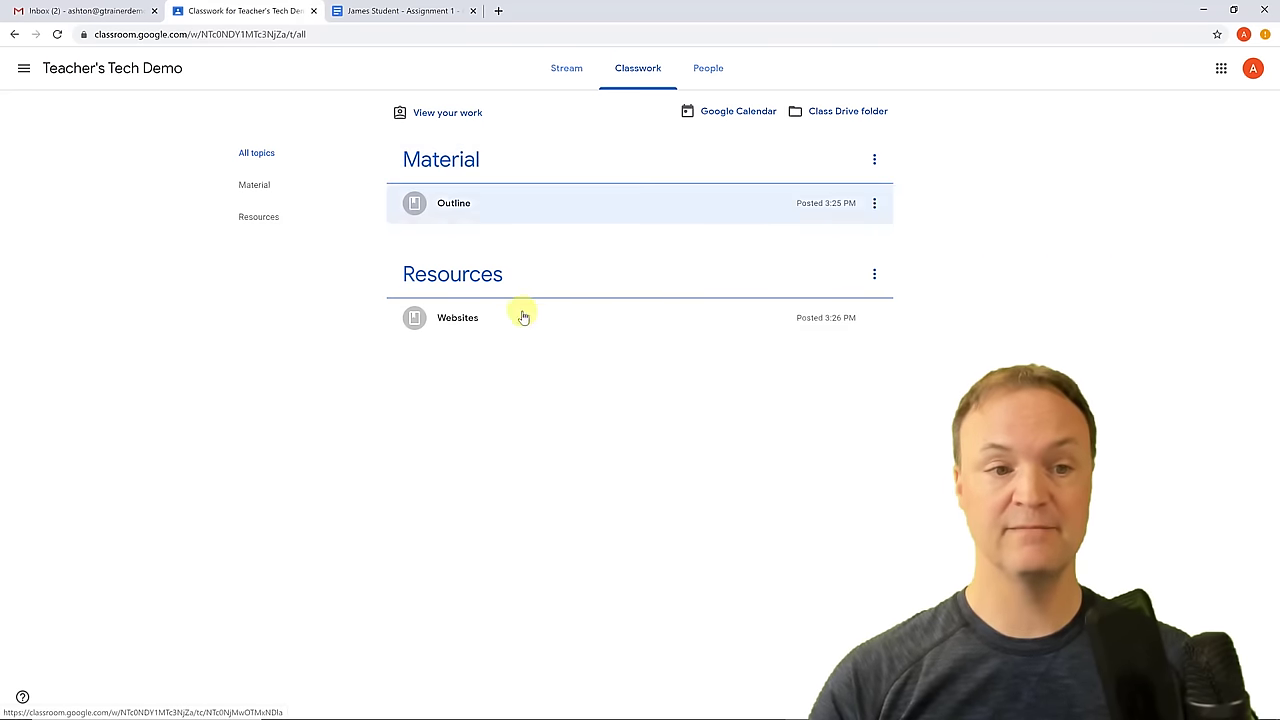
# As a student, open the Resources topic and the Websites post's Tinkercad link.
pyautogui.click(476, 286)
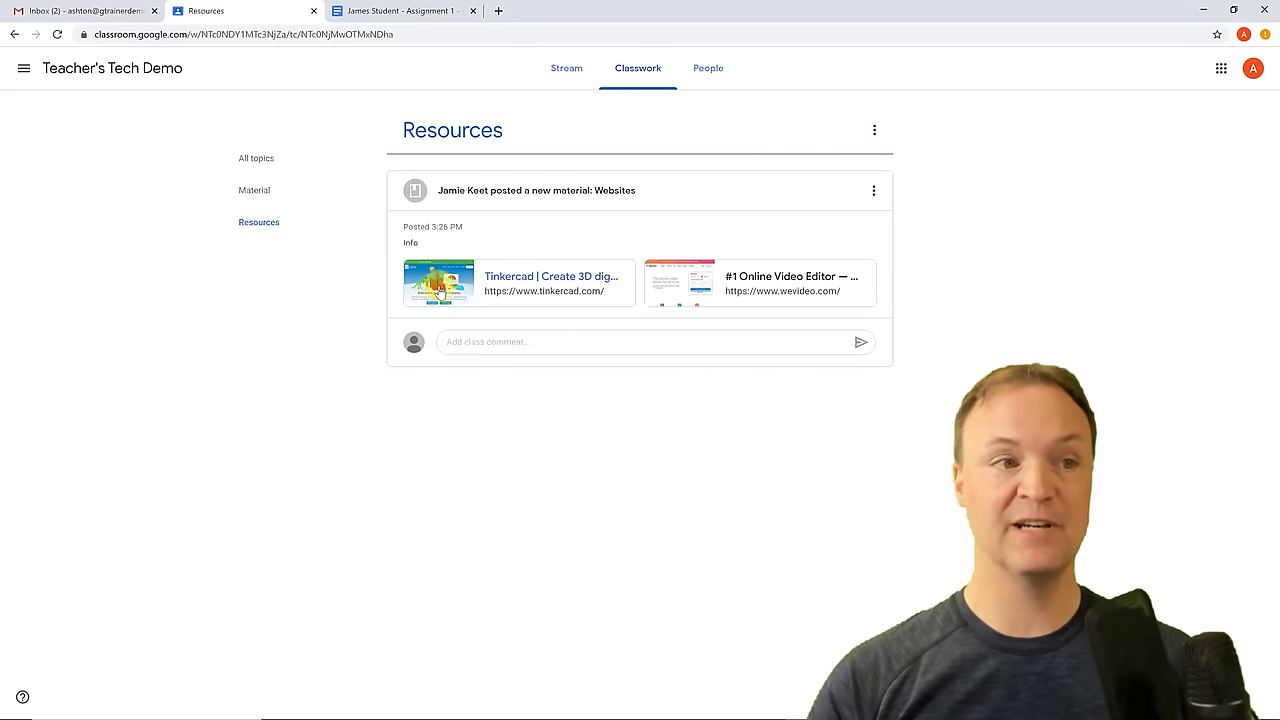
pyautogui.click(438, 290)
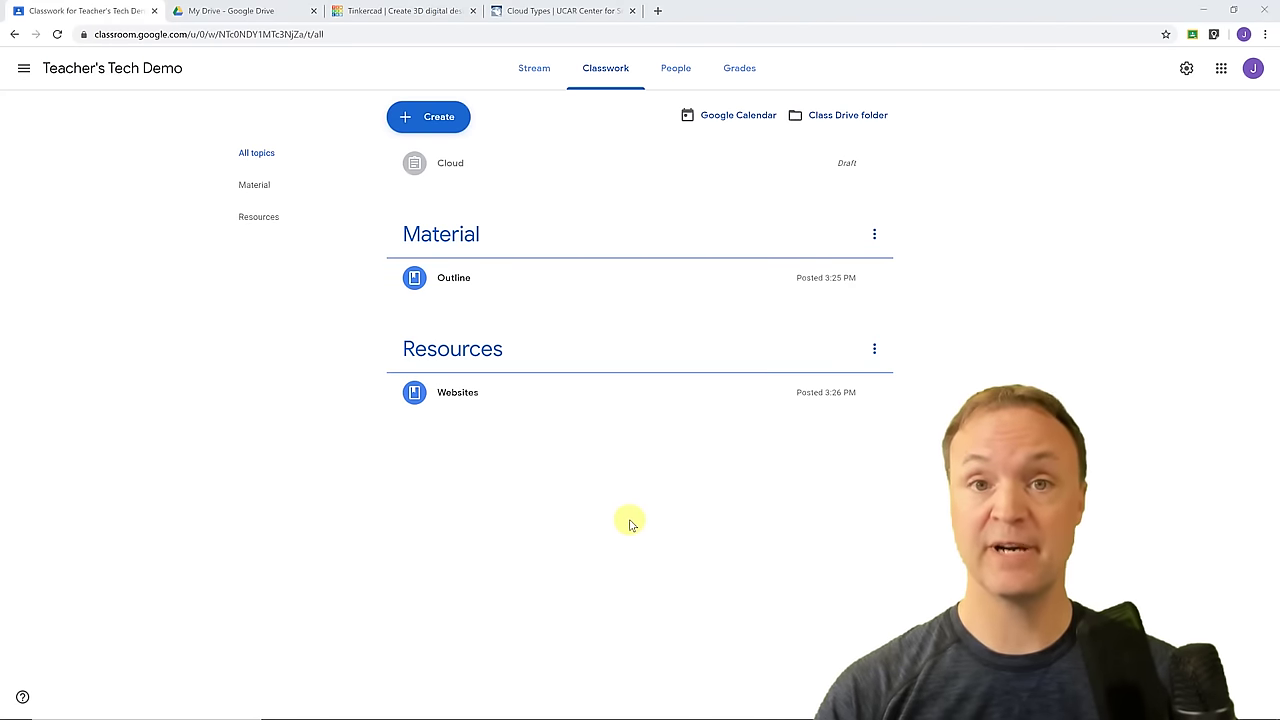
# Show the Create menu's list of classwork types on the teacher's Classwork tab.
pyautogui.click(432, 120)
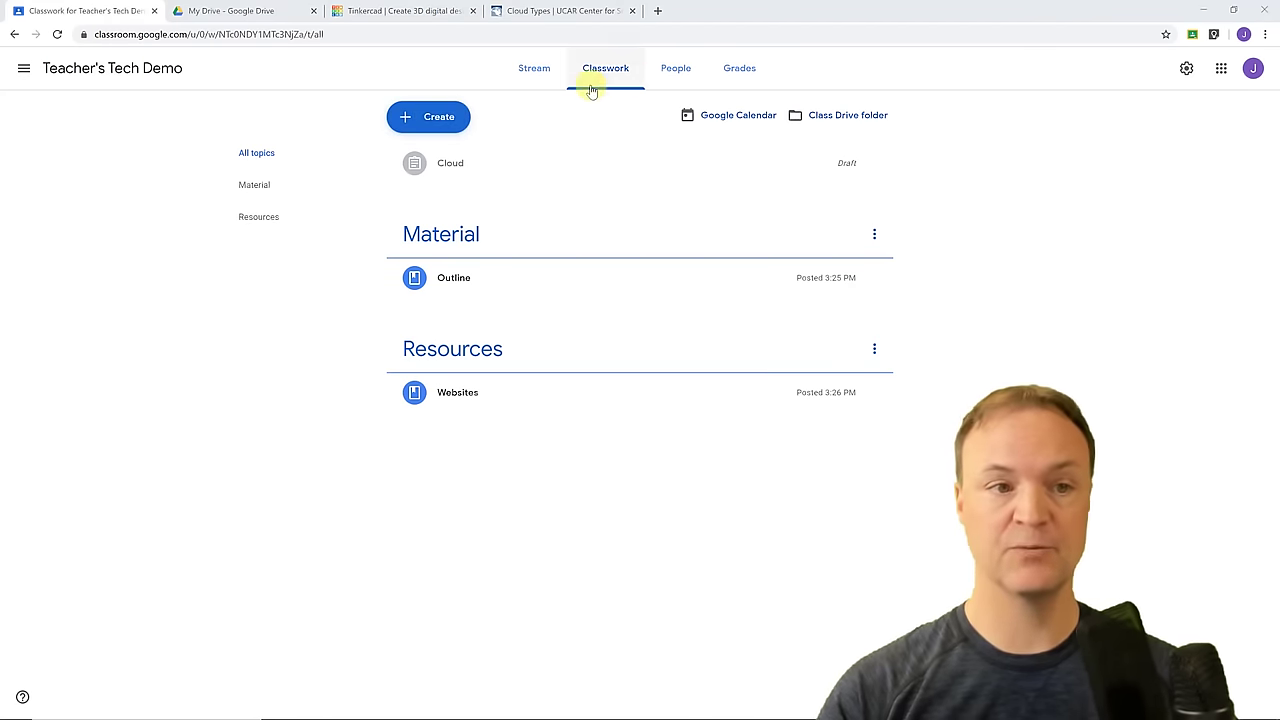
pyautogui.click(433, 121)
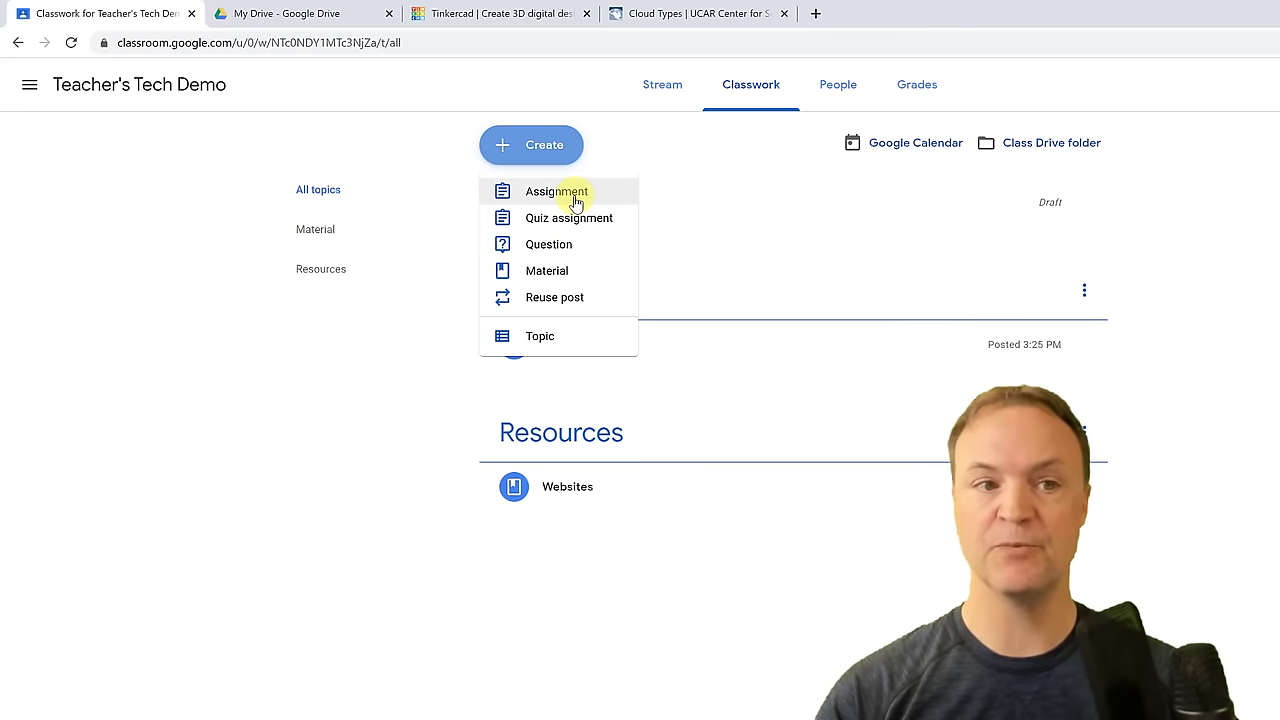
# Create the 'Clouds' assignment with instructions 'Info' and attach the UCAR Cloud Types page link.
pyautogui.click(572, 195)
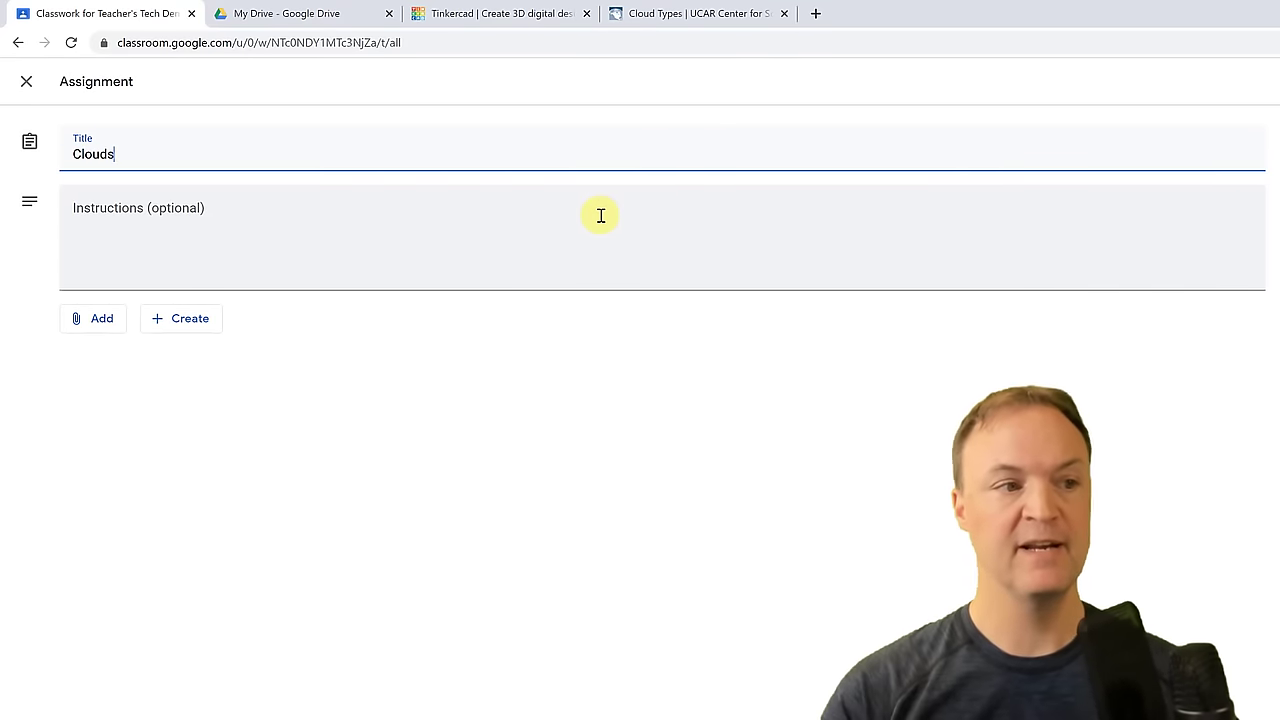
pyautogui.click(412, 236)
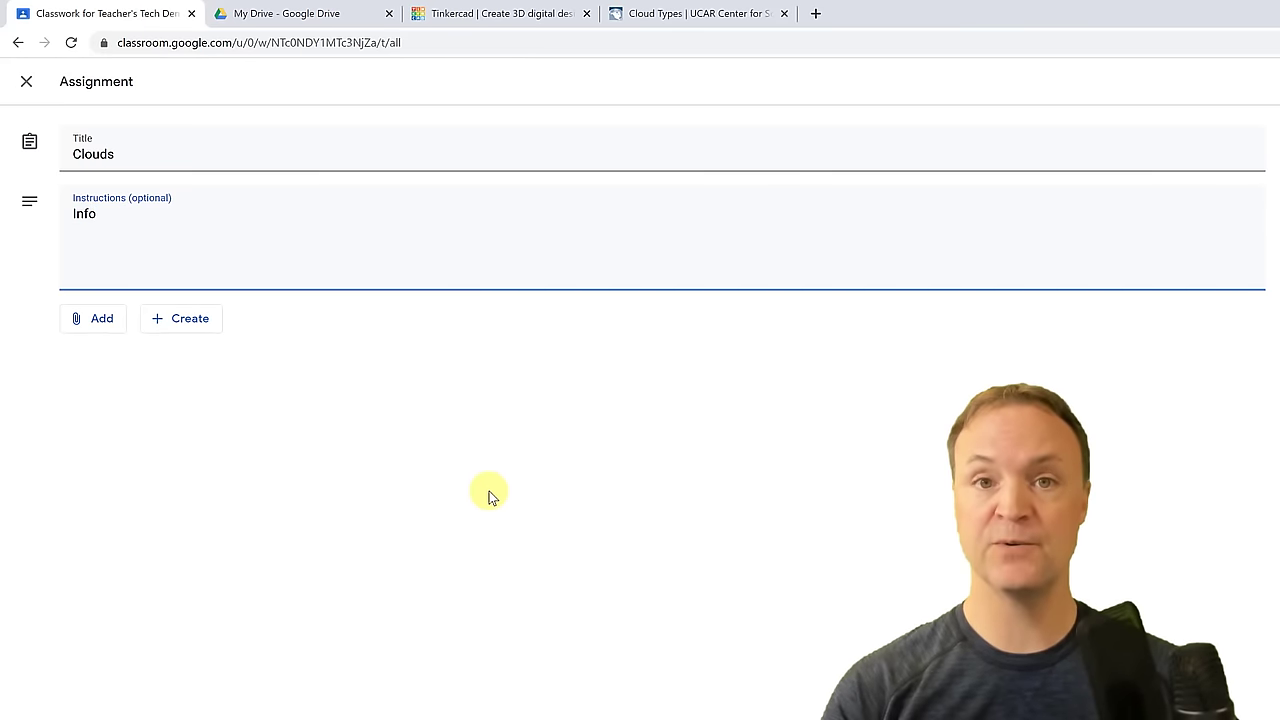
pyautogui.click(113, 328)
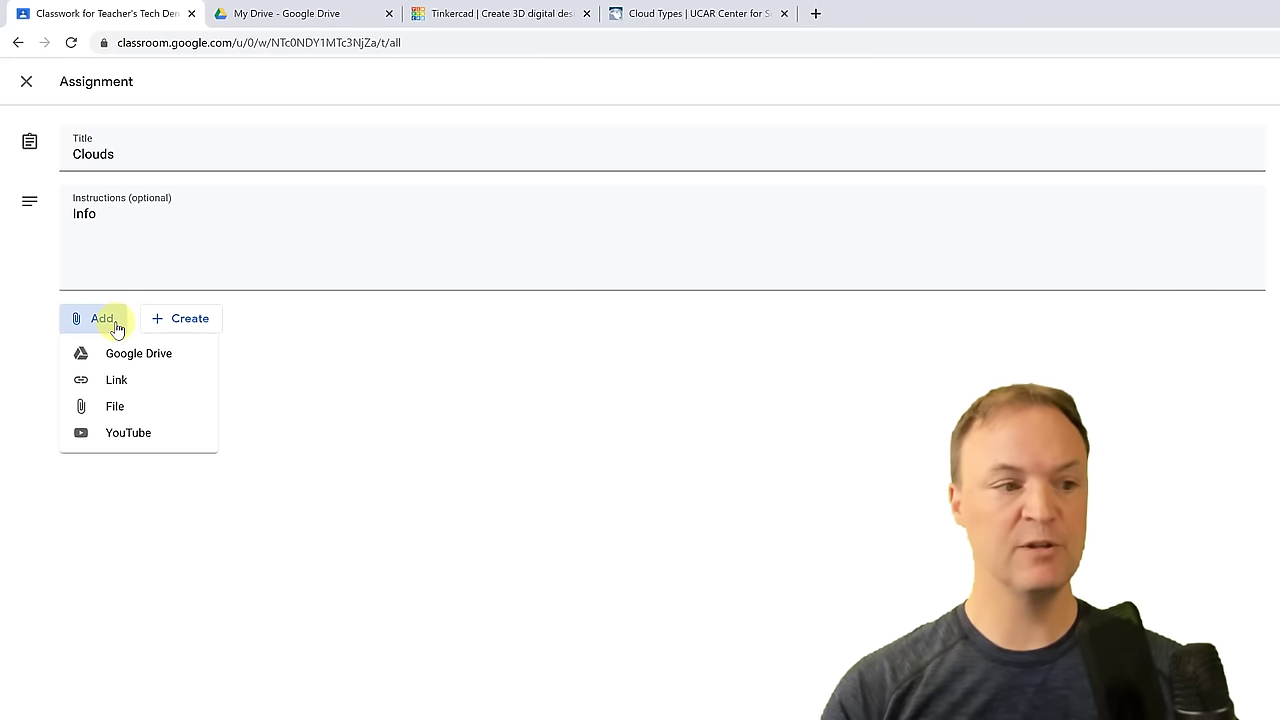
pyautogui.click(134, 380)
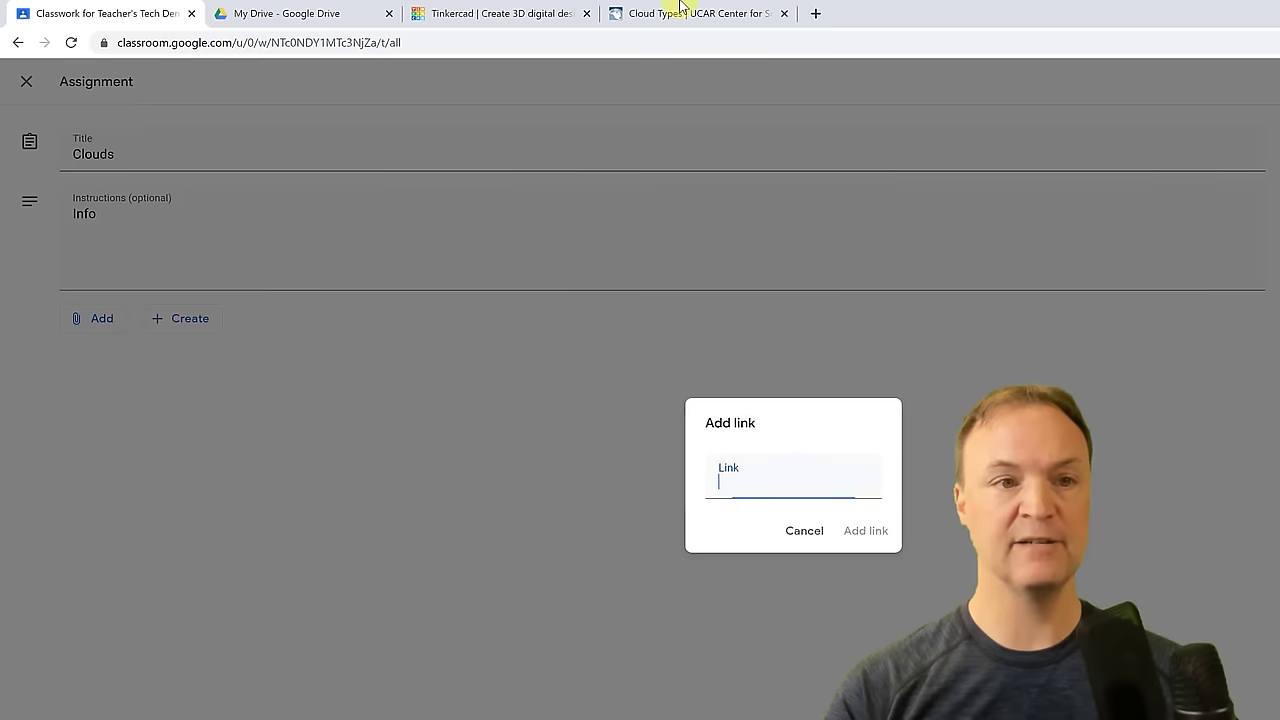
pyautogui.click(658, 15)
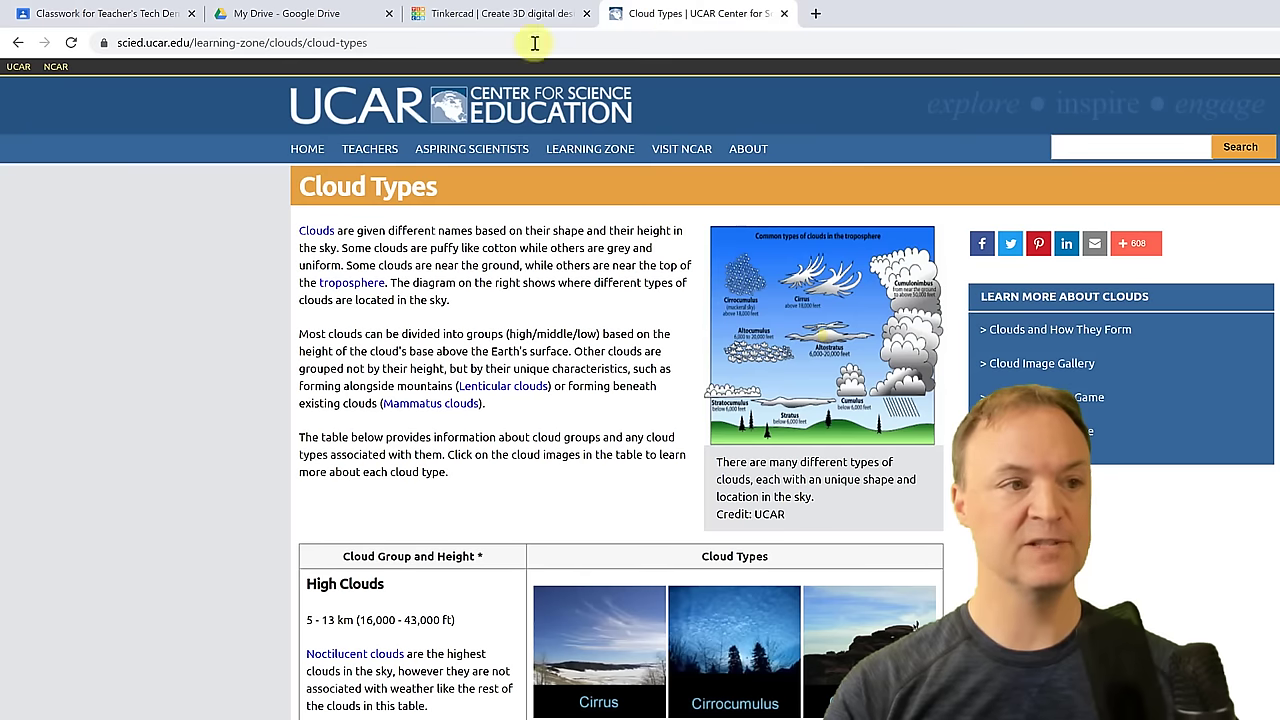
pyautogui.click(221, 44)
pyautogui.hotkey('ctrl', 'c')
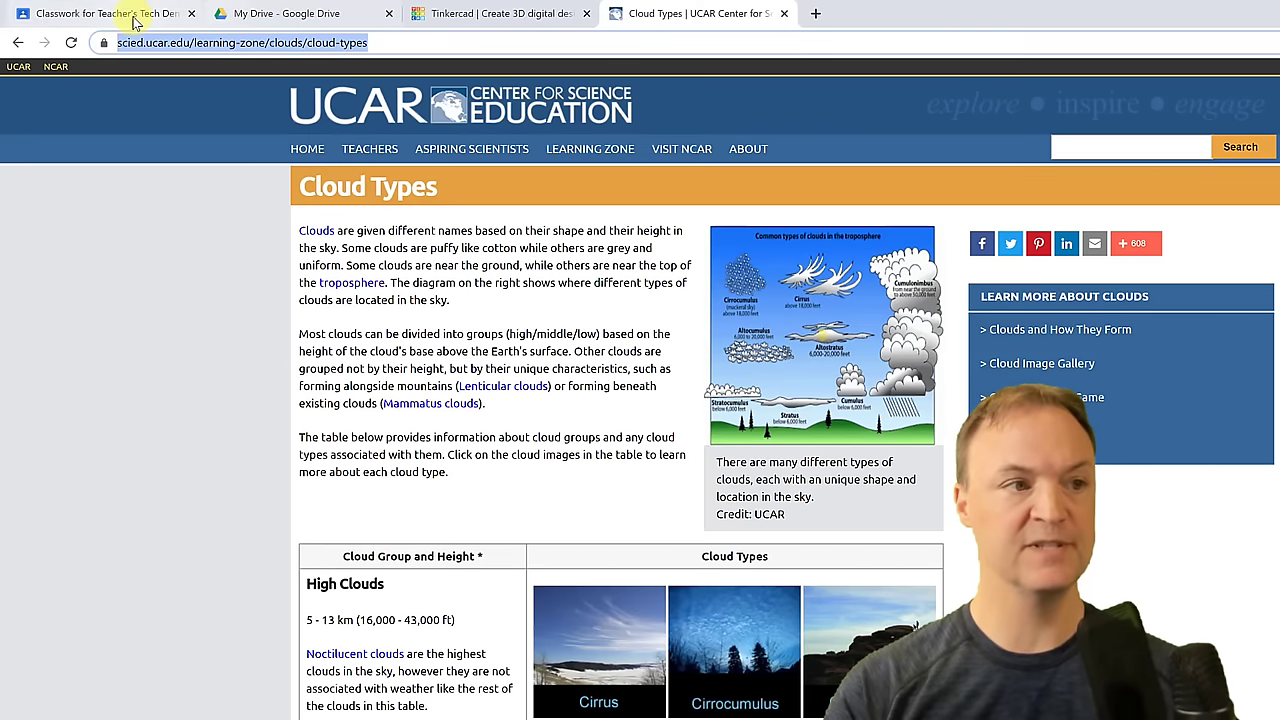
pyautogui.click(100, 14)
pyautogui.hotkey('ctrl', 'v')
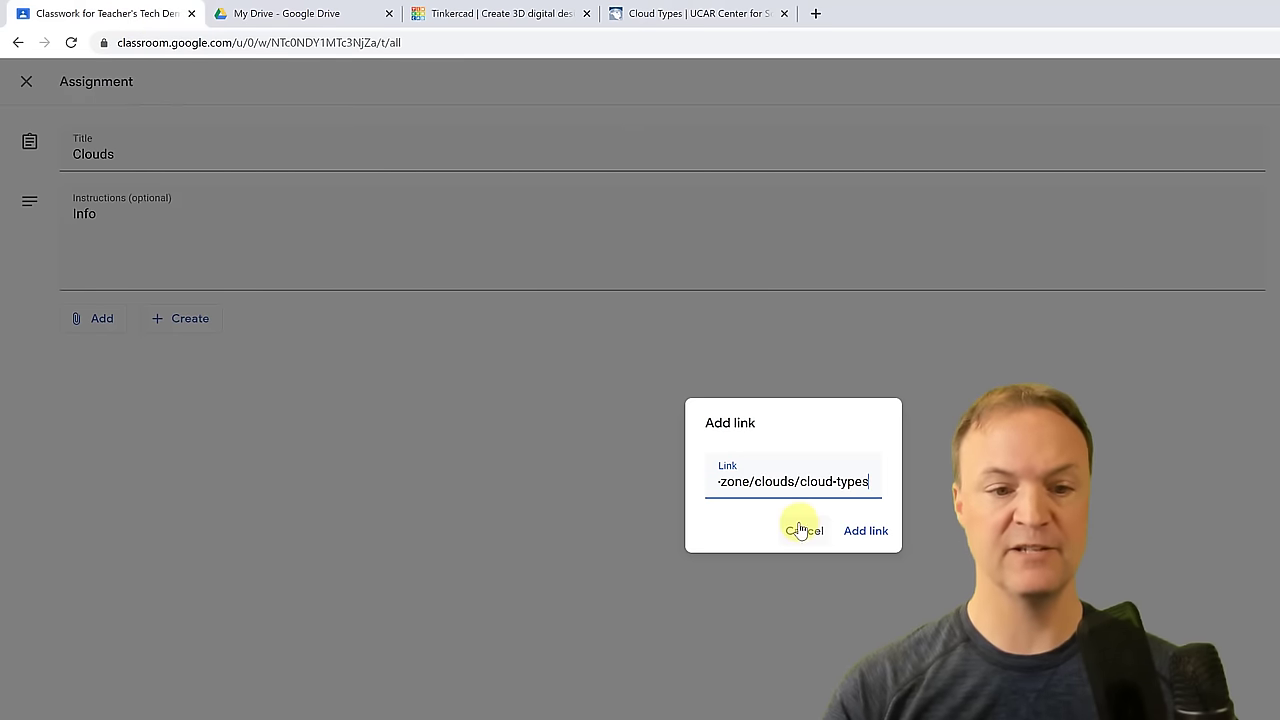
pyautogui.click(857, 531)
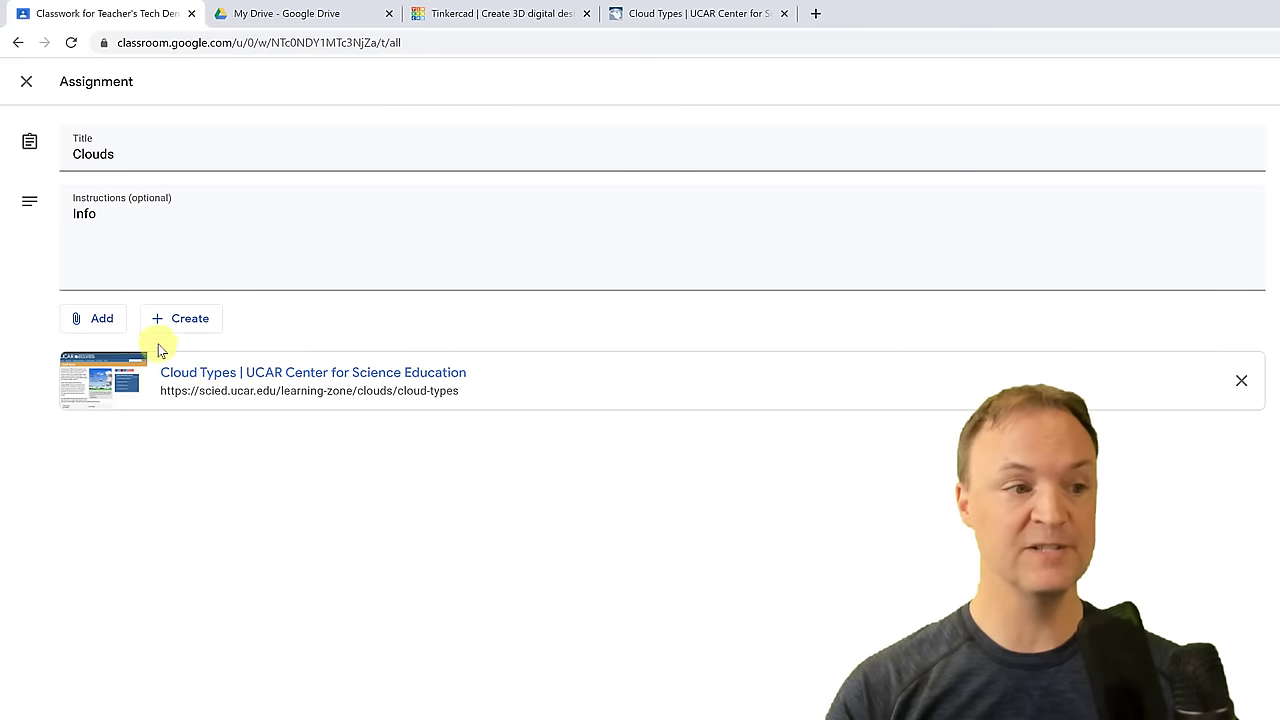
pyautogui.click(104, 318)
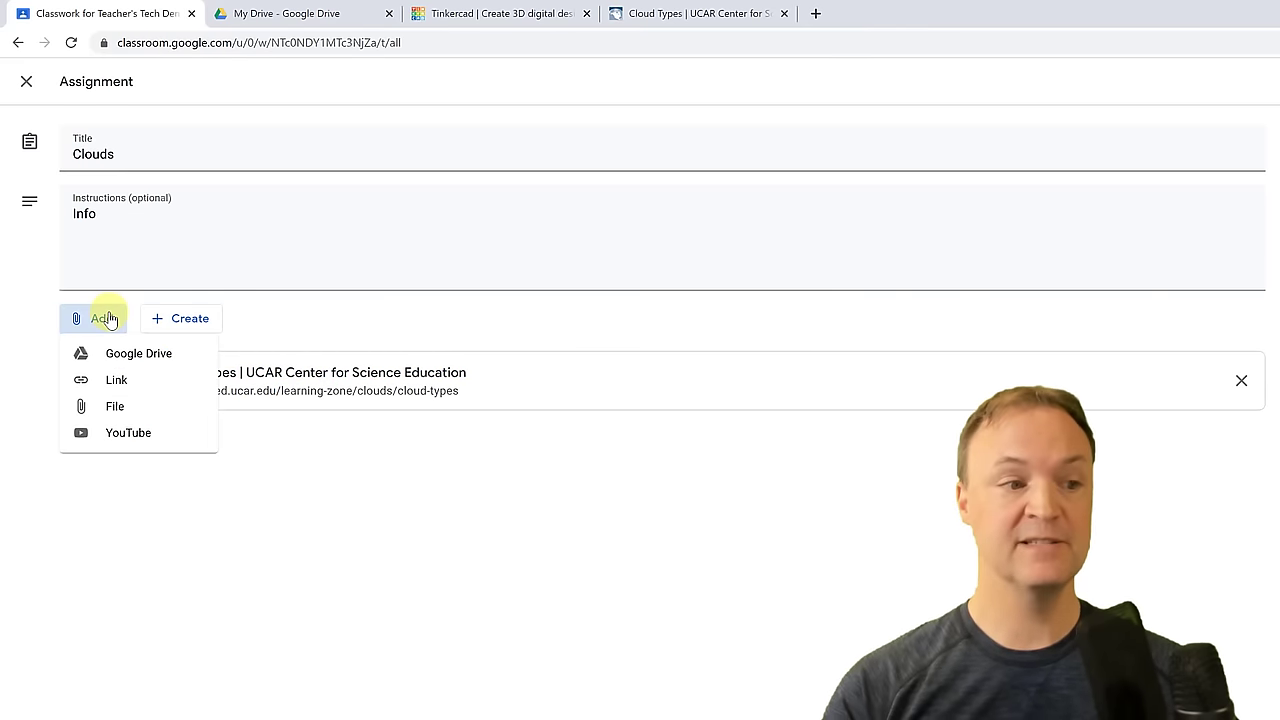
# Attach the Types of Clouds document from Google Drive's Recent files.
pyautogui.click(143, 356)
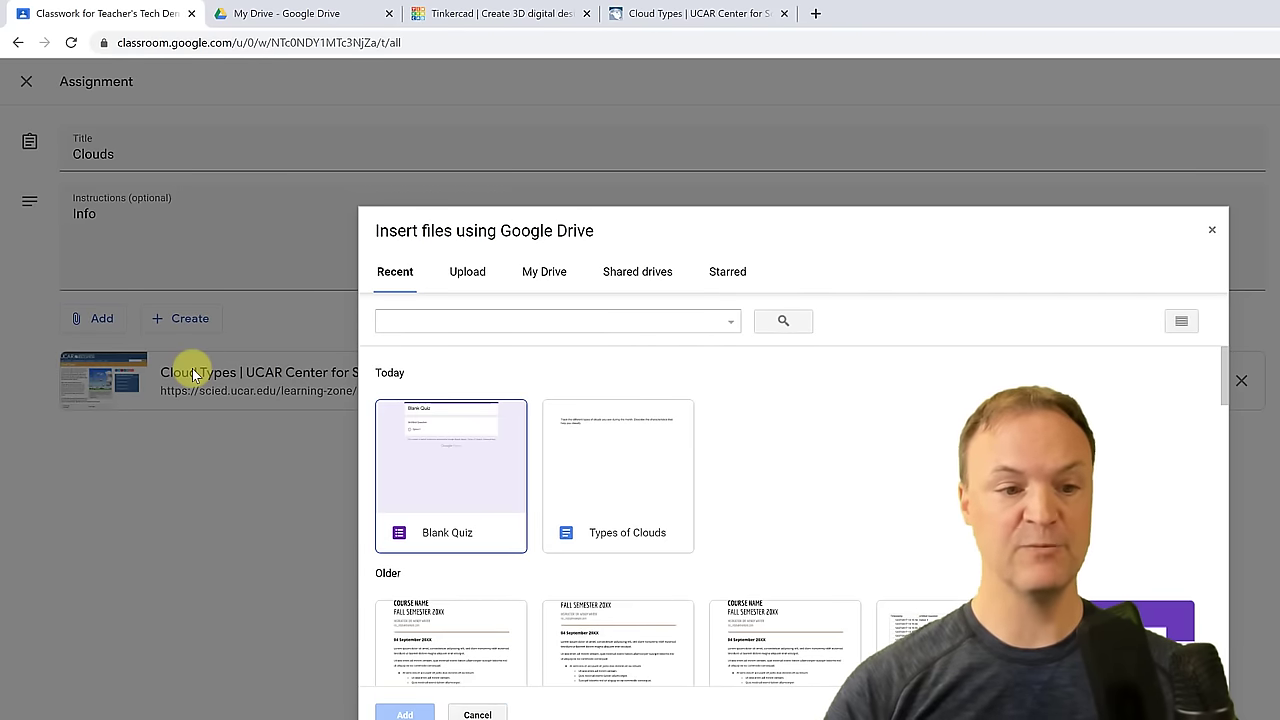
pyautogui.doubleClick(590, 489)
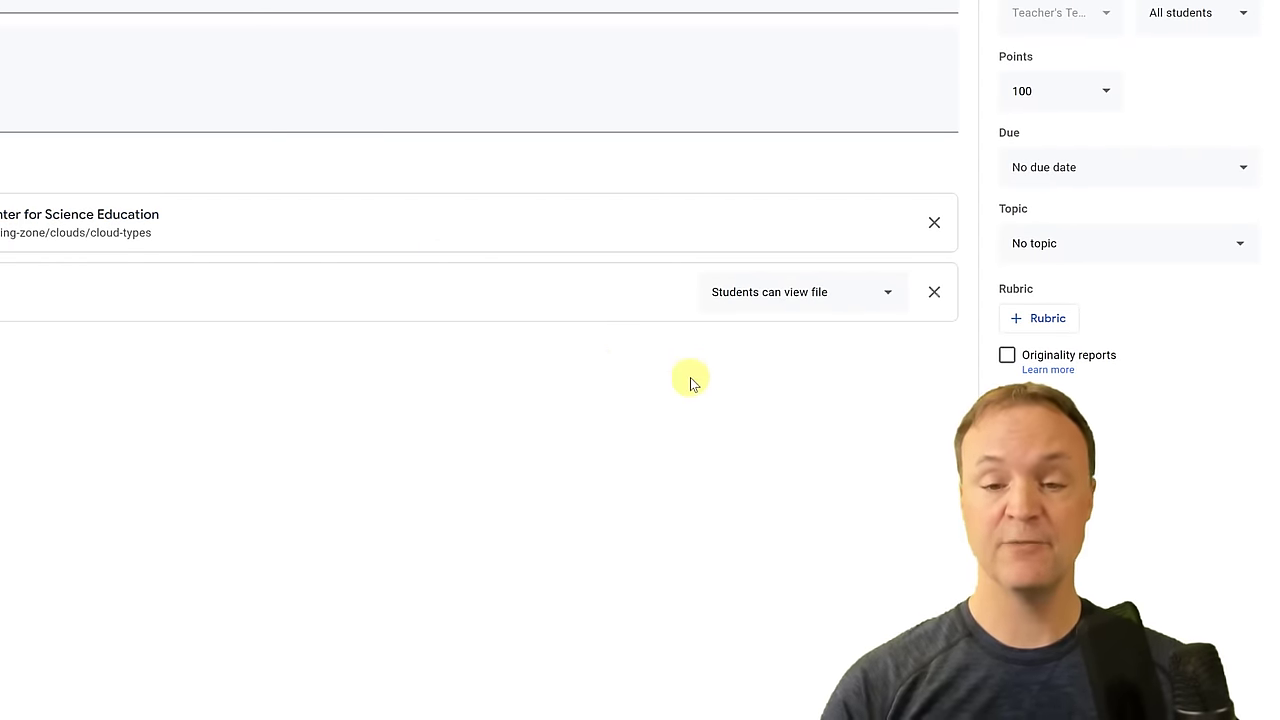
# Change the Drive document's sharing to 'Make a copy for each student'.
pyautogui.click(888, 296)
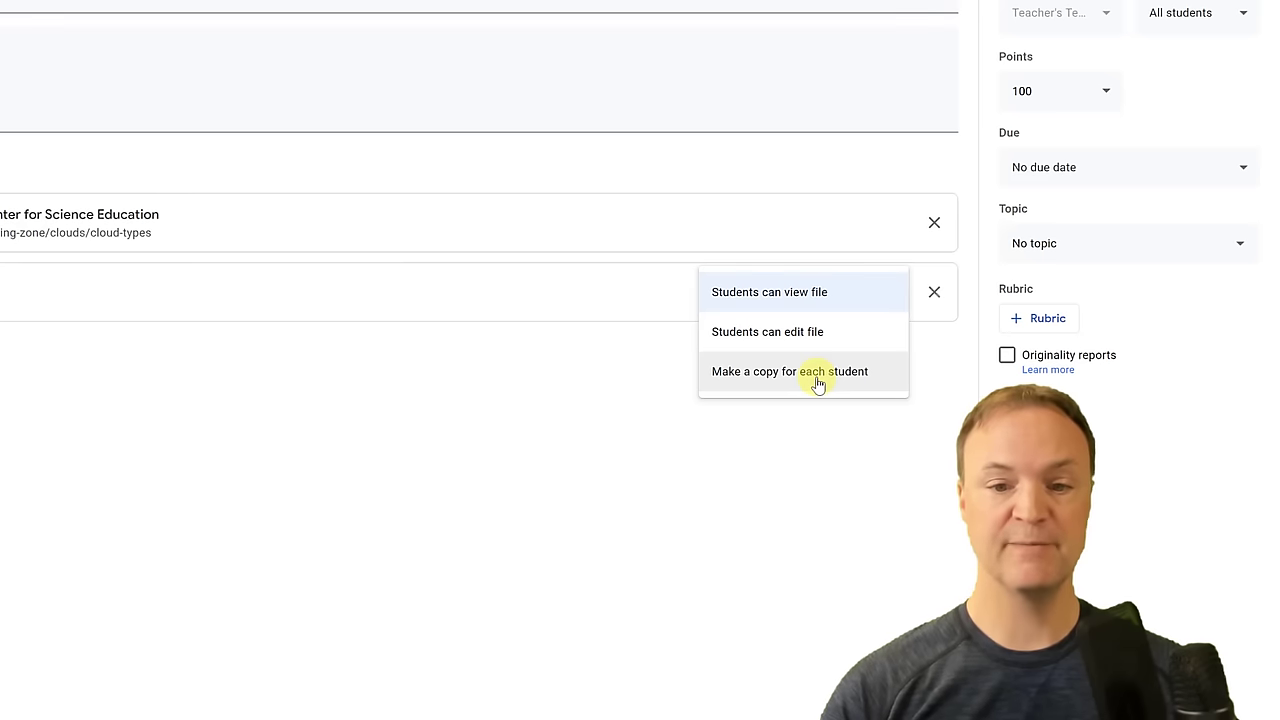
pyautogui.click(818, 376)
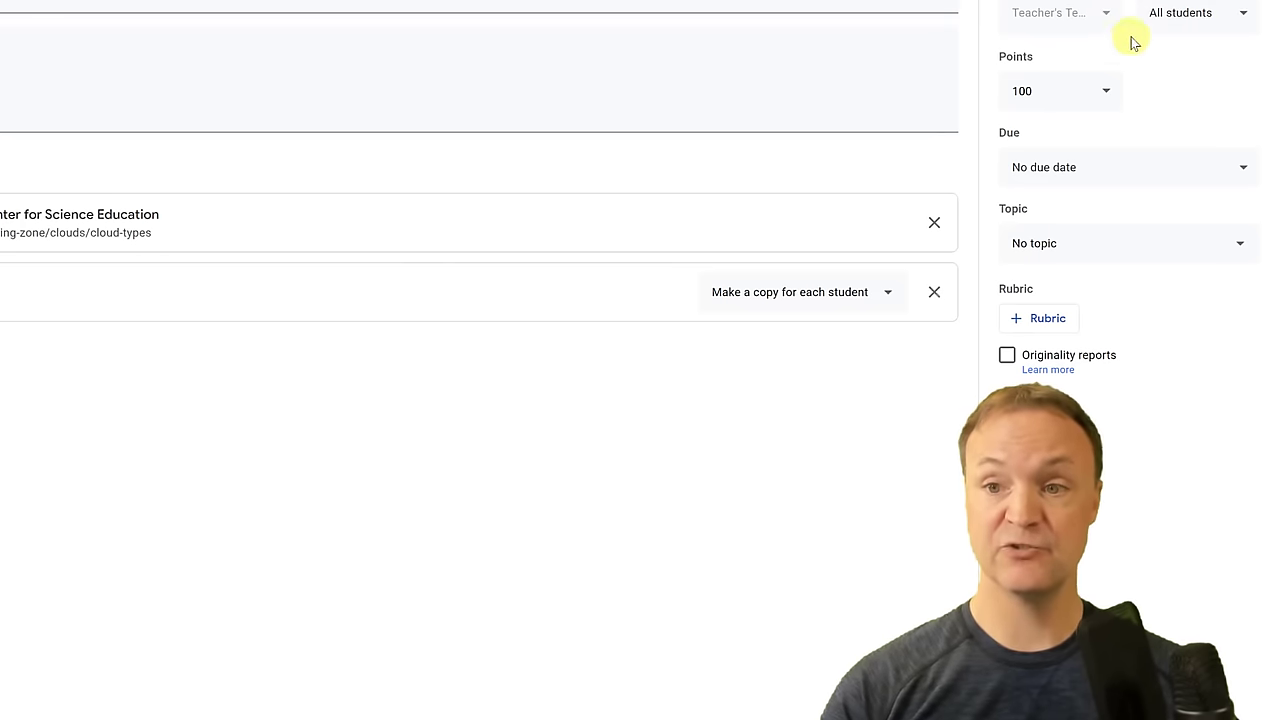
# Keep the assignment for all students at 100 points and set the due date to Mar 31.
pyautogui.click(1245, 18)
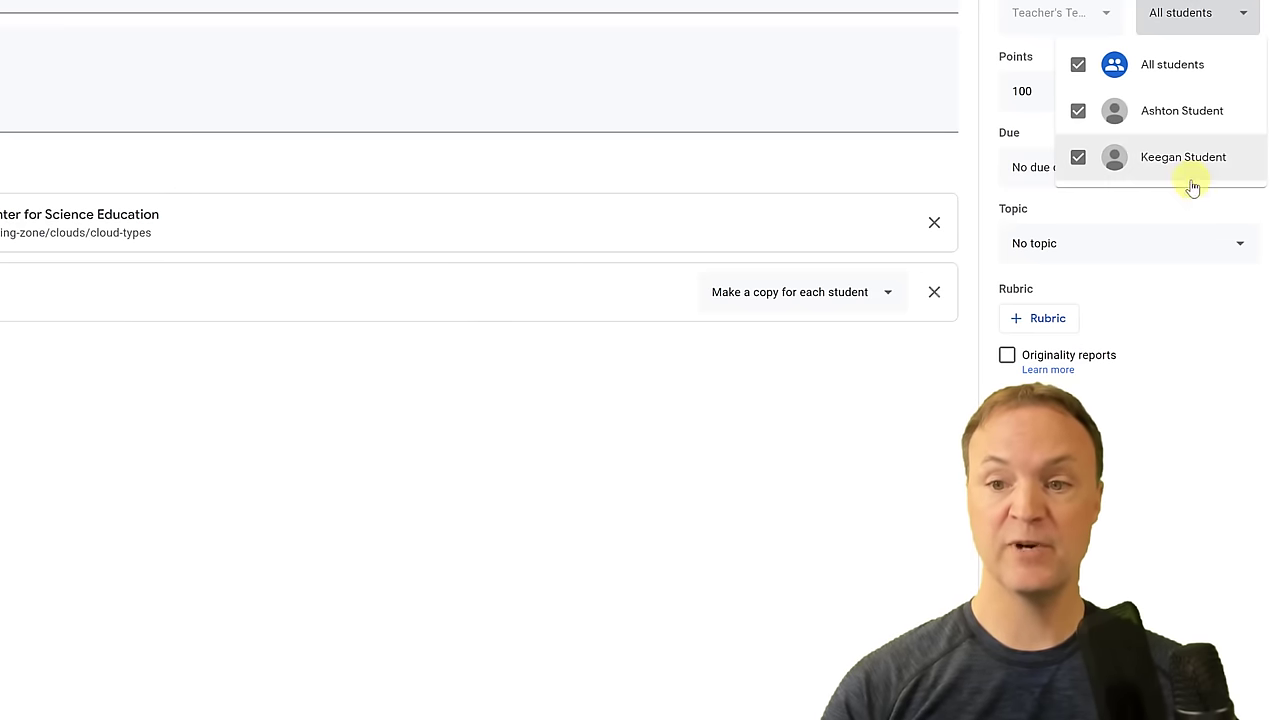
pyautogui.click(1147, 206)
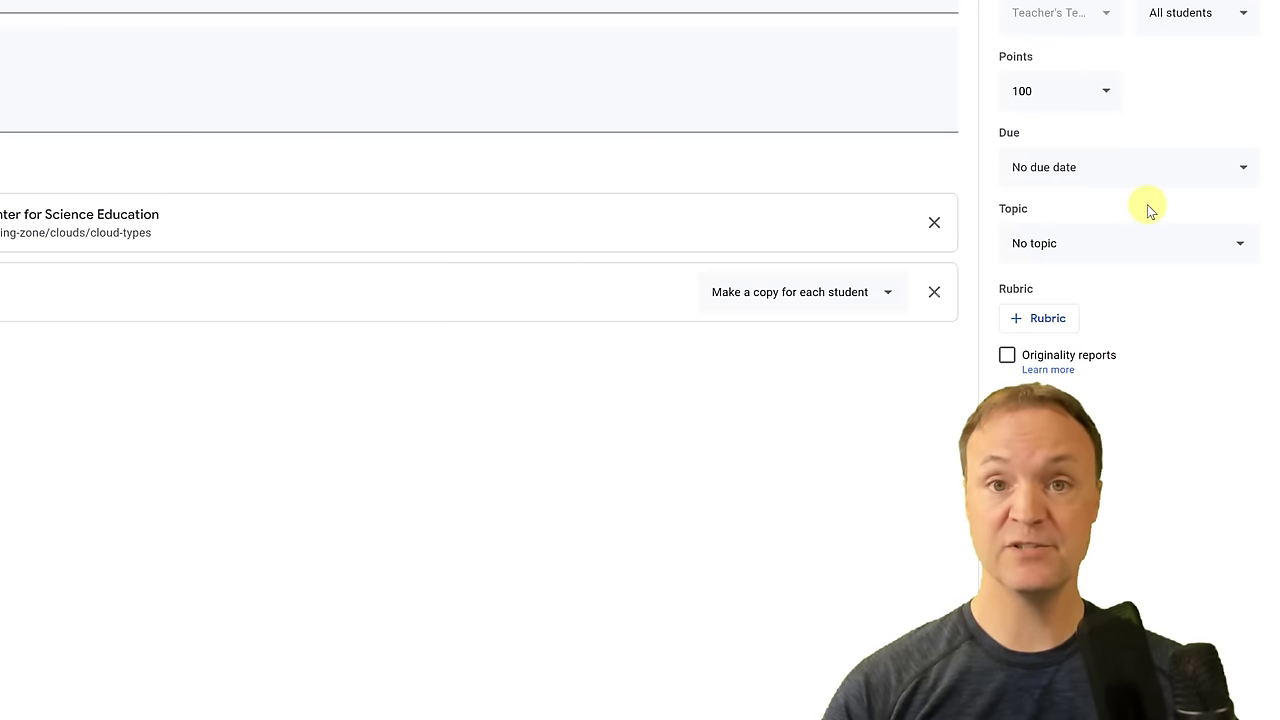
pyautogui.click(1108, 90)
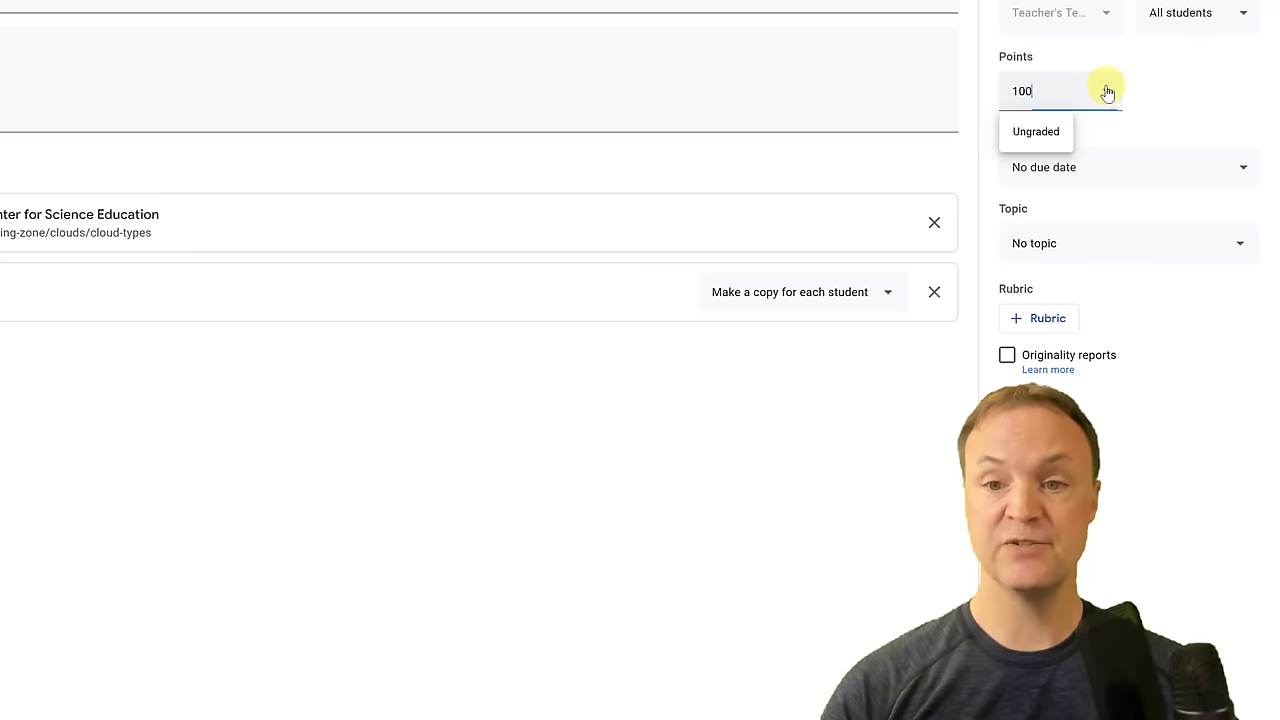
pyautogui.click(1166, 88)
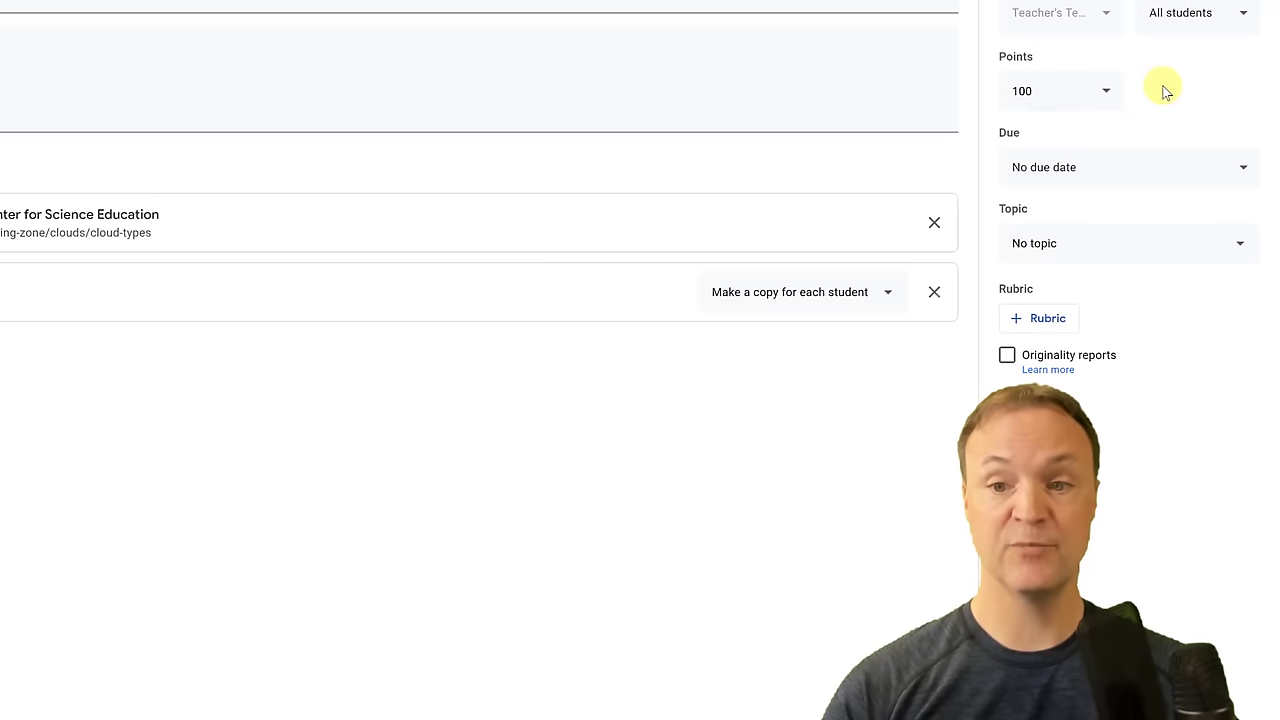
pyautogui.click(1114, 172)
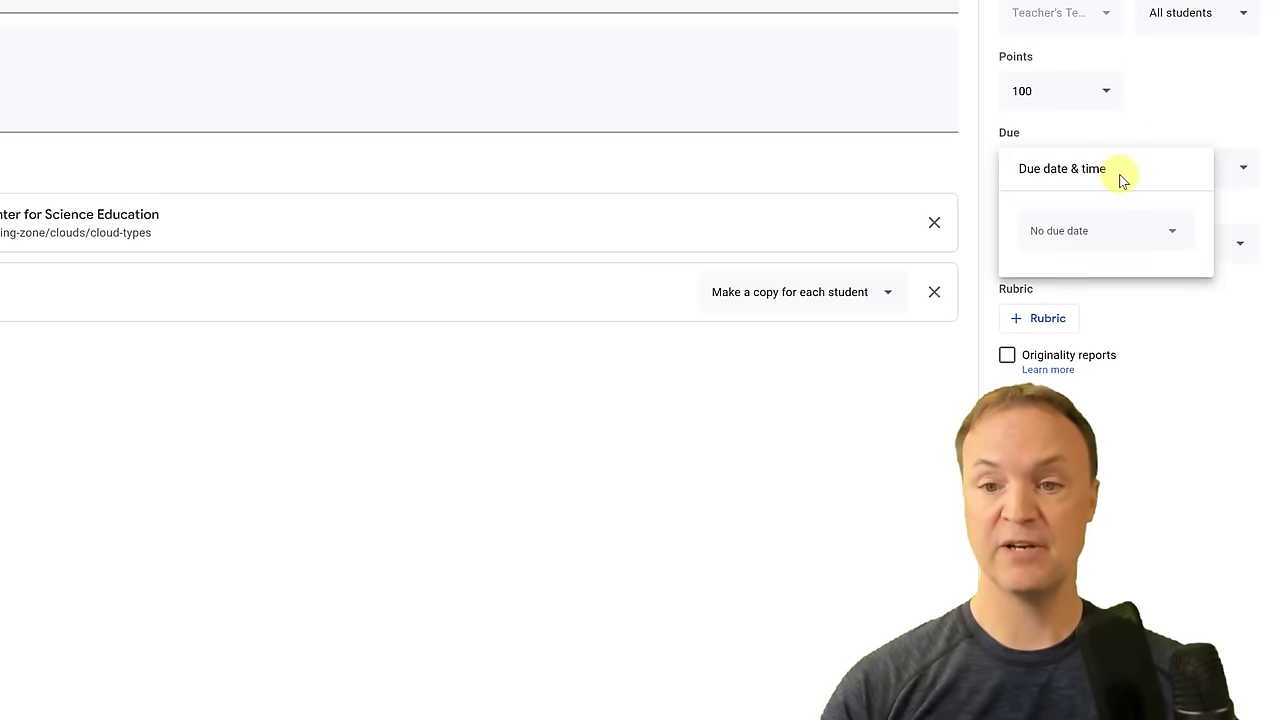
pyautogui.click(1172, 240)
pyautogui.click(1088, 410)
pyautogui.click(1131, 468)
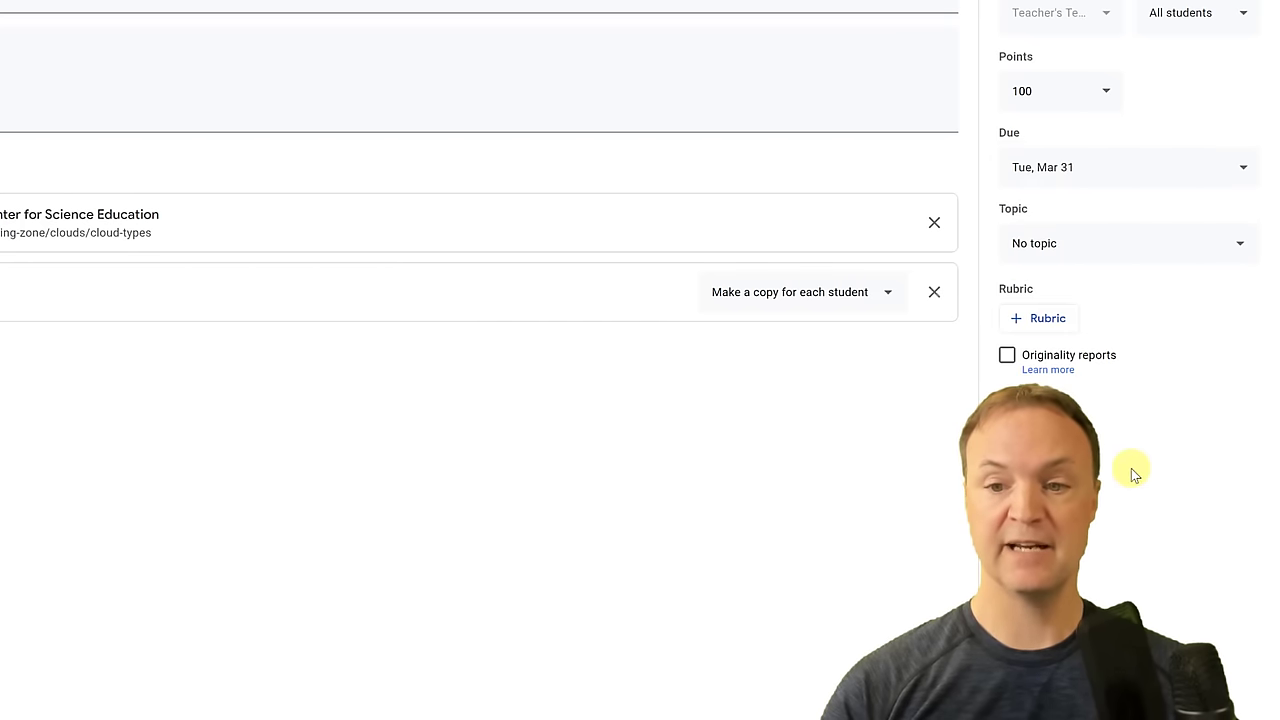
# Create a new topic 'Science' for the Clouds assignment.
pyautogui.click(1107, 253)
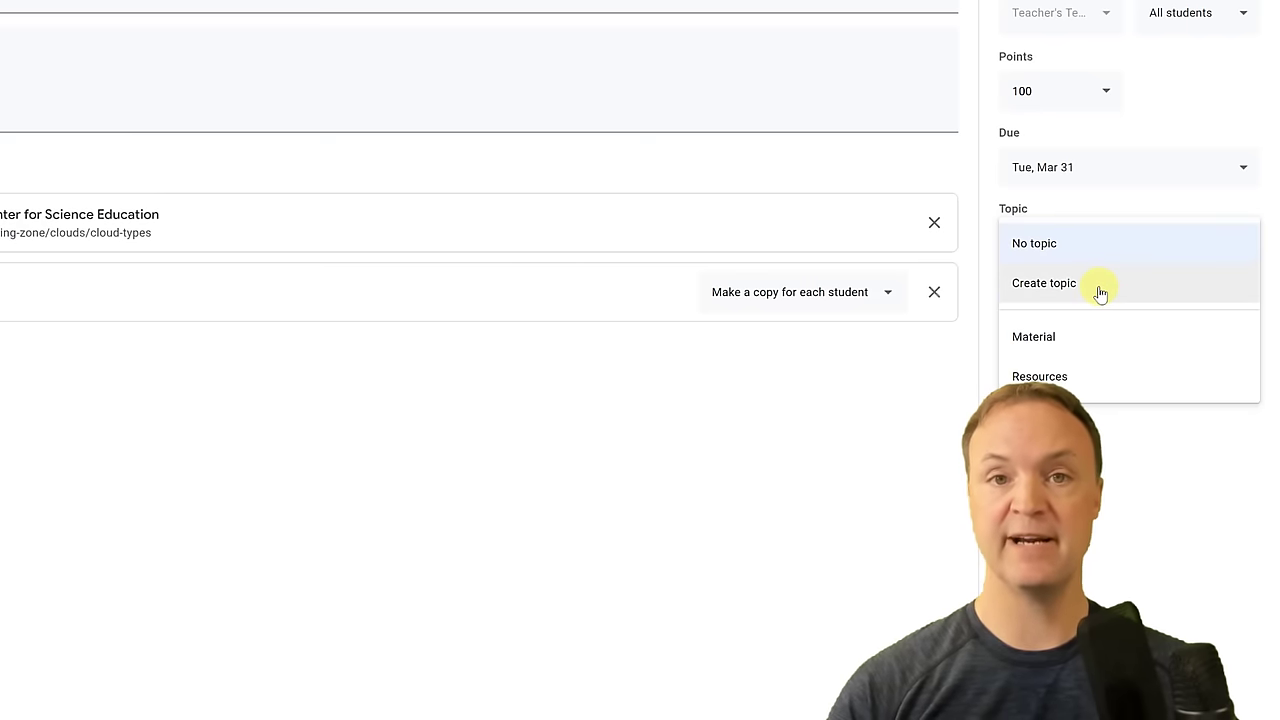
pyautogui.click(1103, 293)
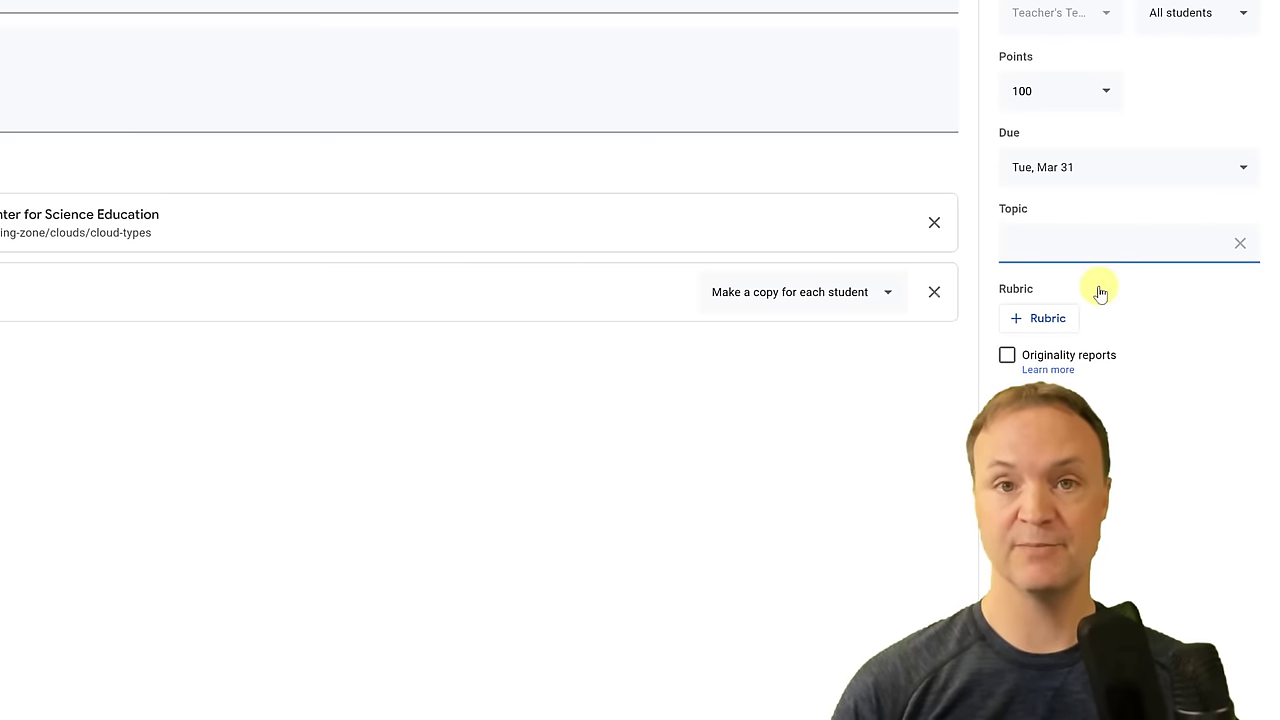
pyautogui.write('Sci')
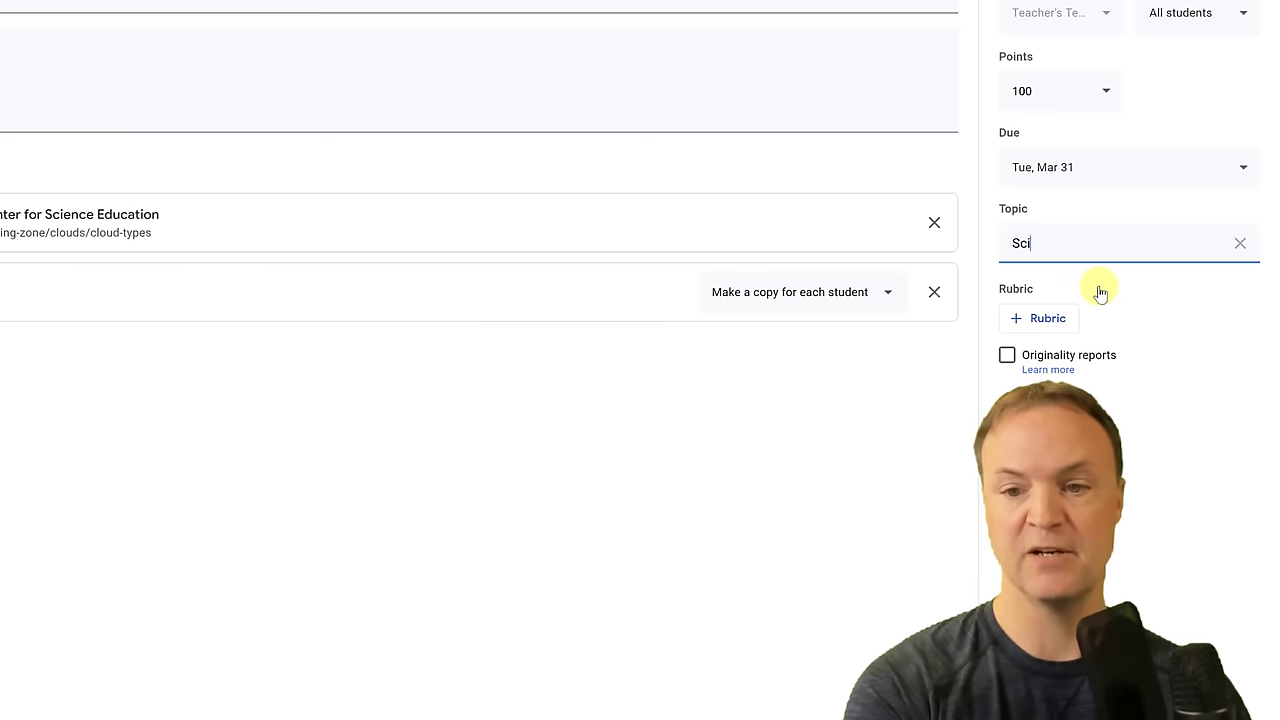
pyautogui.write('ence')
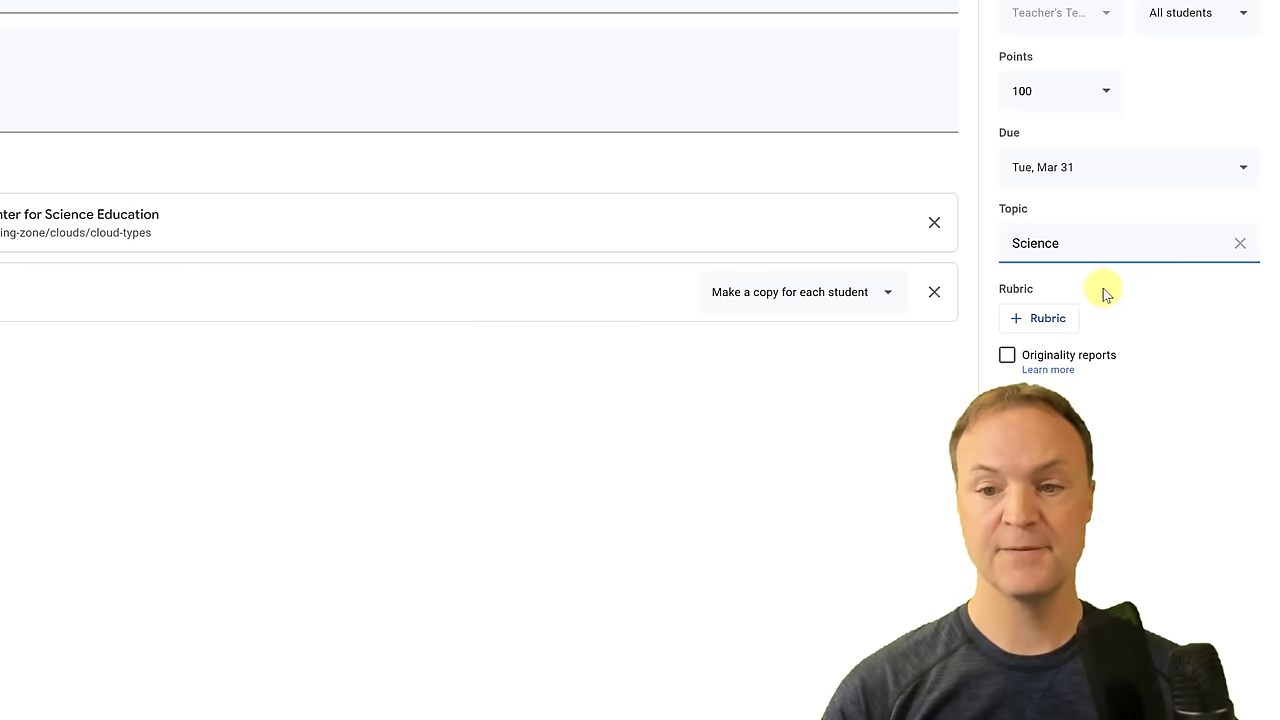
pyautogui.click(1156, 290)
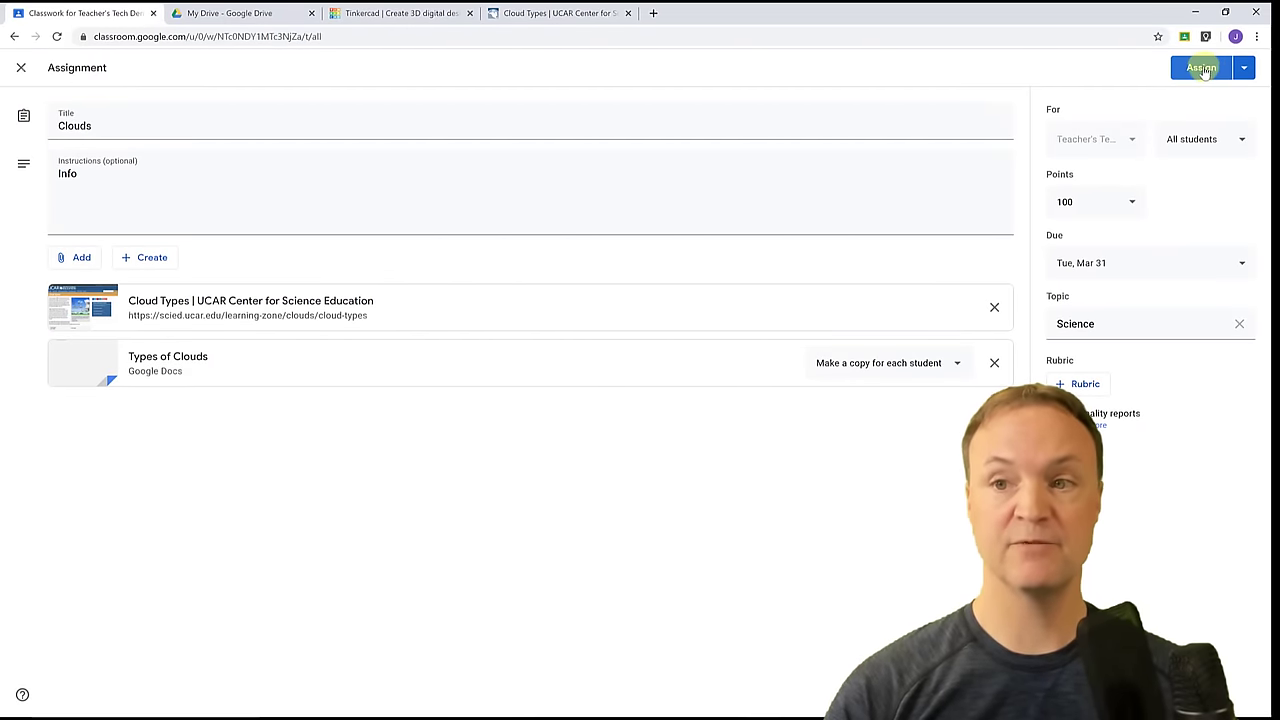
# Assign the Clouds assignment so it is published to the class under Science.
pyautogui.click(1243, 67)
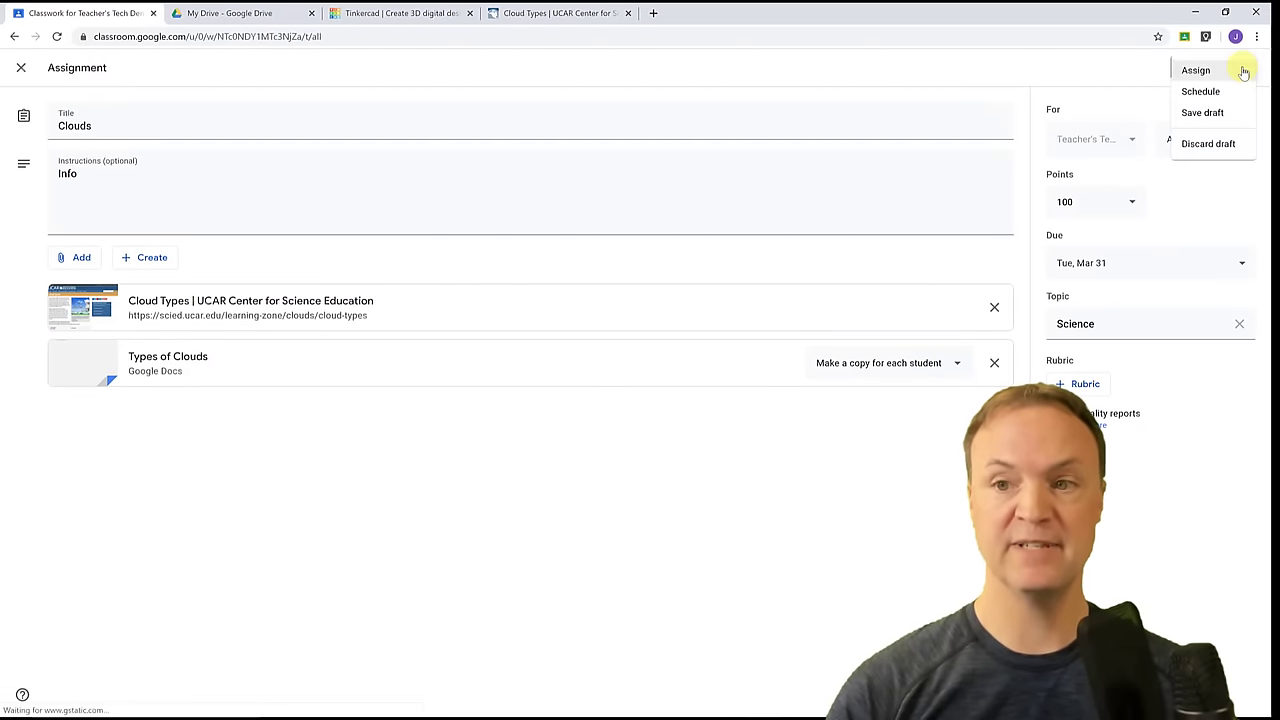
pyautogui.click(1152, 70)
pyautogui.click(1194, 64)
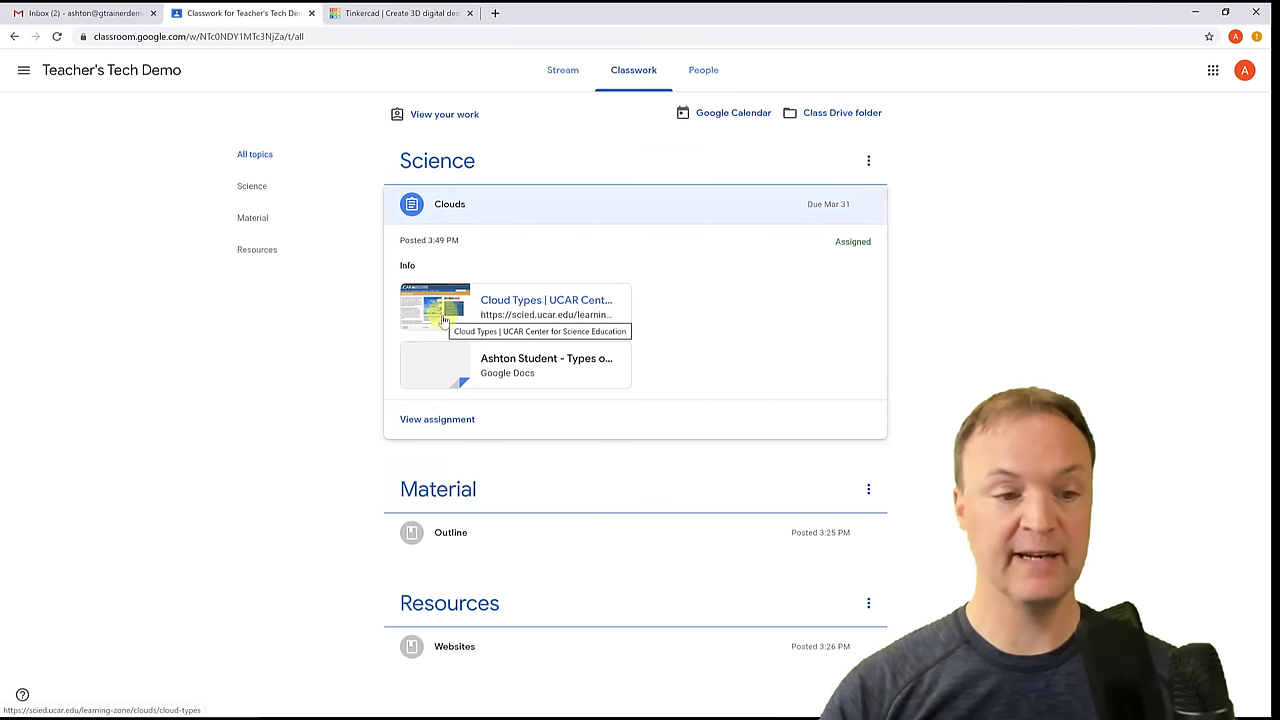
# As the student, view Clouds, dismiss the tip, and open the personal Types of Clouds document.
pyautogui.click(437, 419)
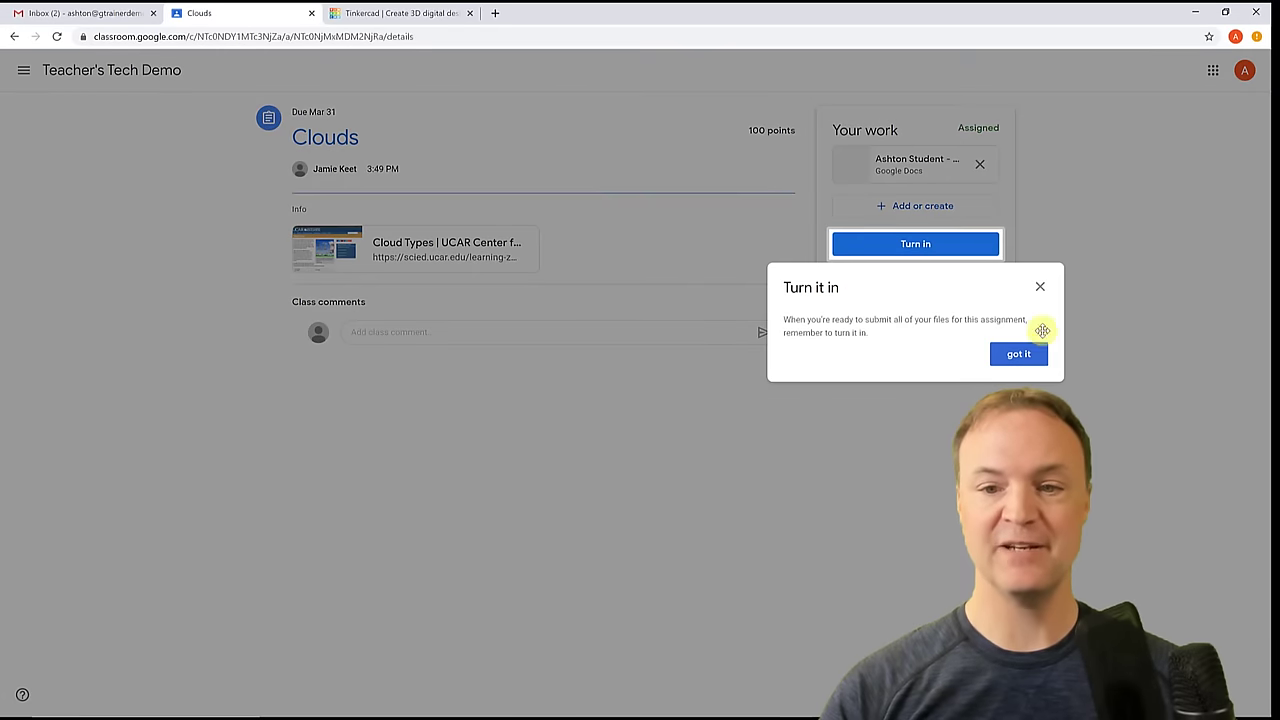
pyautogui.click(1025, 354)
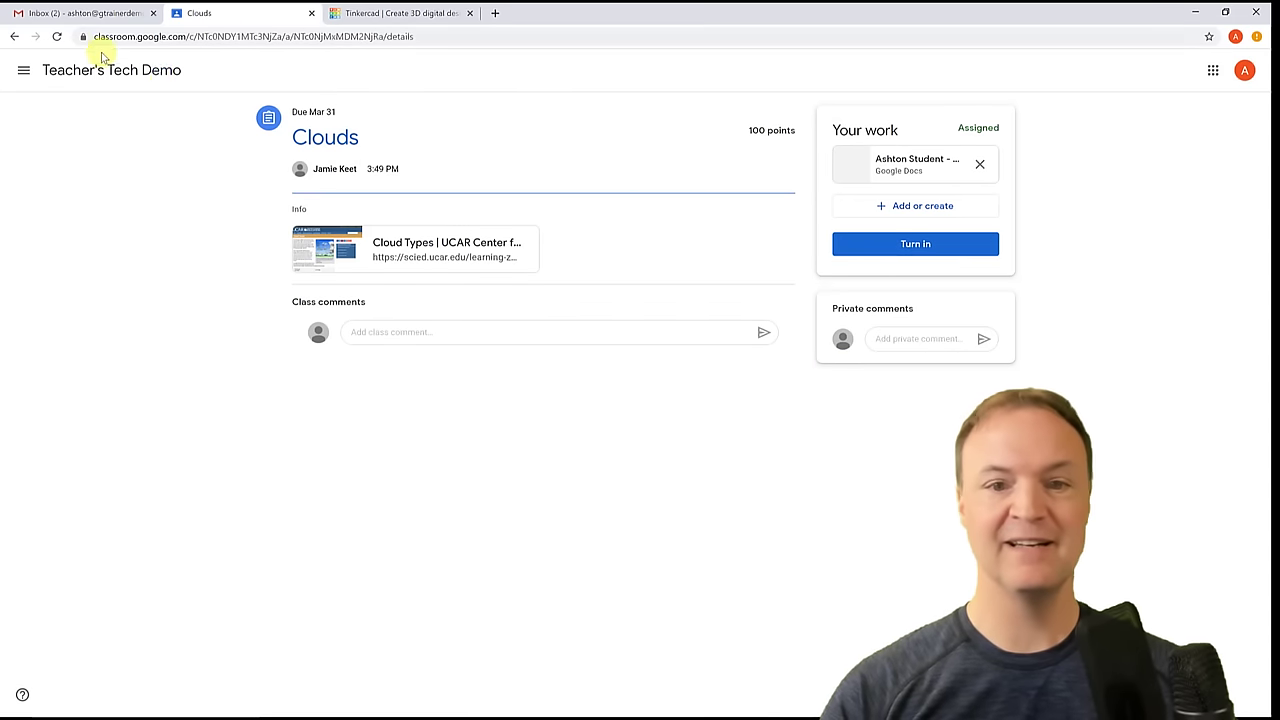
pyautogui.click(14, 36)
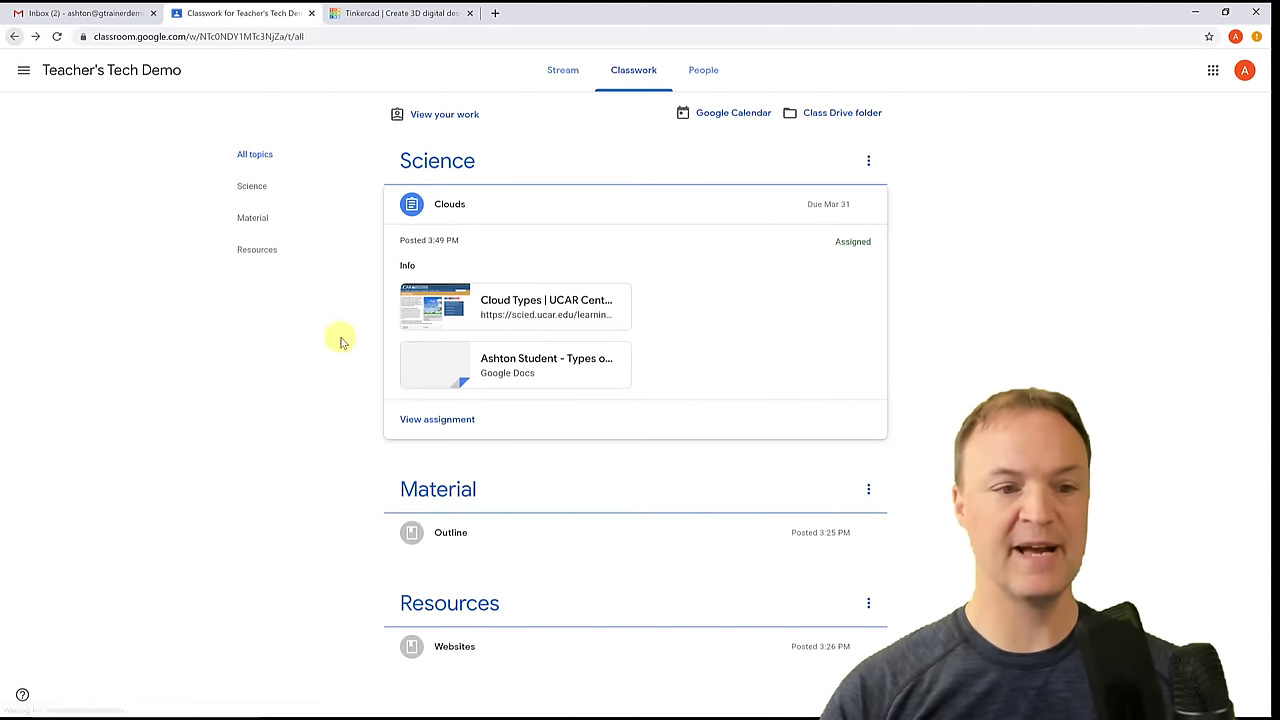
pyautogui.click(418, 370)
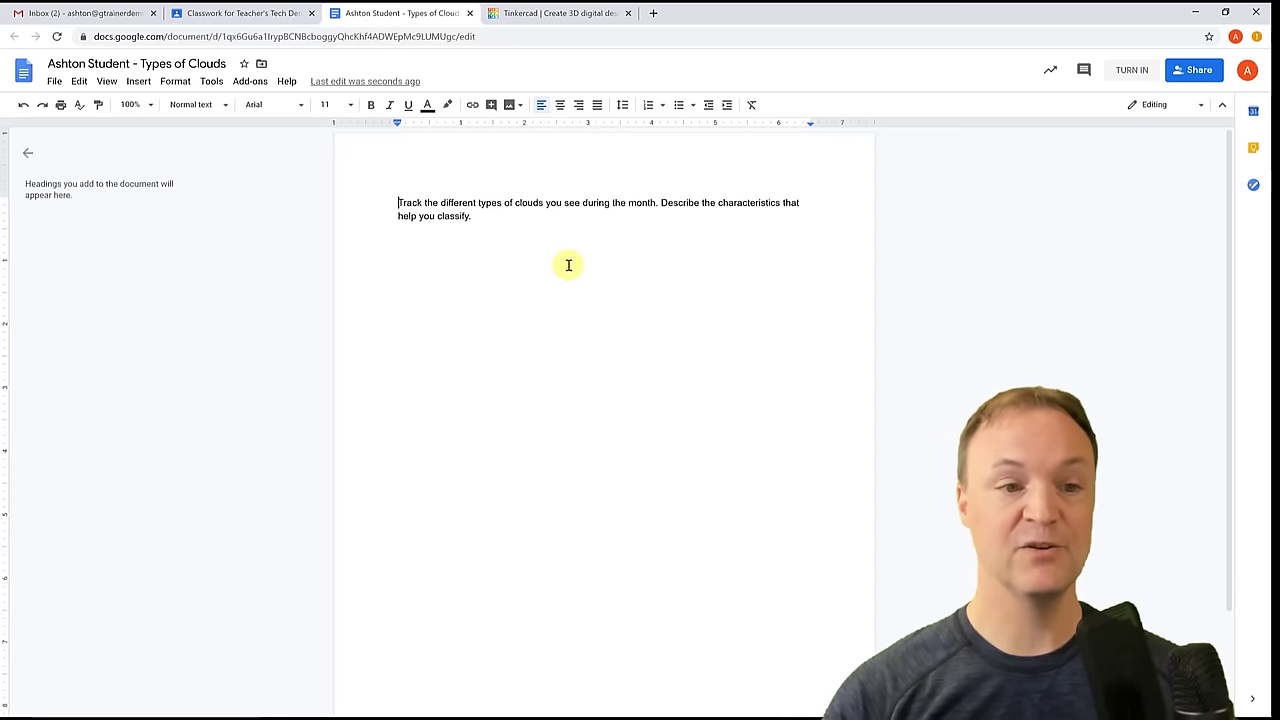
# Type 'Clouds' on a new line below the instructions and start turning in the document.
pyautogui.click(526, 224)
pyautogui.press('Return')
pyautogui.press('Return')
pyautogui.write('Clouds')
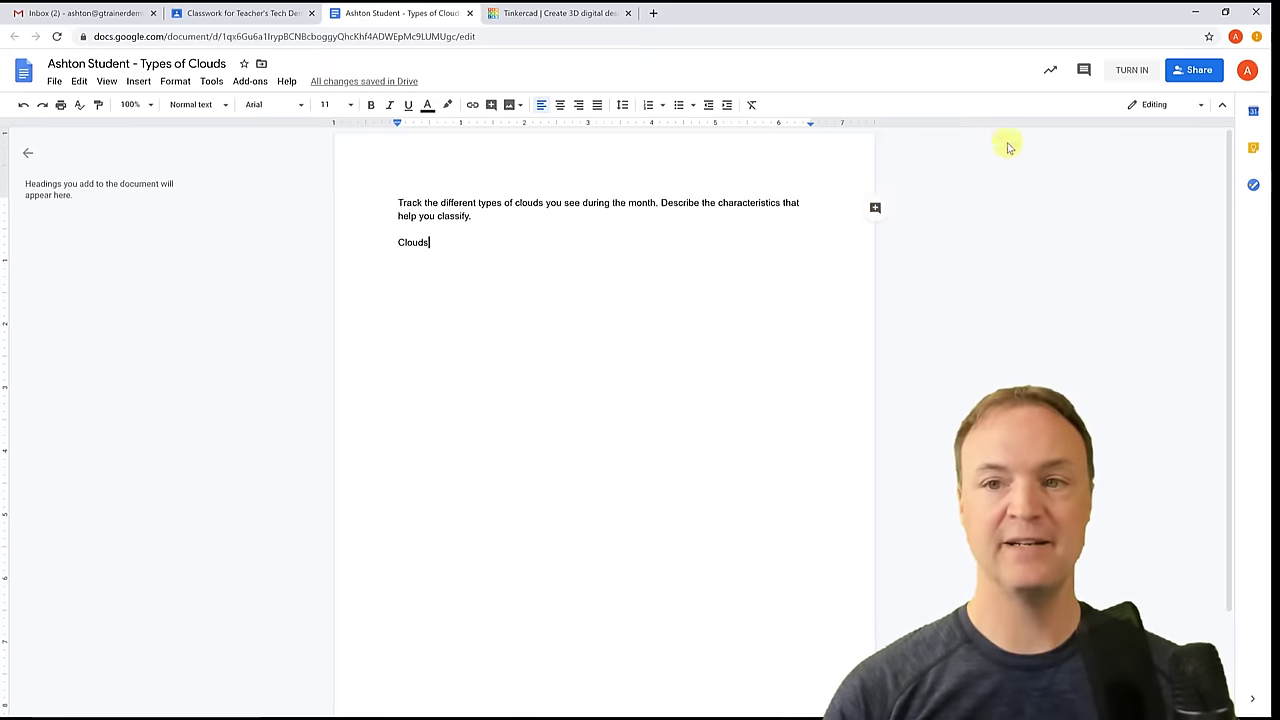
pyautogui.click(1131, 70)
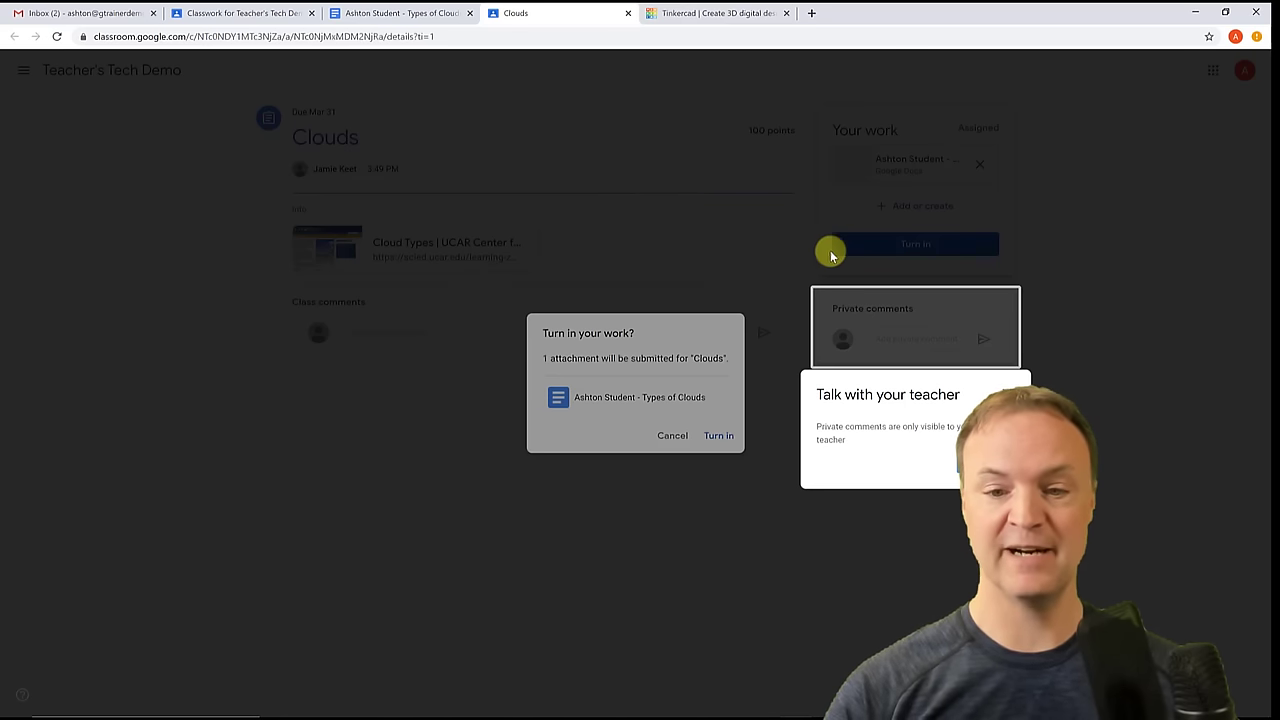
# Turn in the Clouds work, then unsubmit it again.
pyautogui.click(985, 463)
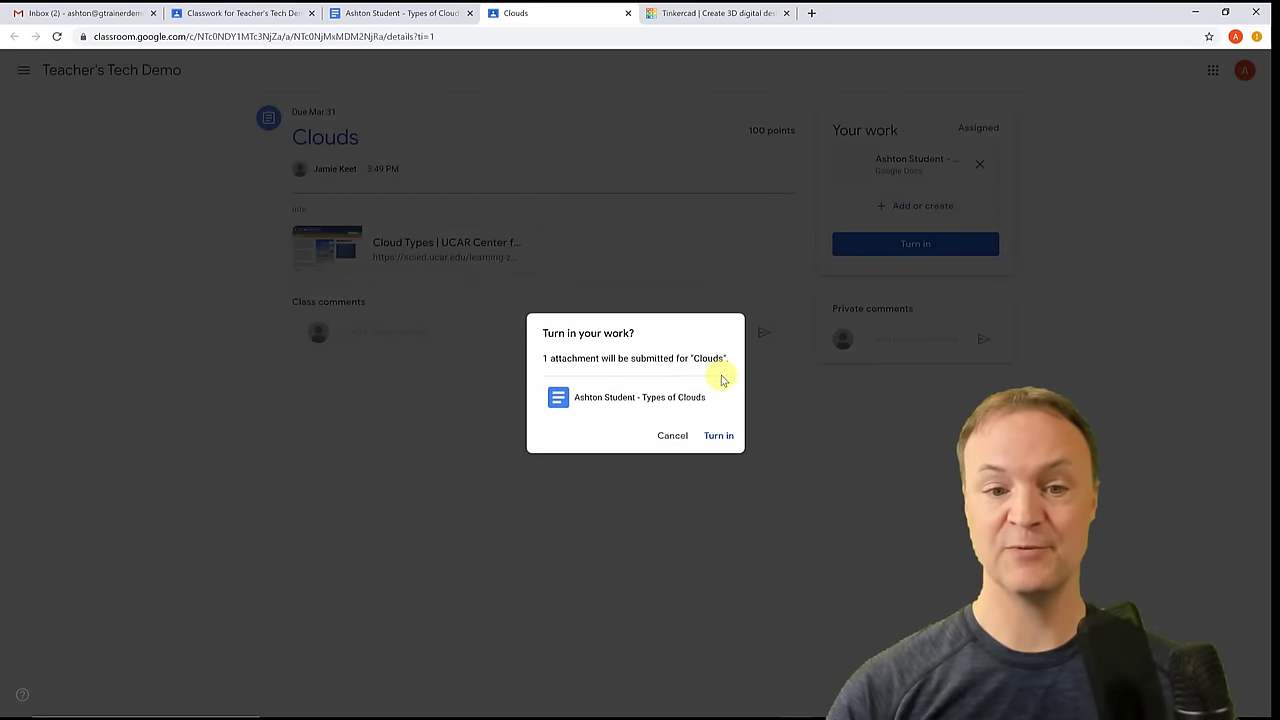
pyautogui.click(717, 440)
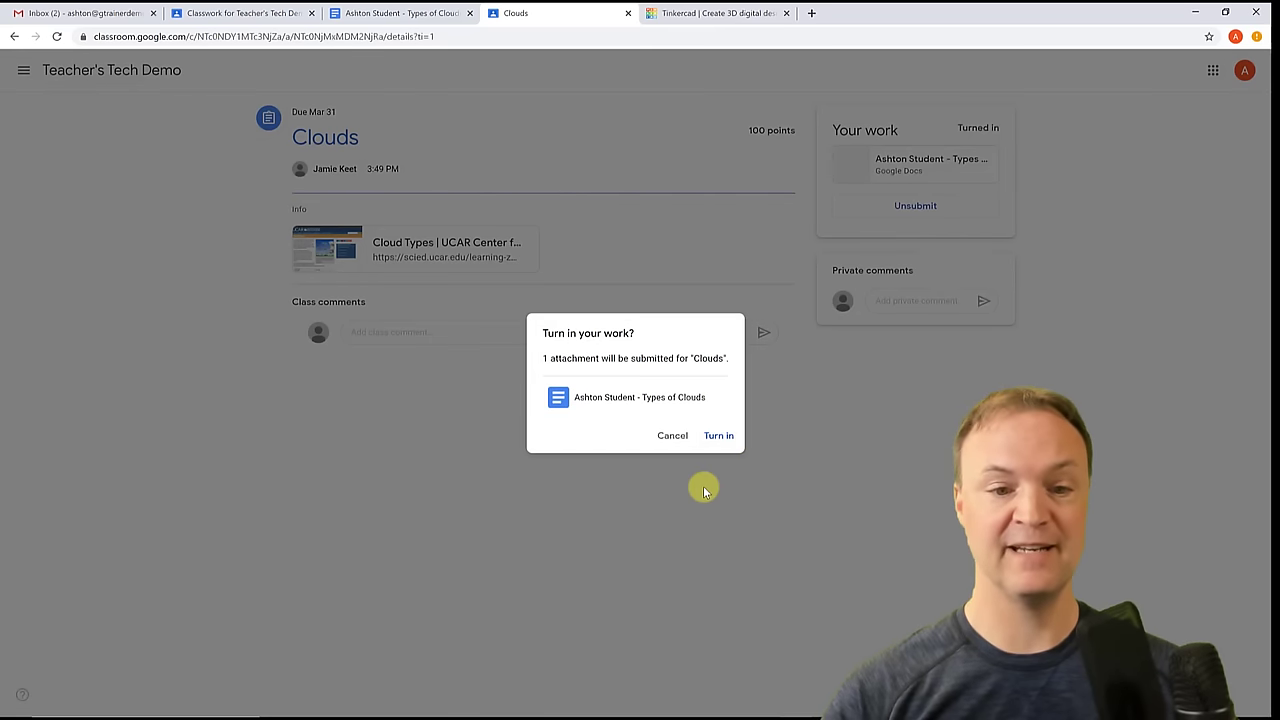
pyautogui.click(697, 483)
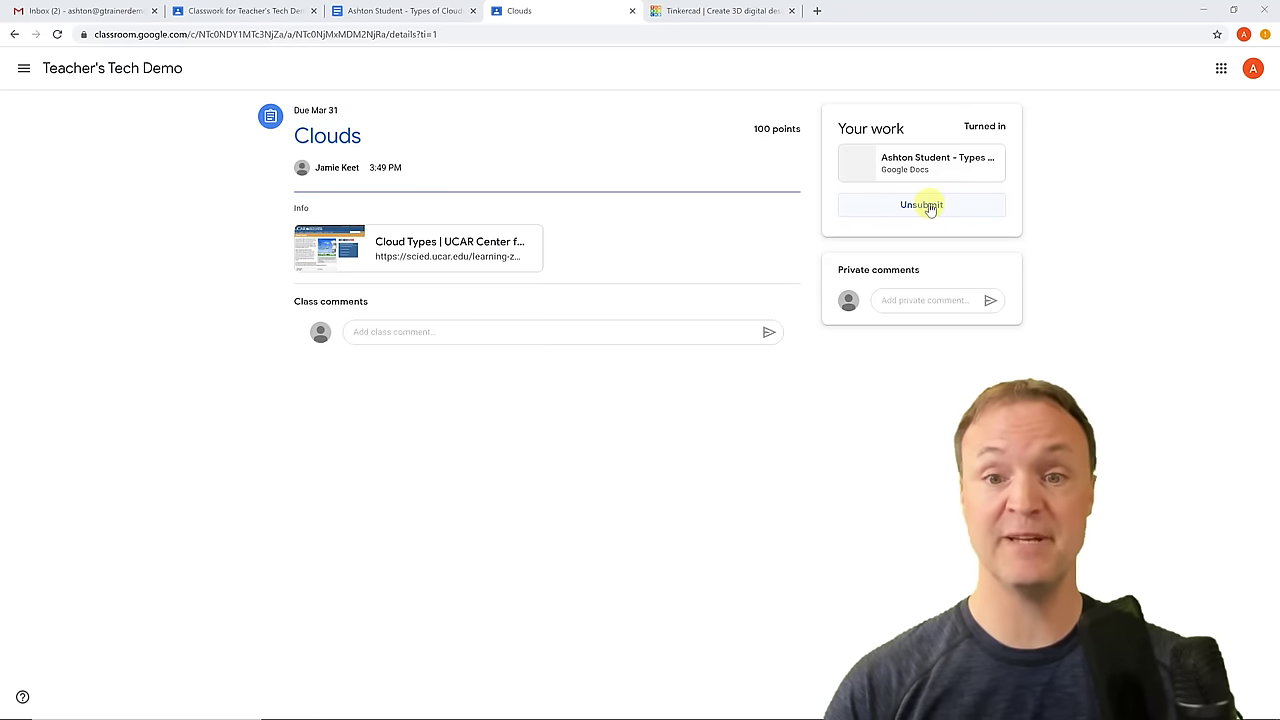
pyautogui.click(927, 206)
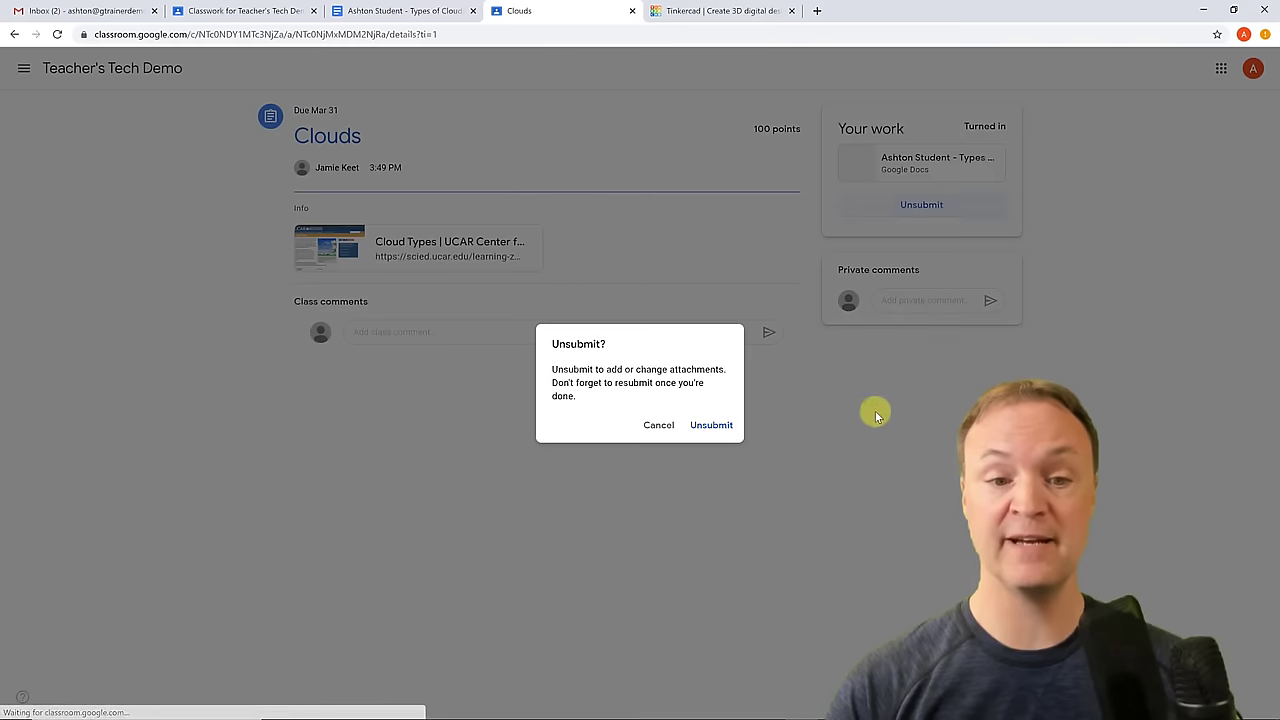
pyautogui.click(730, 425)
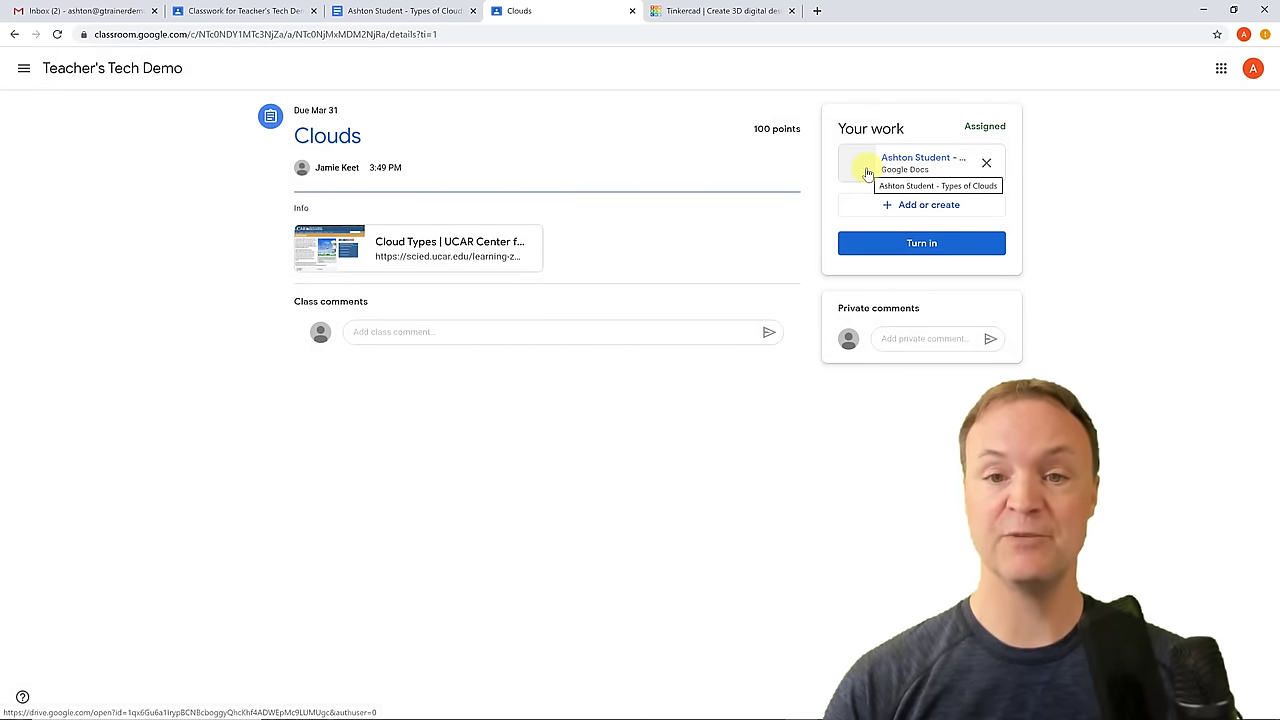
# Look through the Add or create attachment options and the private comment box, leaving both unused.
pyautogui.click(912, 205)
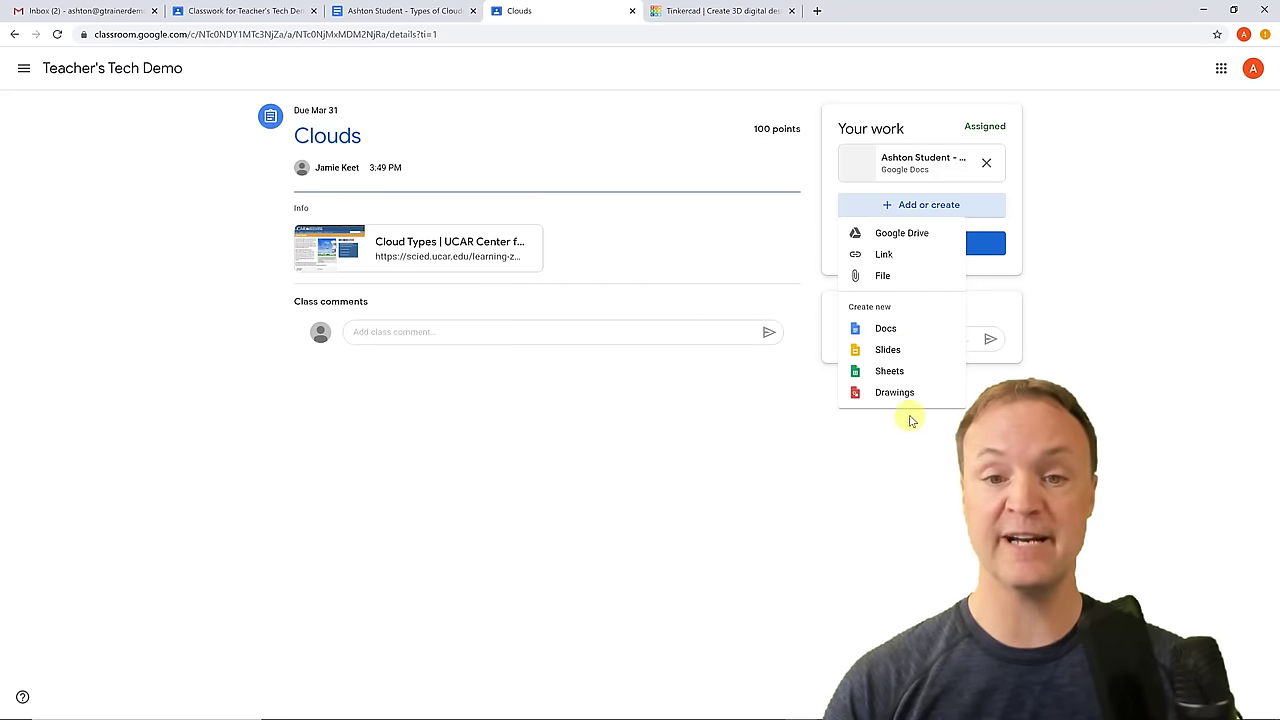
pyautogui.click(905, 474)
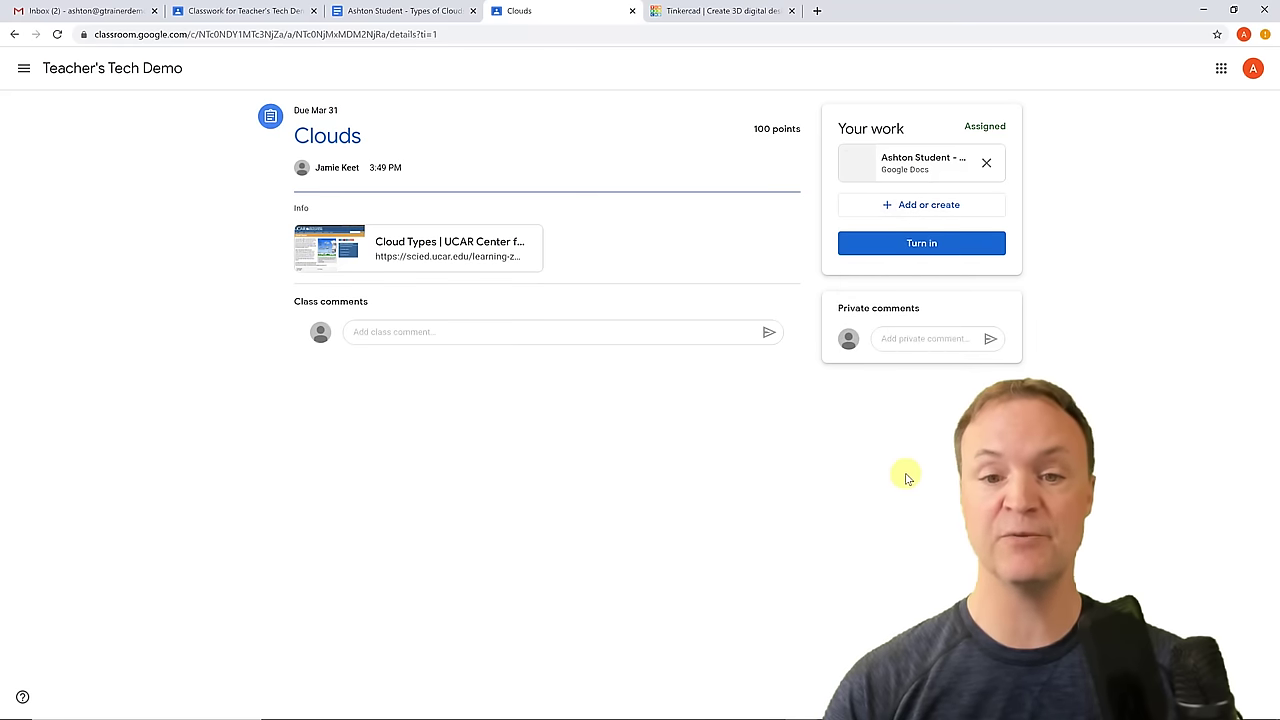
pyautogui.click(909, 340)
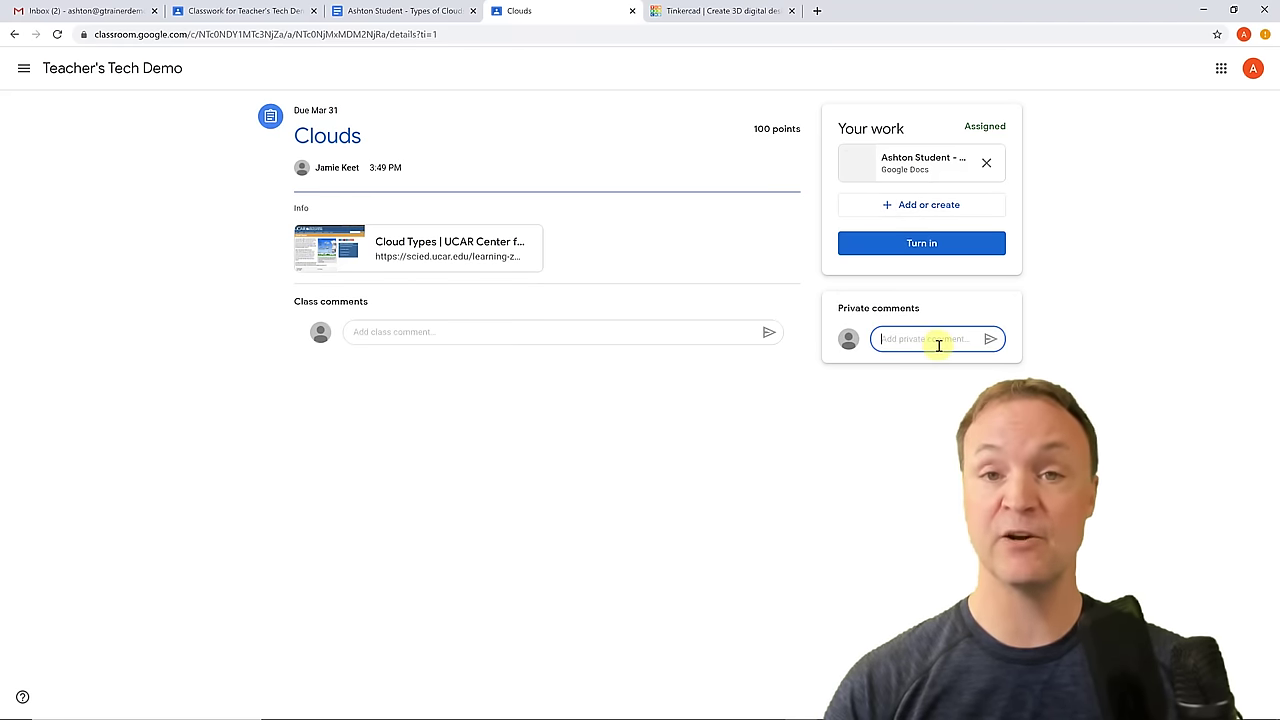
pyautogui.click(840, 450)
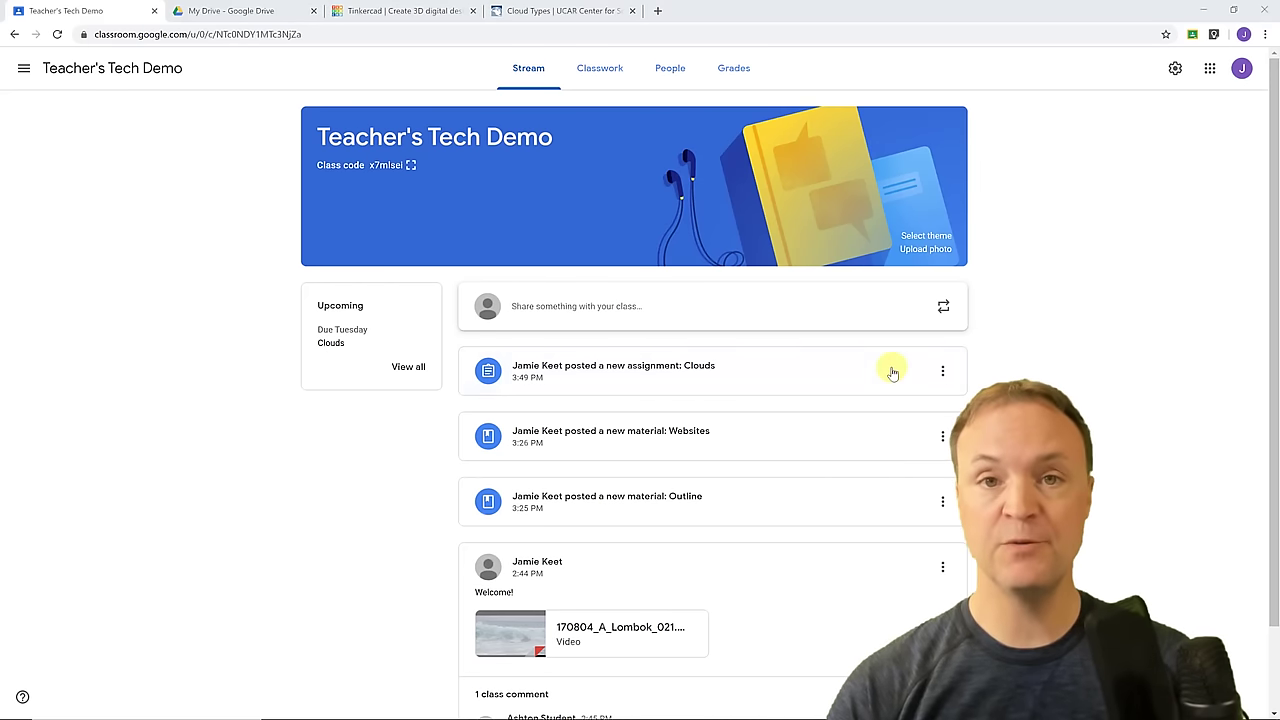
# On Classwork, drag the Material topic above Science and open Clouds' 2 turned-in submissions.
pyautogui.scroll(-1, 830, 450)
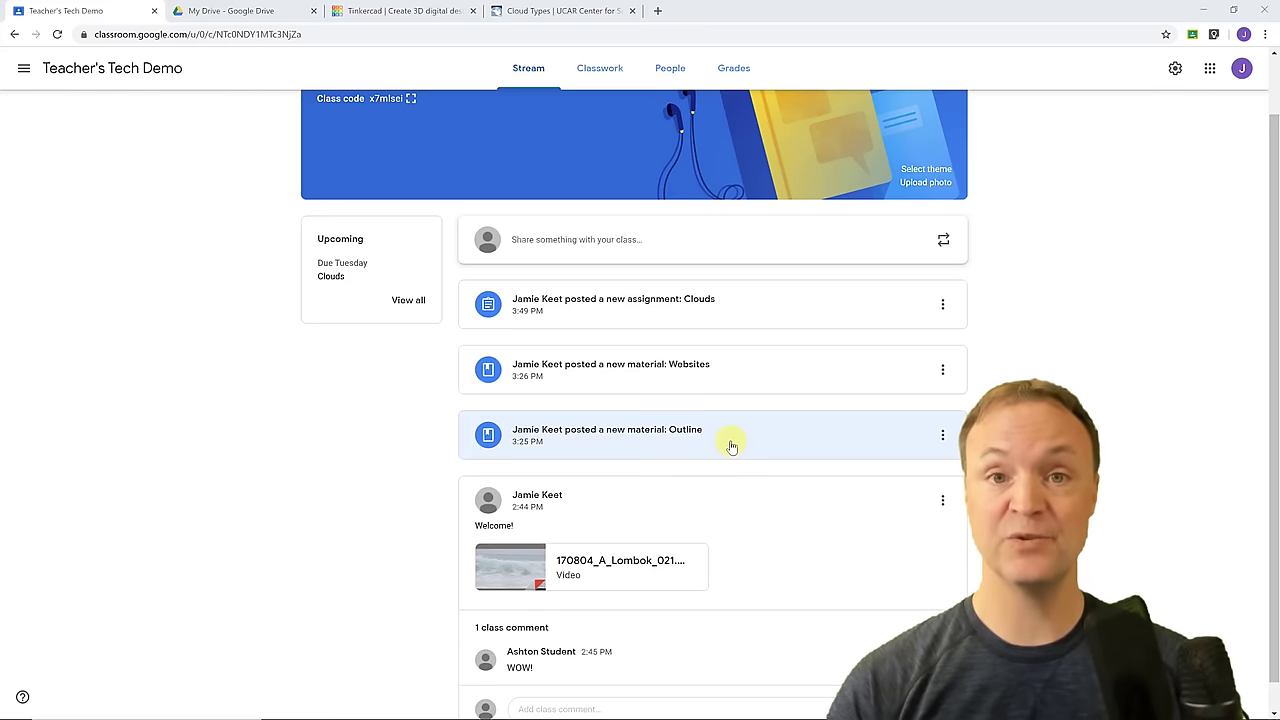
pyautogui.scroll(1, 731, 446)
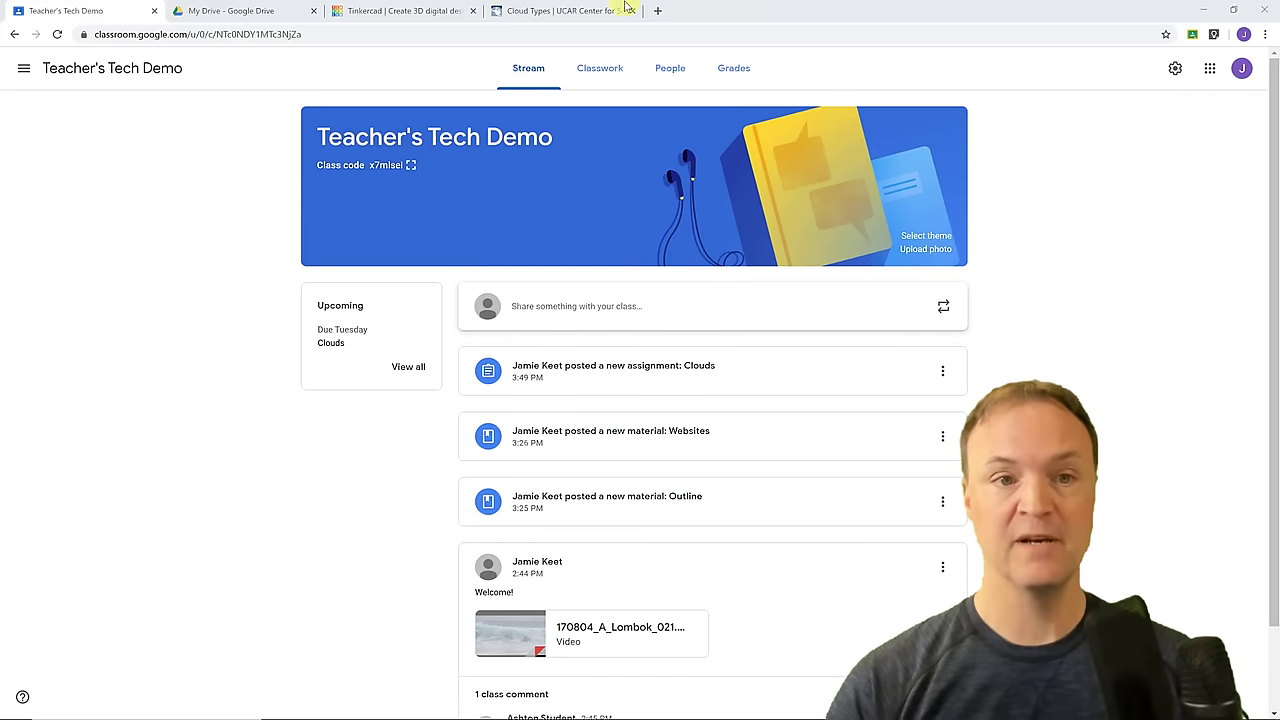
pyautogui.click(606, 74)
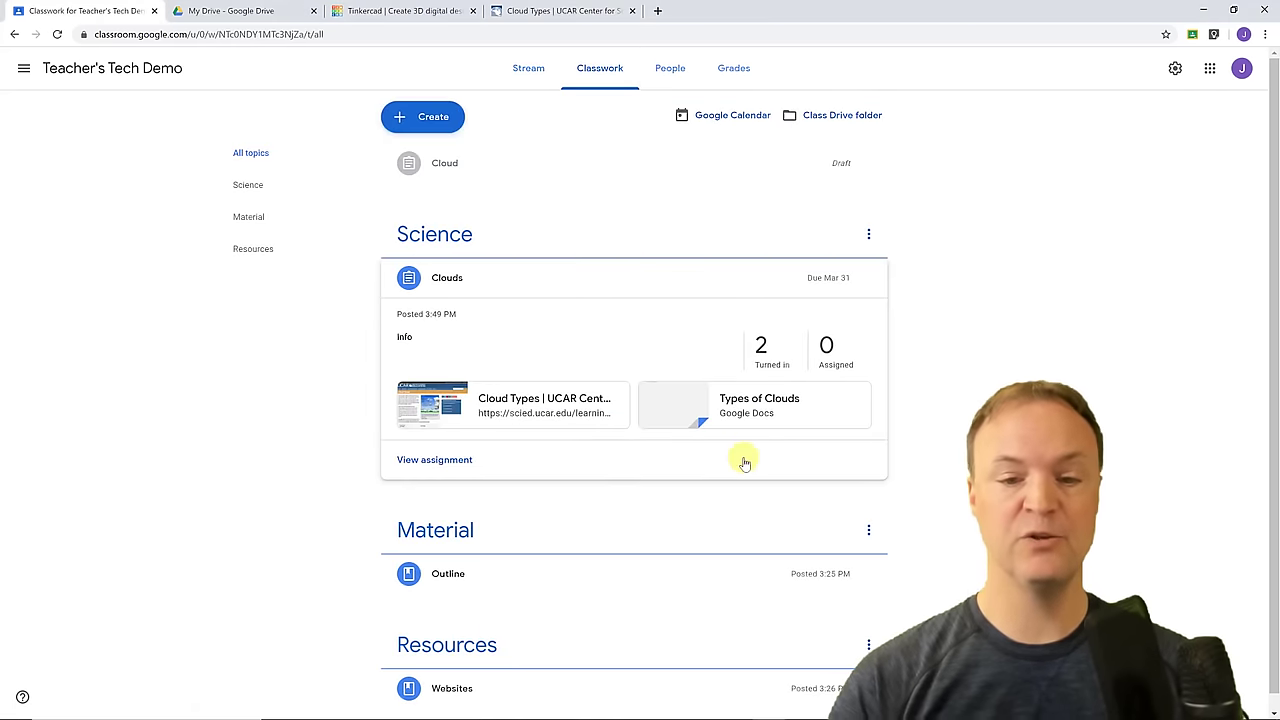
pyautogui.scroll(-1, 743, 457)
pyautogui.moveTo(719, 531); pyautogui.dragTo(742, 292)
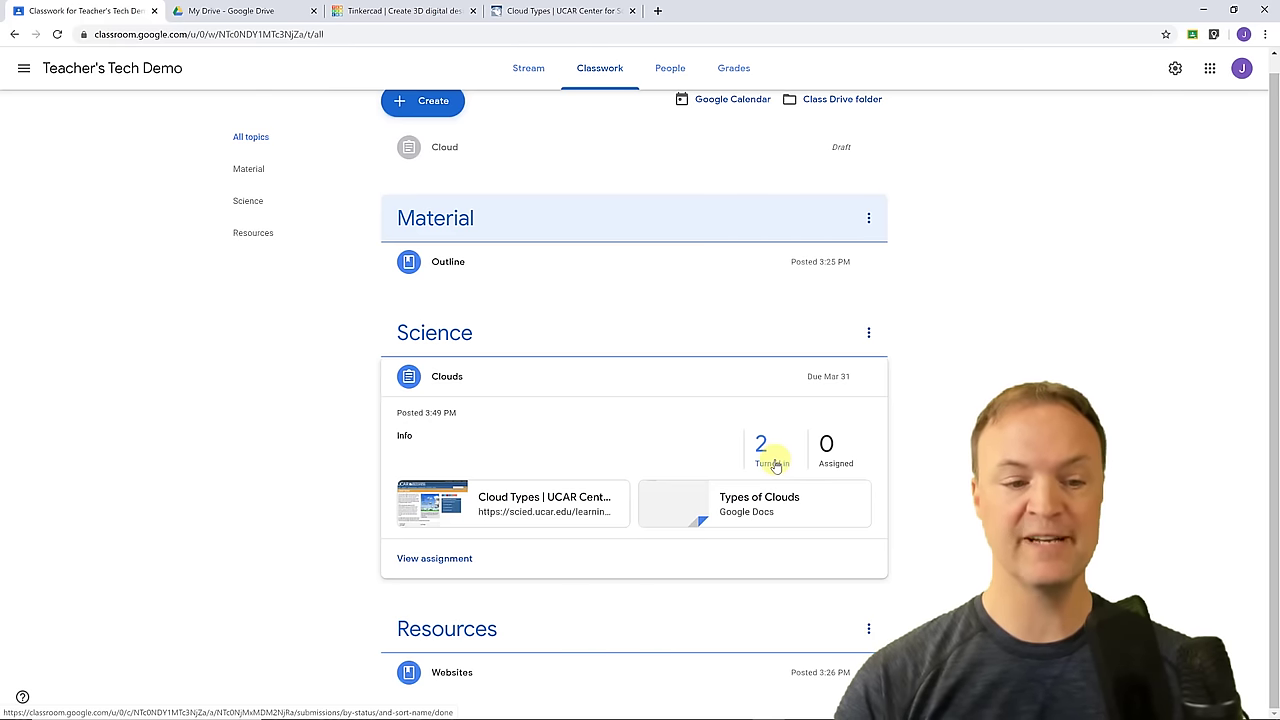
pyautogui.click(772, 462)
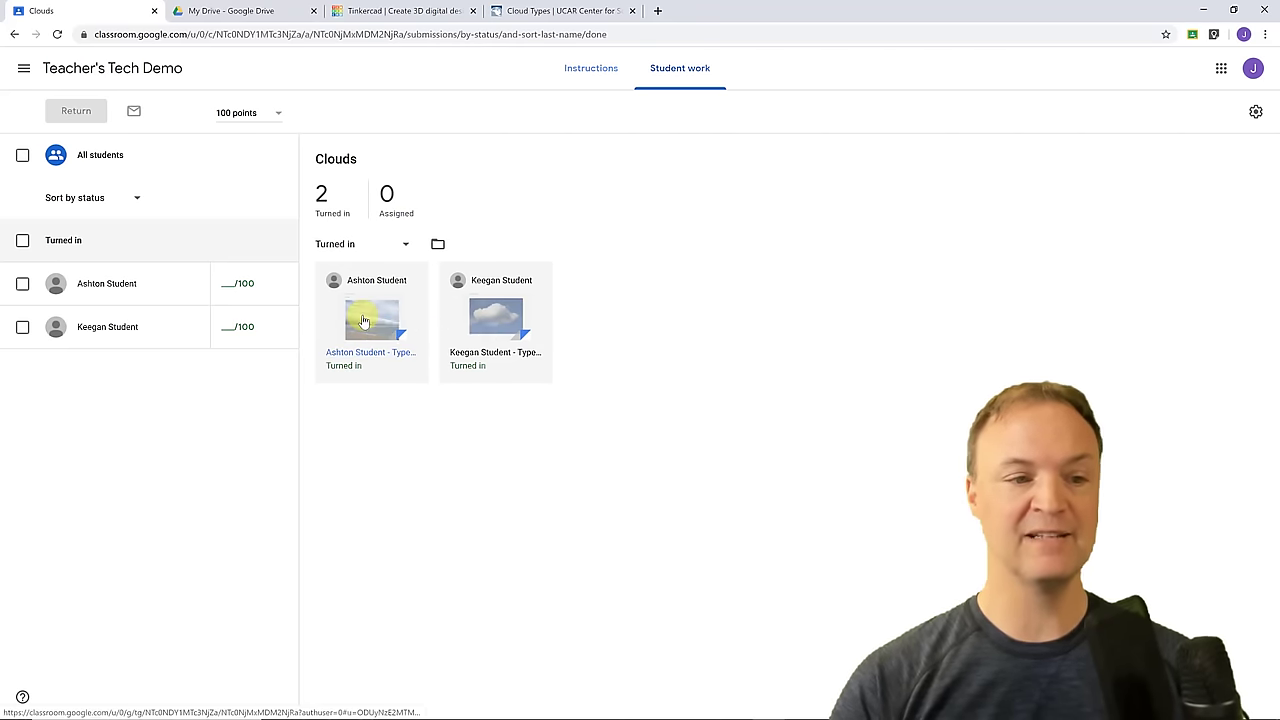
# Open the first submission for grading, then switch to the second student's Clouds document.
pyautogui.click(386, 347)
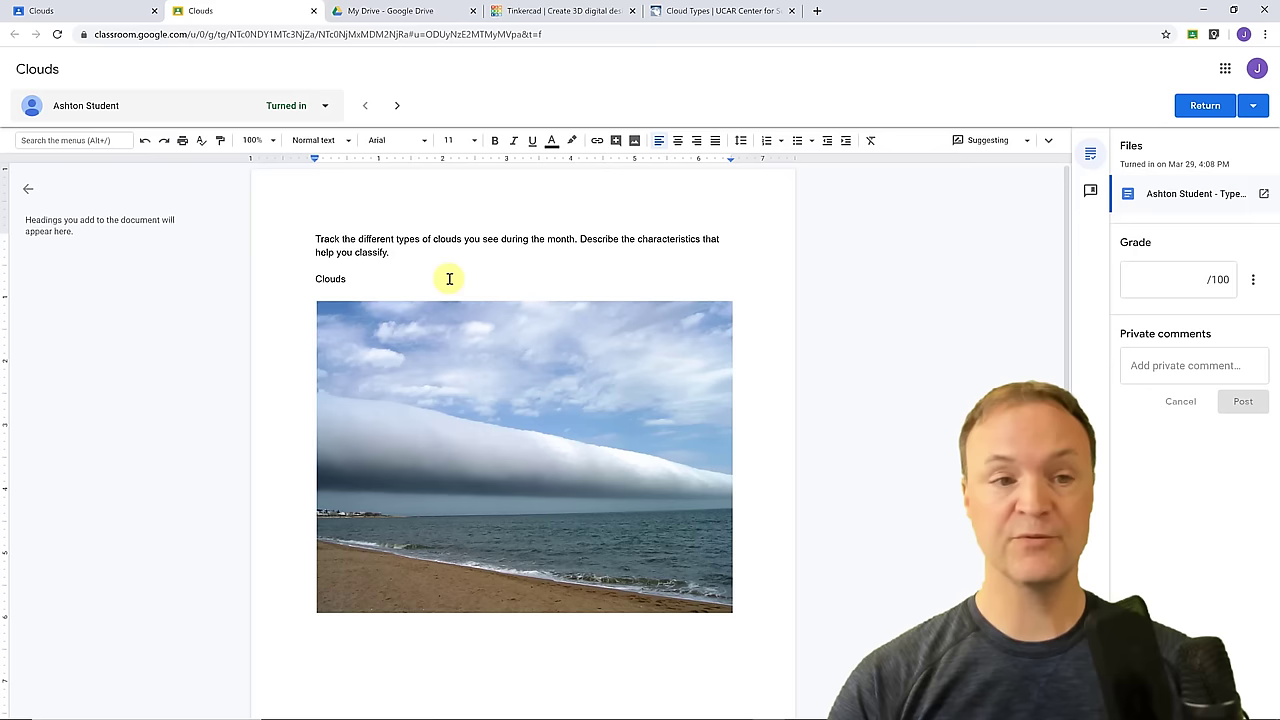
pyautogui.click(136, 115)
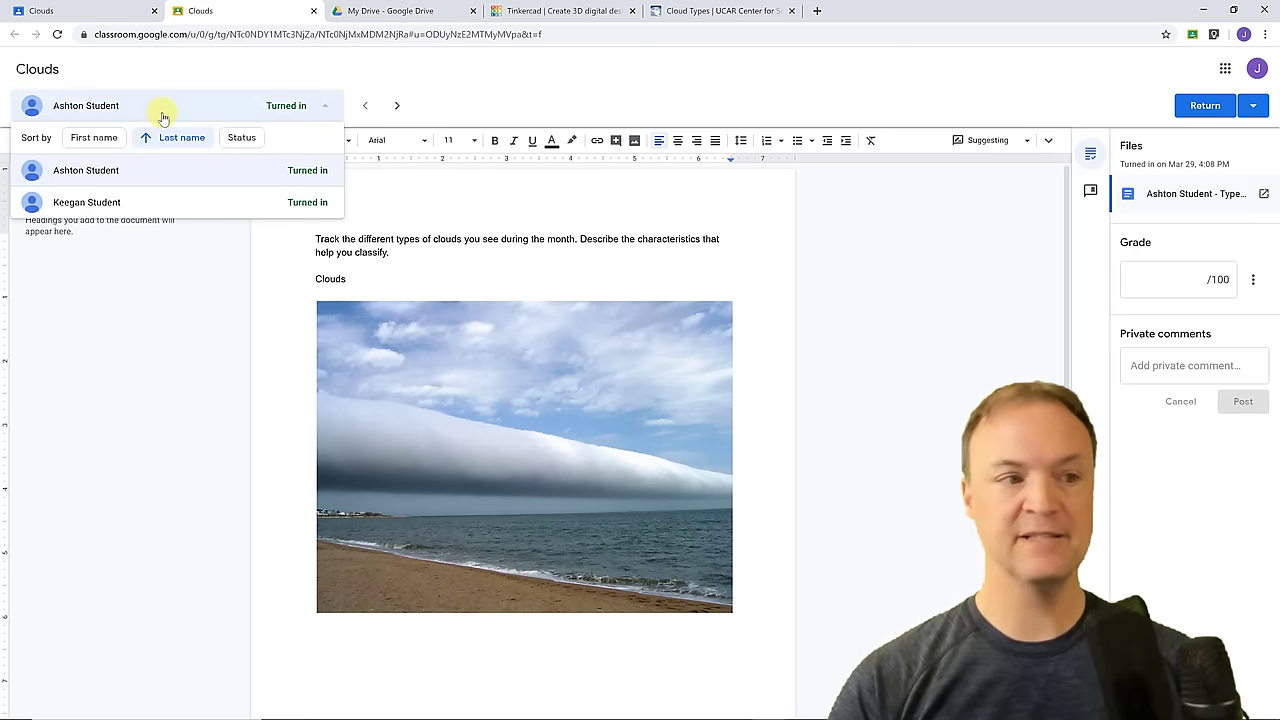
pyautogui.click(129, 204)
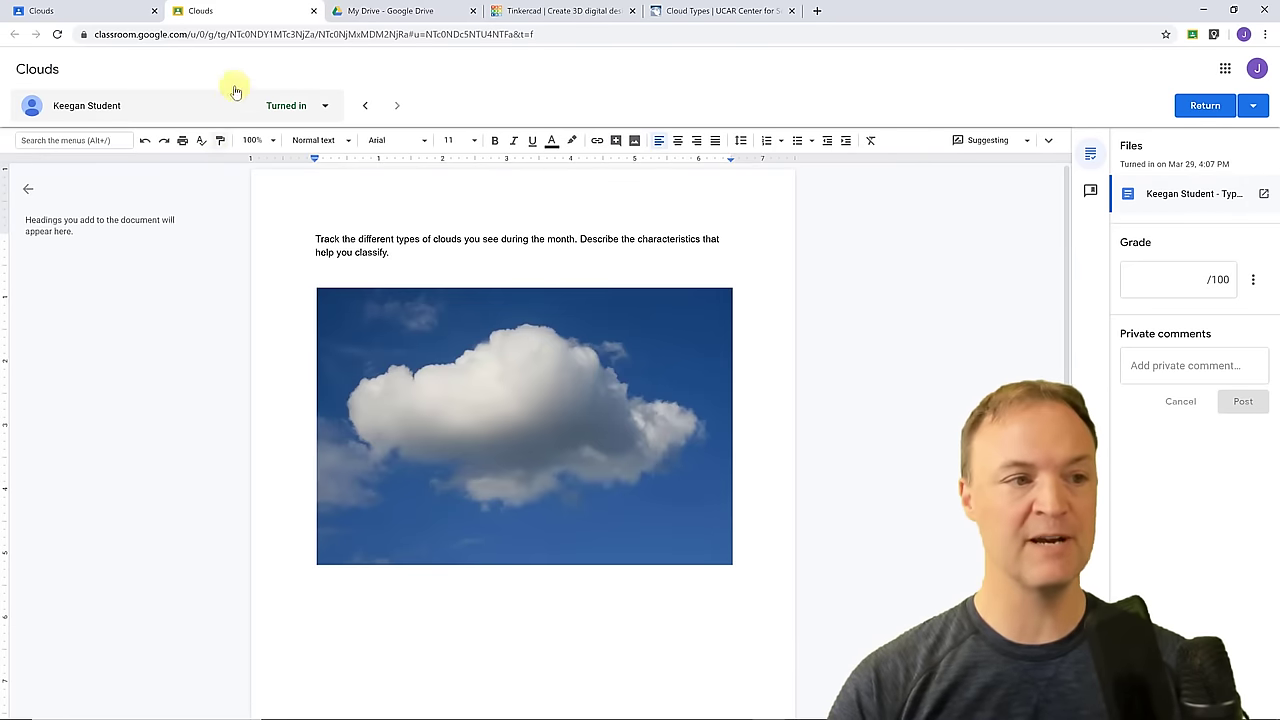
pyautogui.click(207, 110)
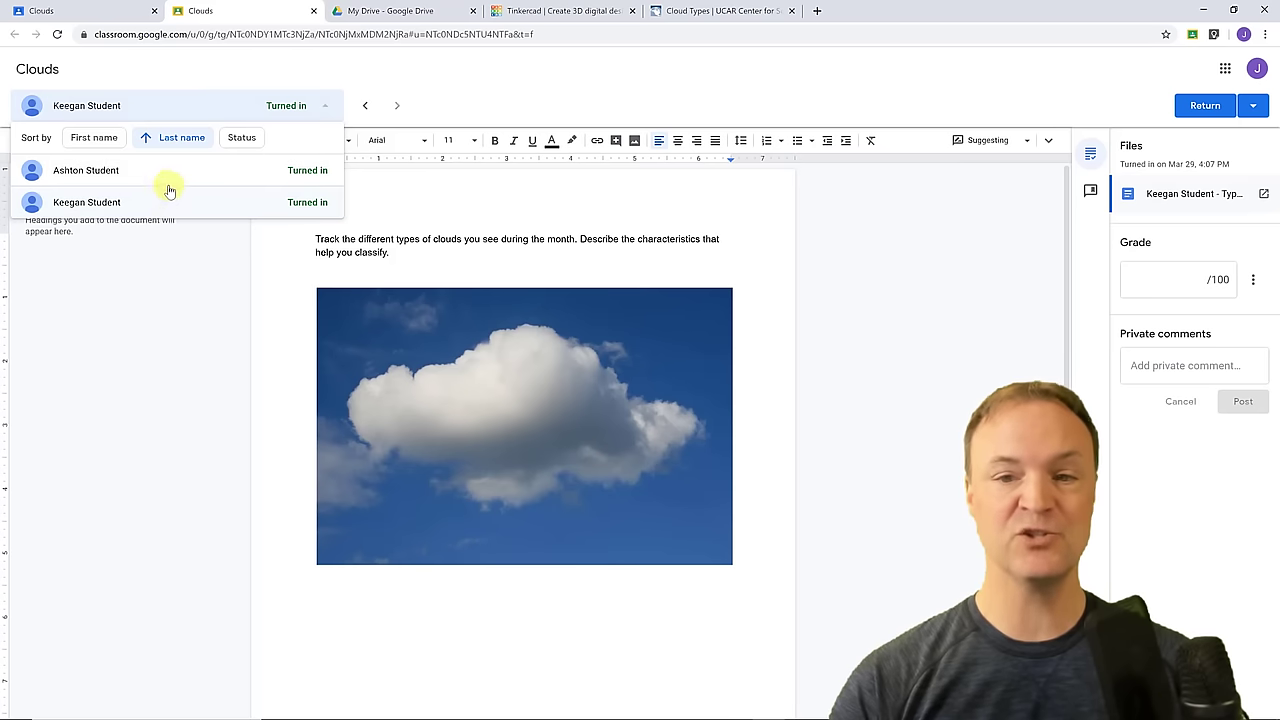
pyautogui.click(278, 287)
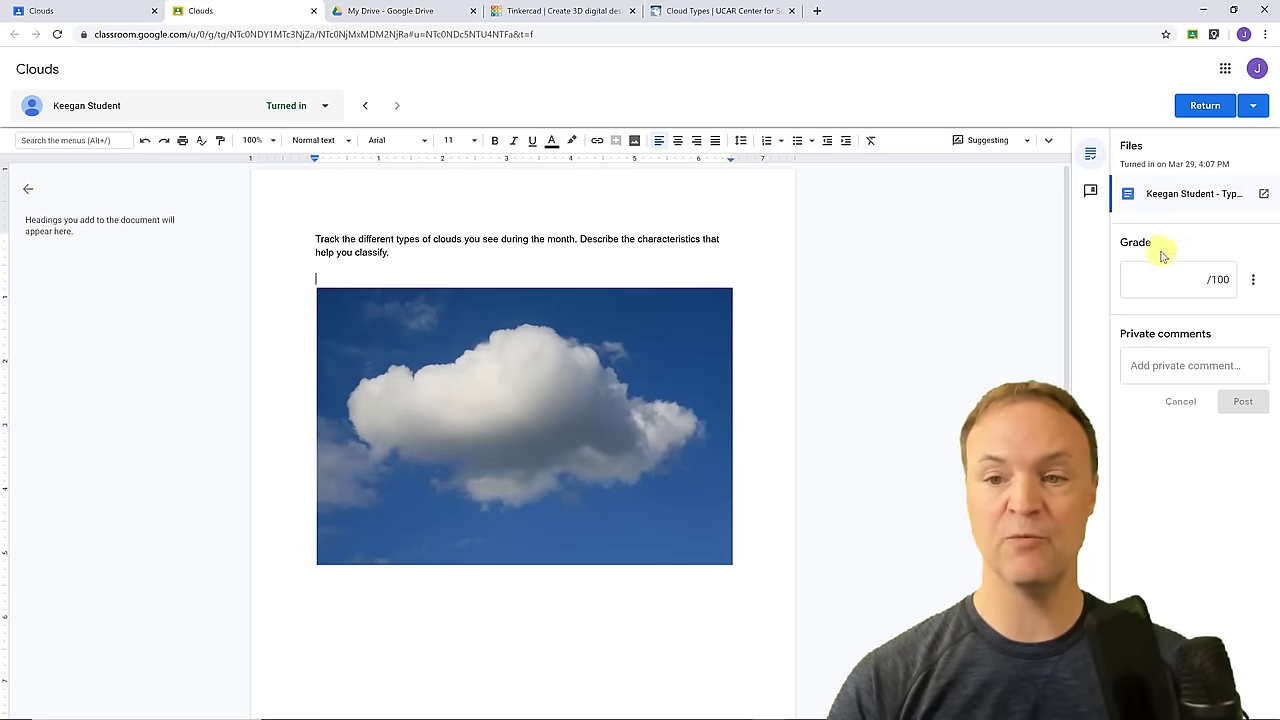
# Enter a draft grade of 90 for the second student and open the comment bank.
pyautogui.click(1253, 283)
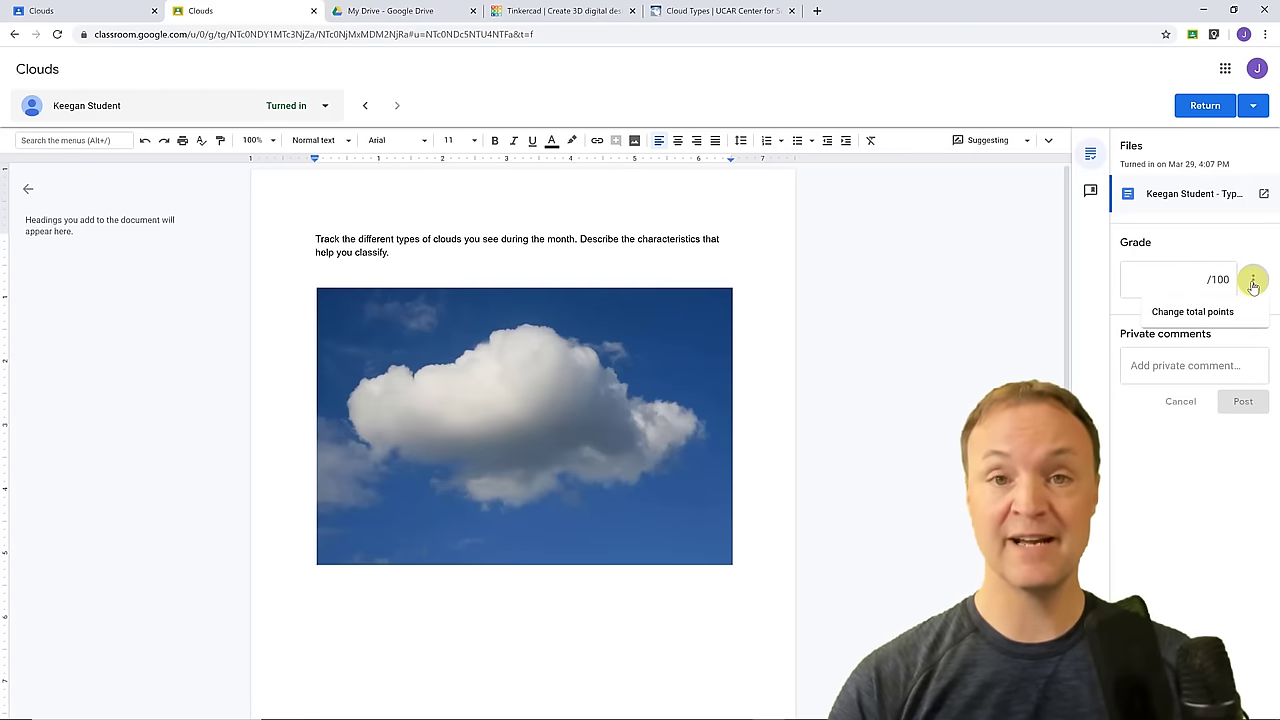
pyautogui.click(1131, 288)
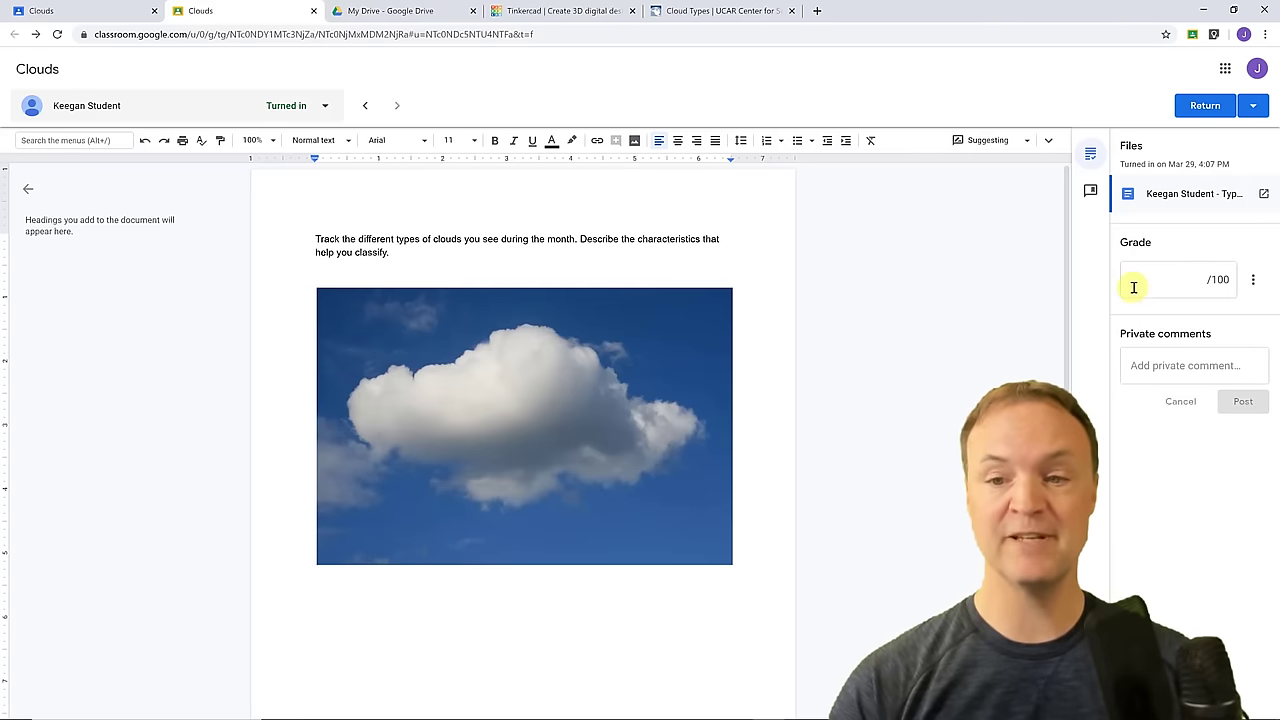
pyautogui.click(1150, 367)
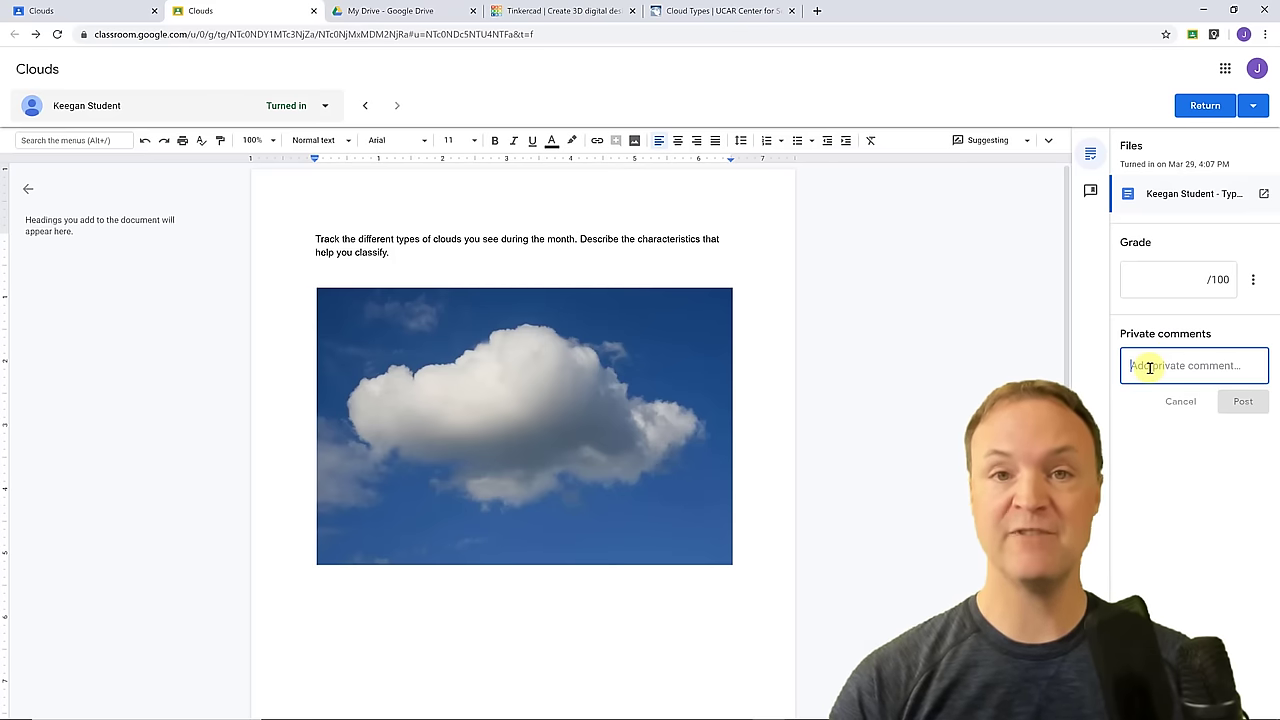
pyautogui.click(1182, 285)
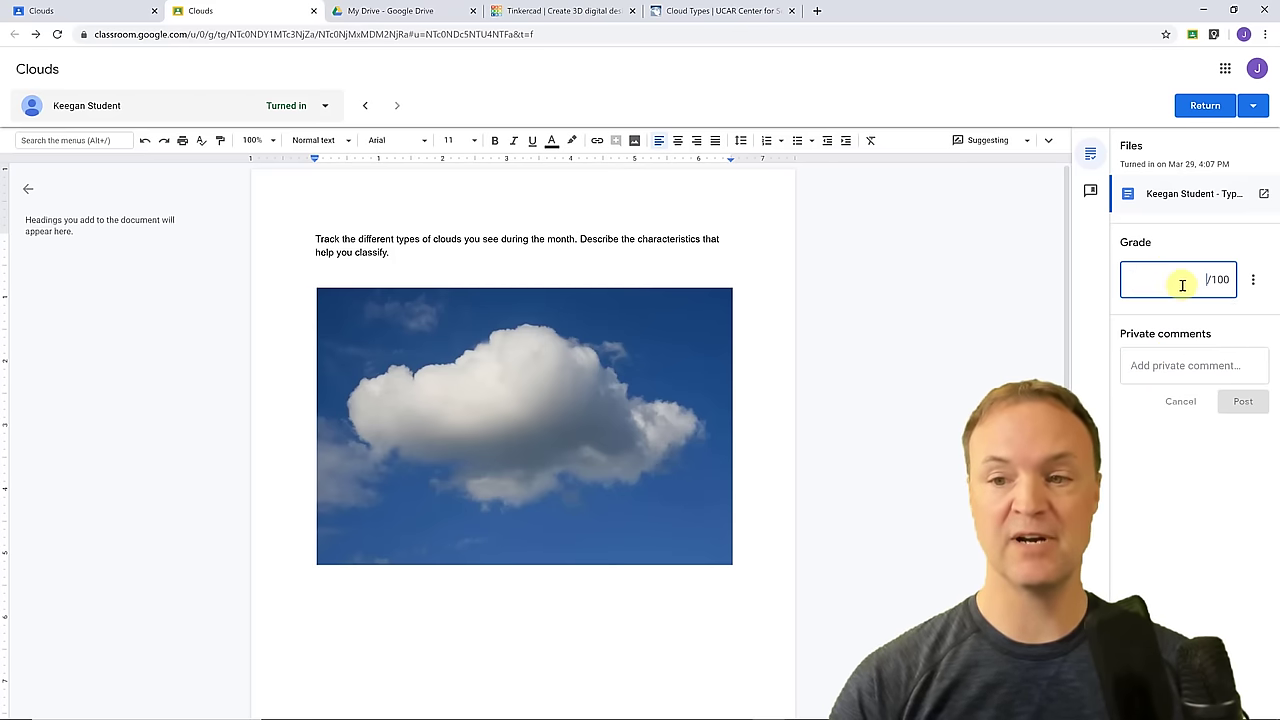
pyautogui.write('90')
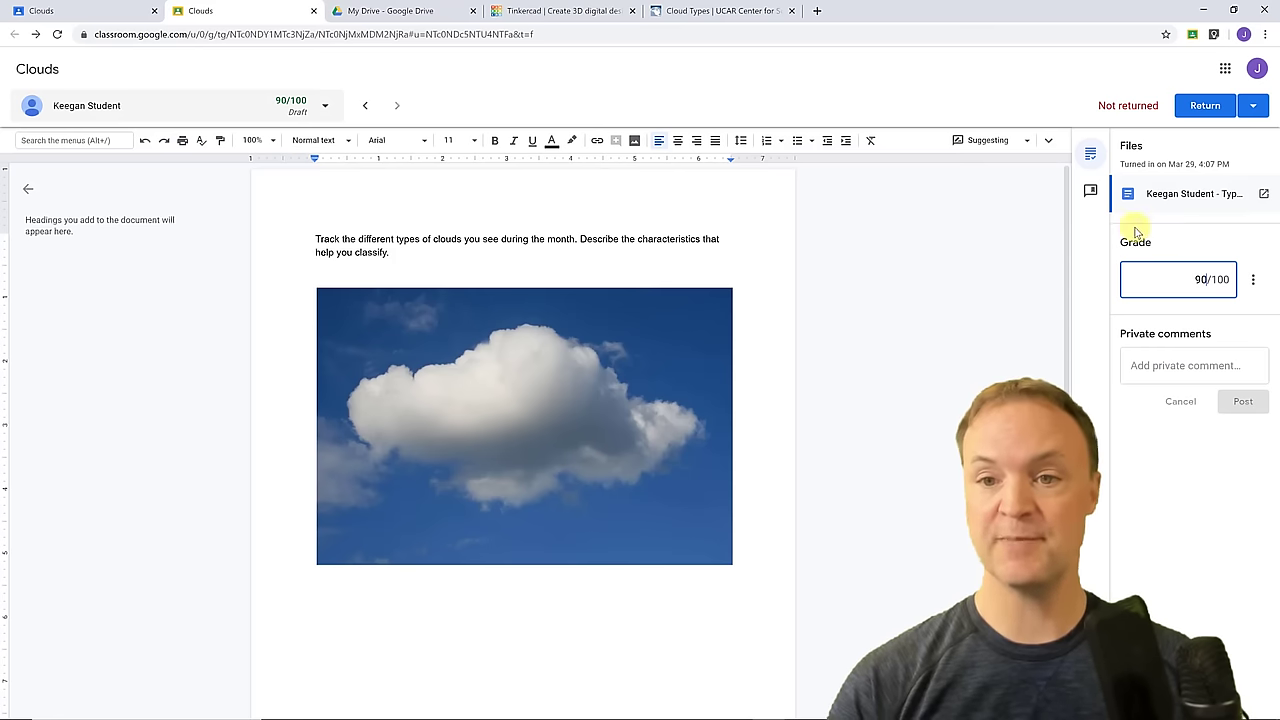
pyautogui.click(1089, 191)
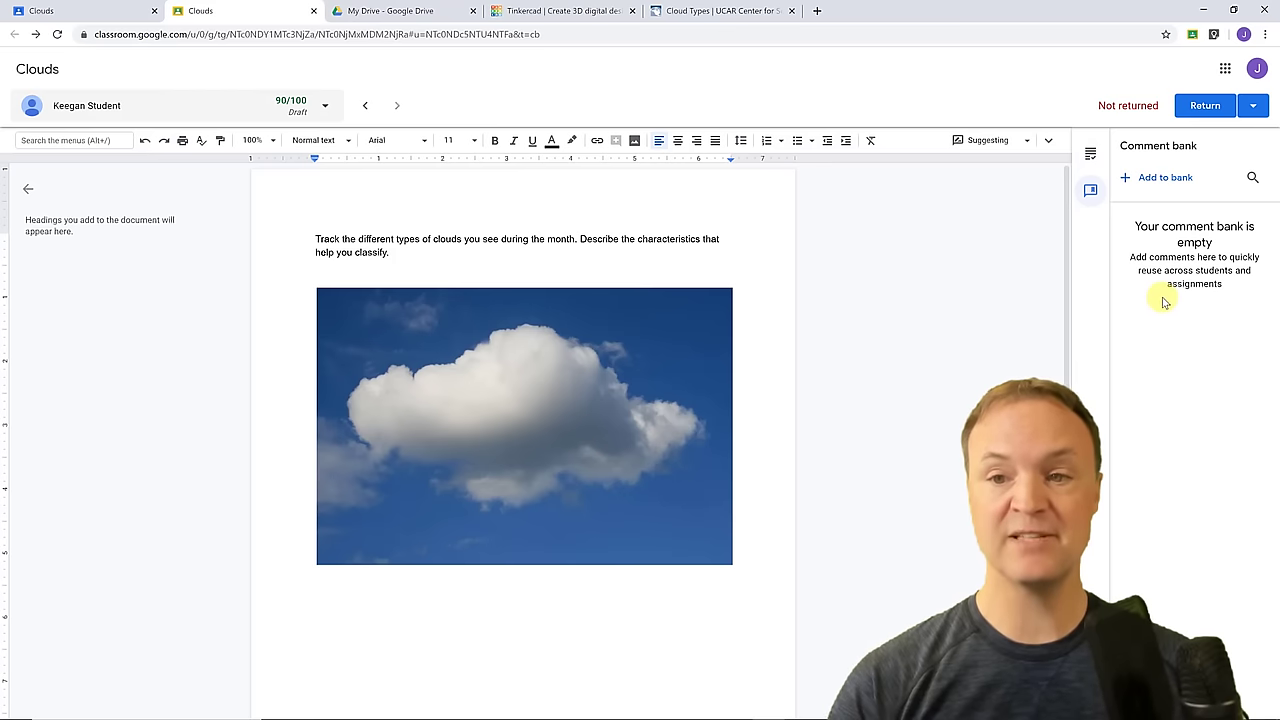
# Save 'Good!' as a new comment-bank entry, then bring up the student submissions list.
pyautogui.click(1166, 180)
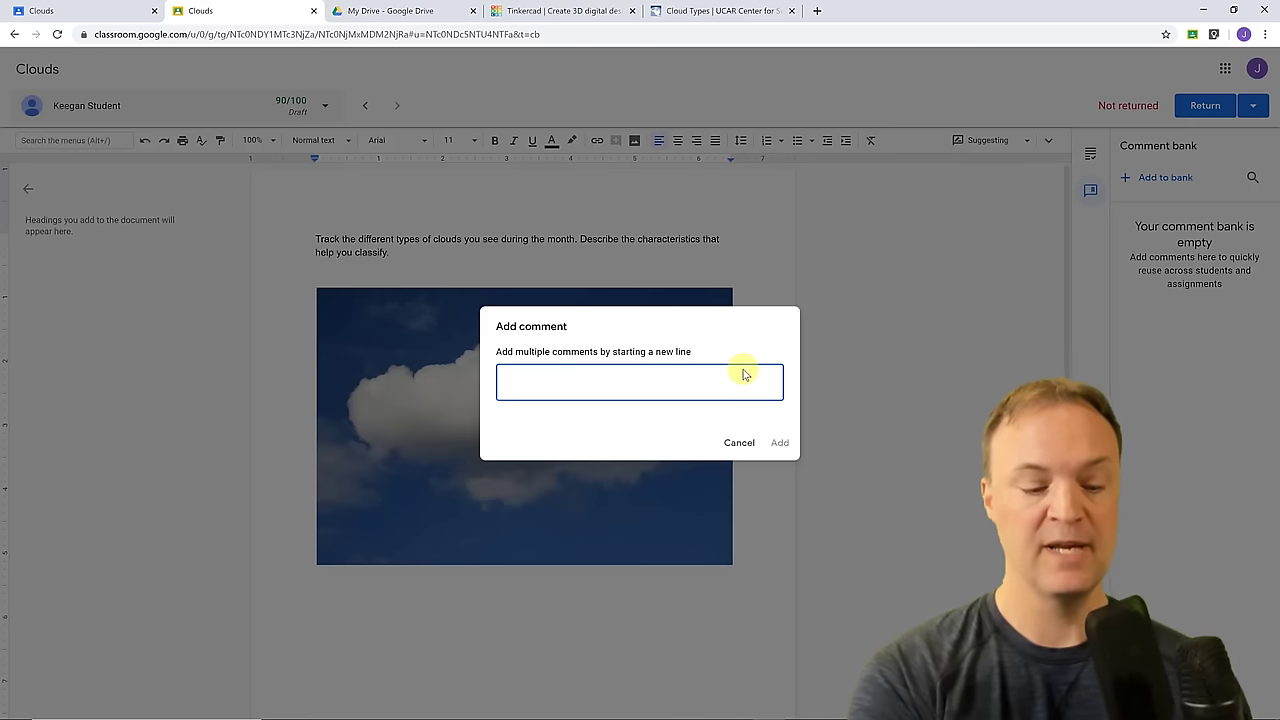
pyautogui.write('Good!')
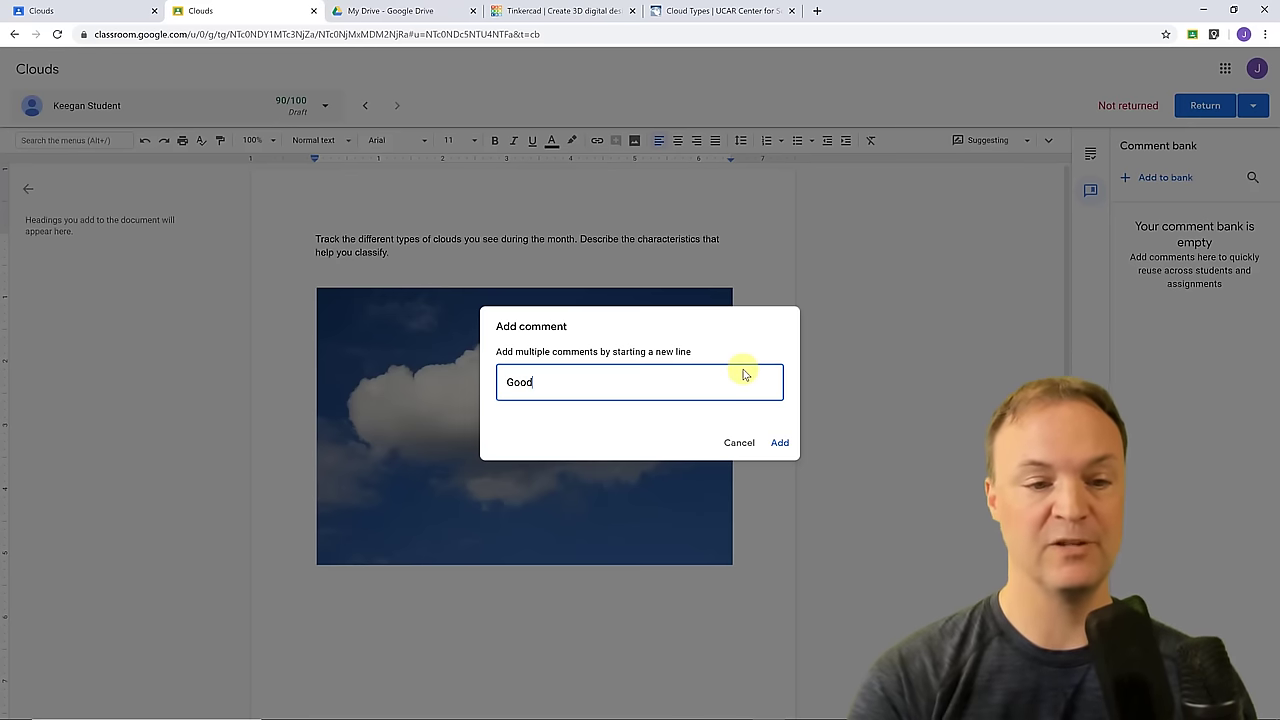
pyautogui.click(780, 443)
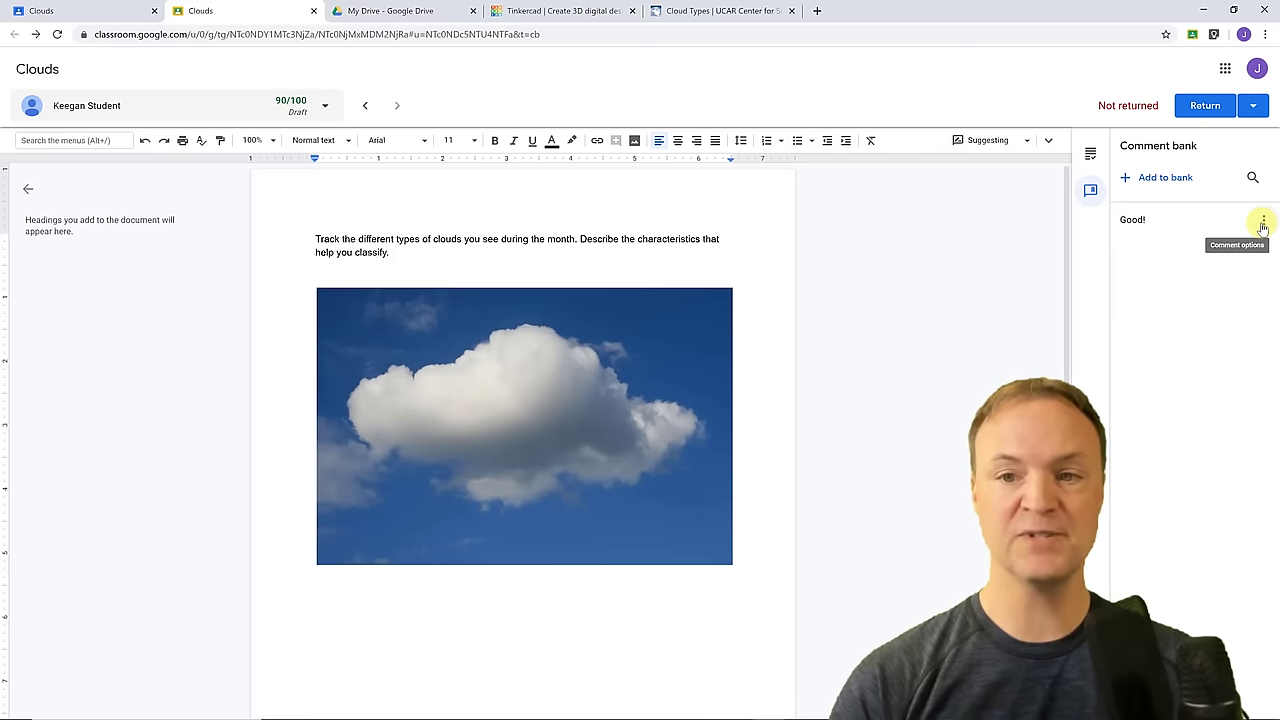
pyautogui.click(845, 309)
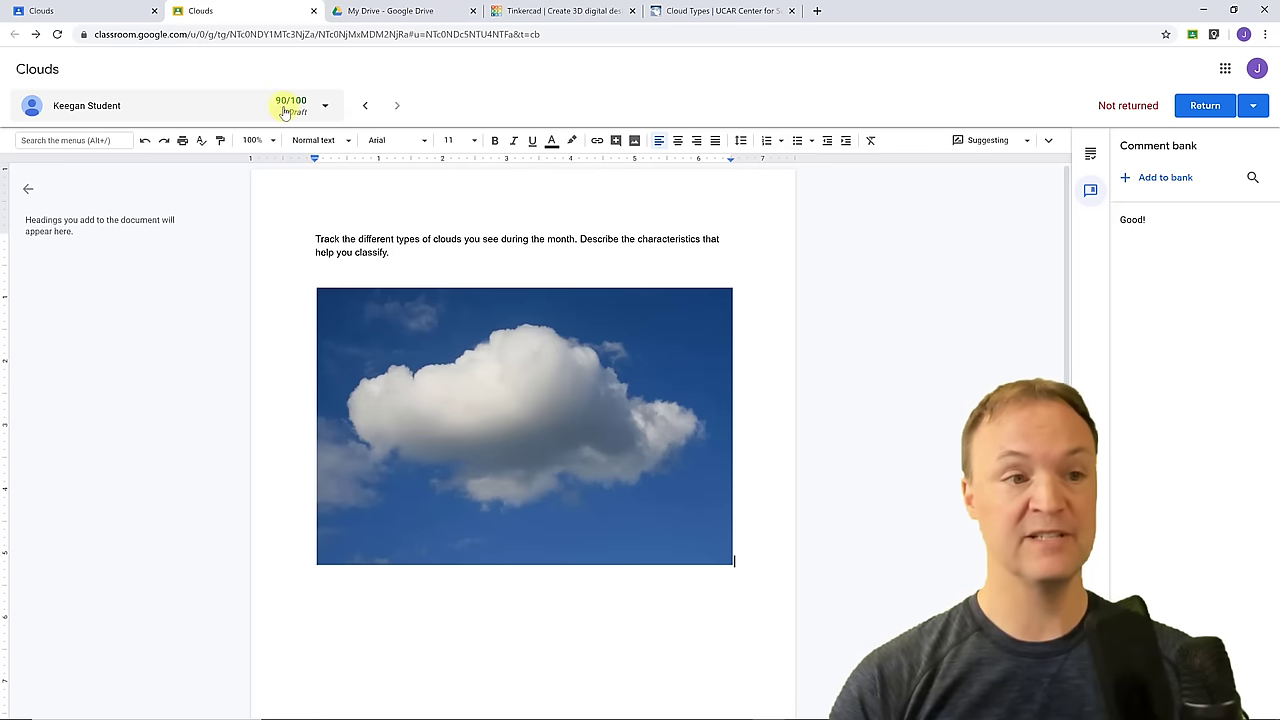
pyautogui.click(325, 105)
# Switch to the first student and give their Clouds submission a draft grade of 95.
pyautogui.click(107, 172)
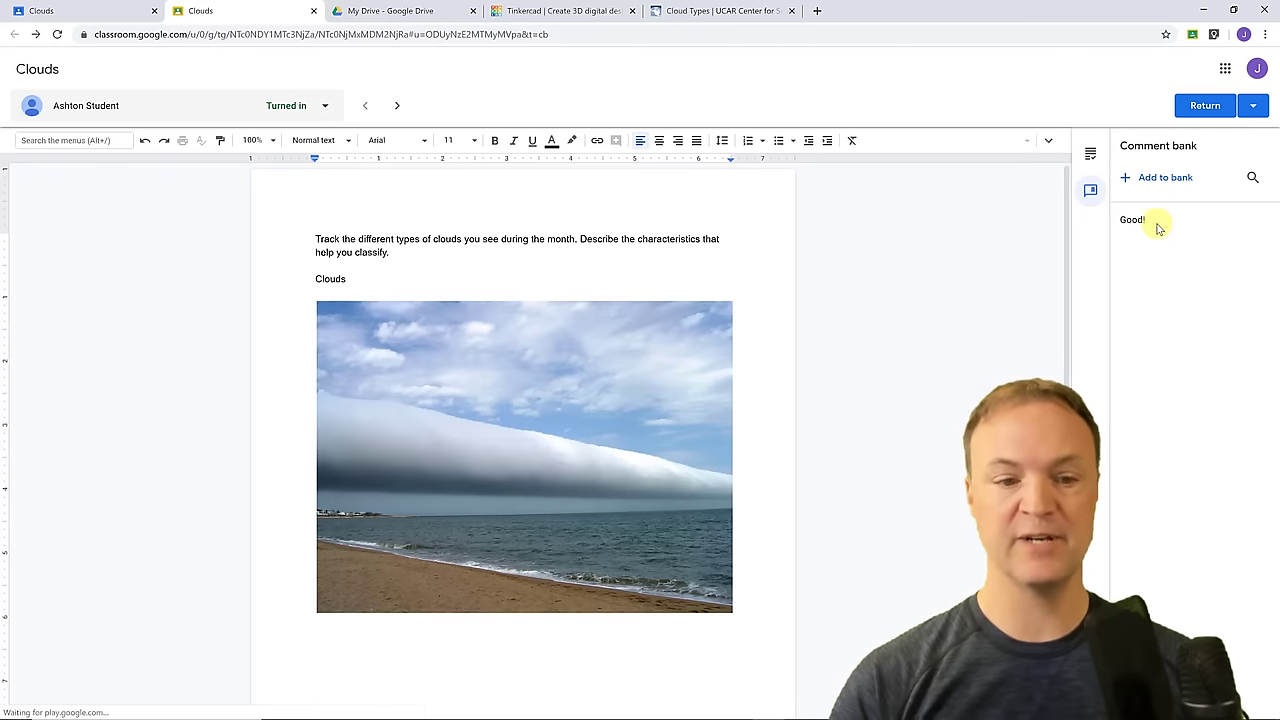
pyautogui.click(1090, 151)
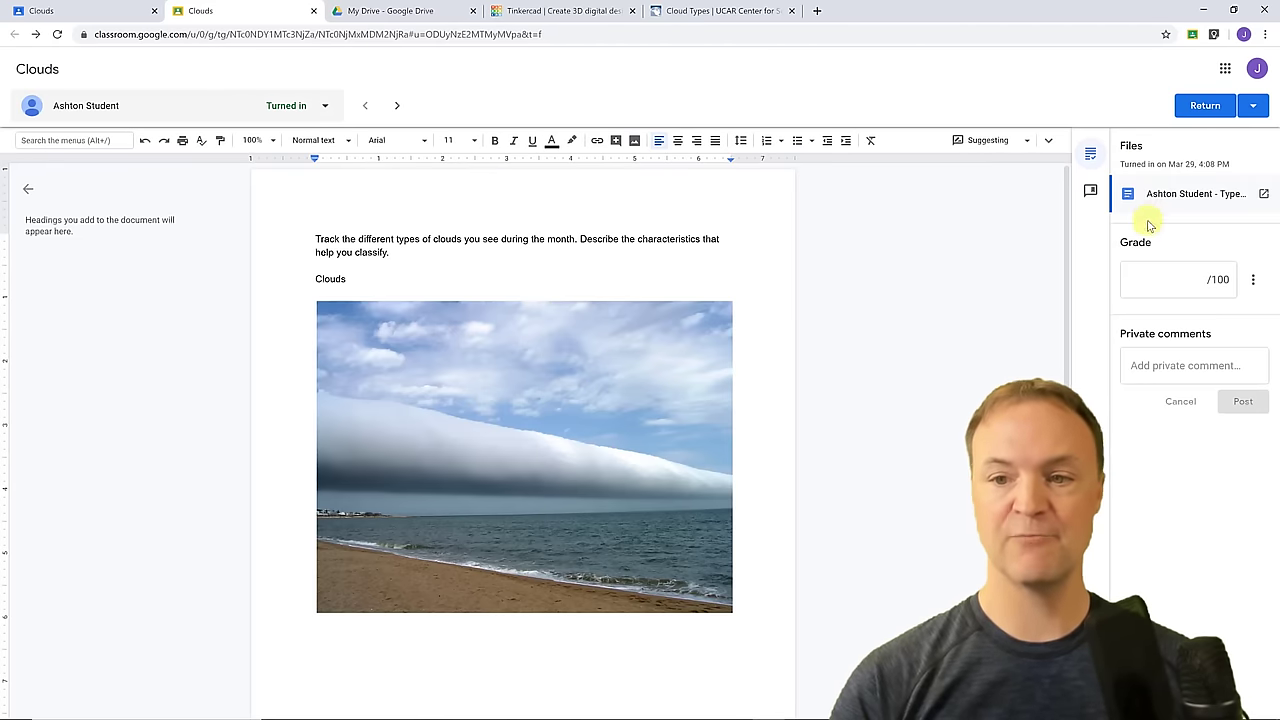
pyautogui.click(1172, 276)
pyautogui.write('95')
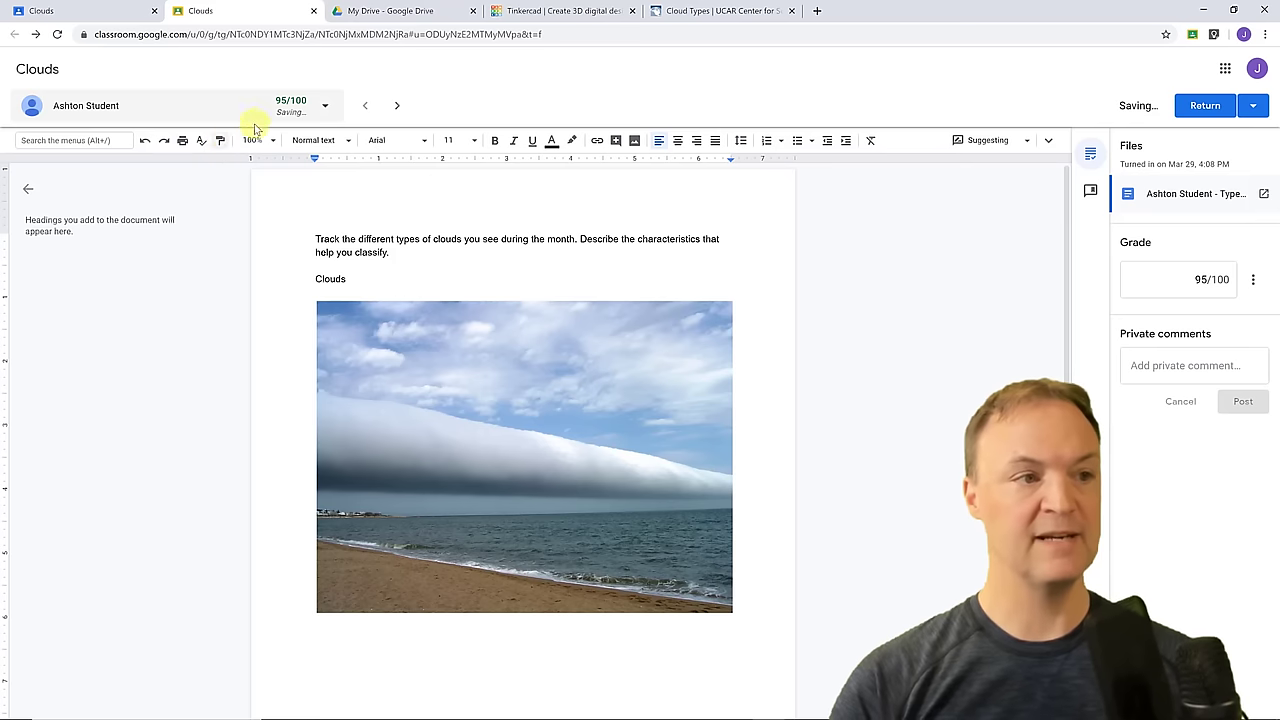
pyautogui.click(323, 108)
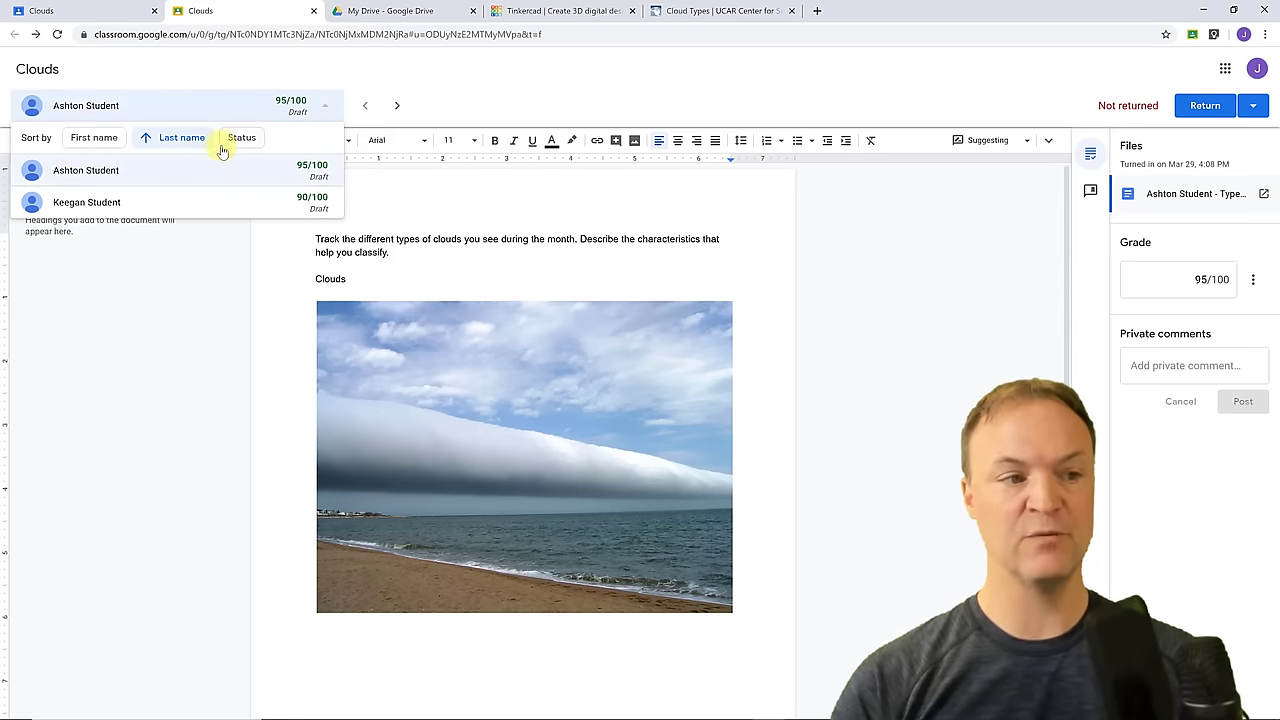
pyautogui.click(225, 90)
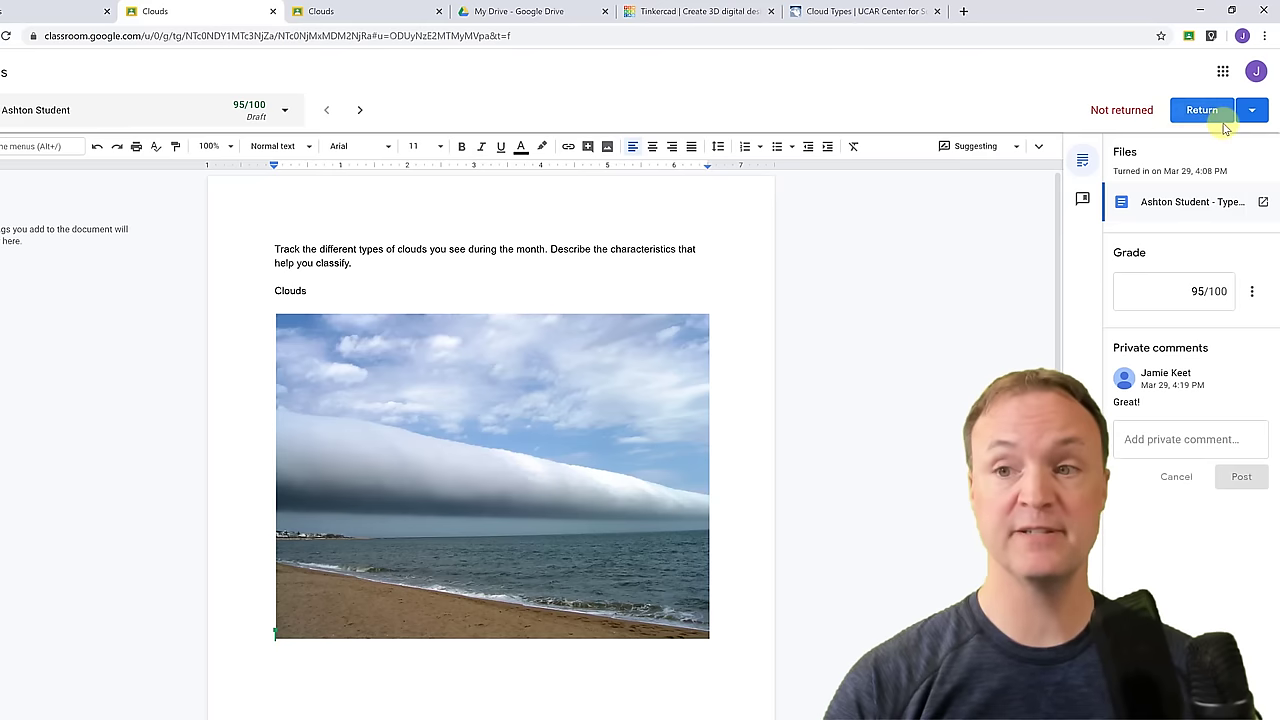
pyautogui.click(1254, 112)
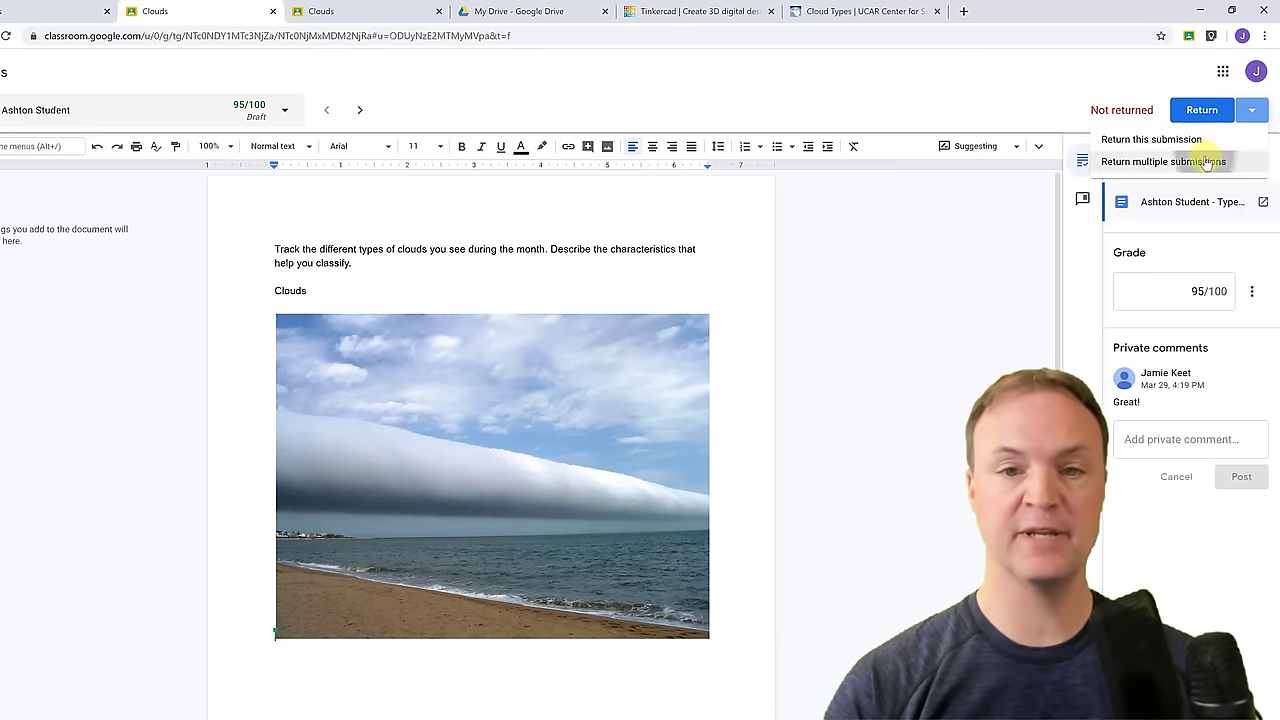
# Return both graded Clouds submissions at once and view the Student work page showing 95 and 90.
pyautogui.click(1207, 163)
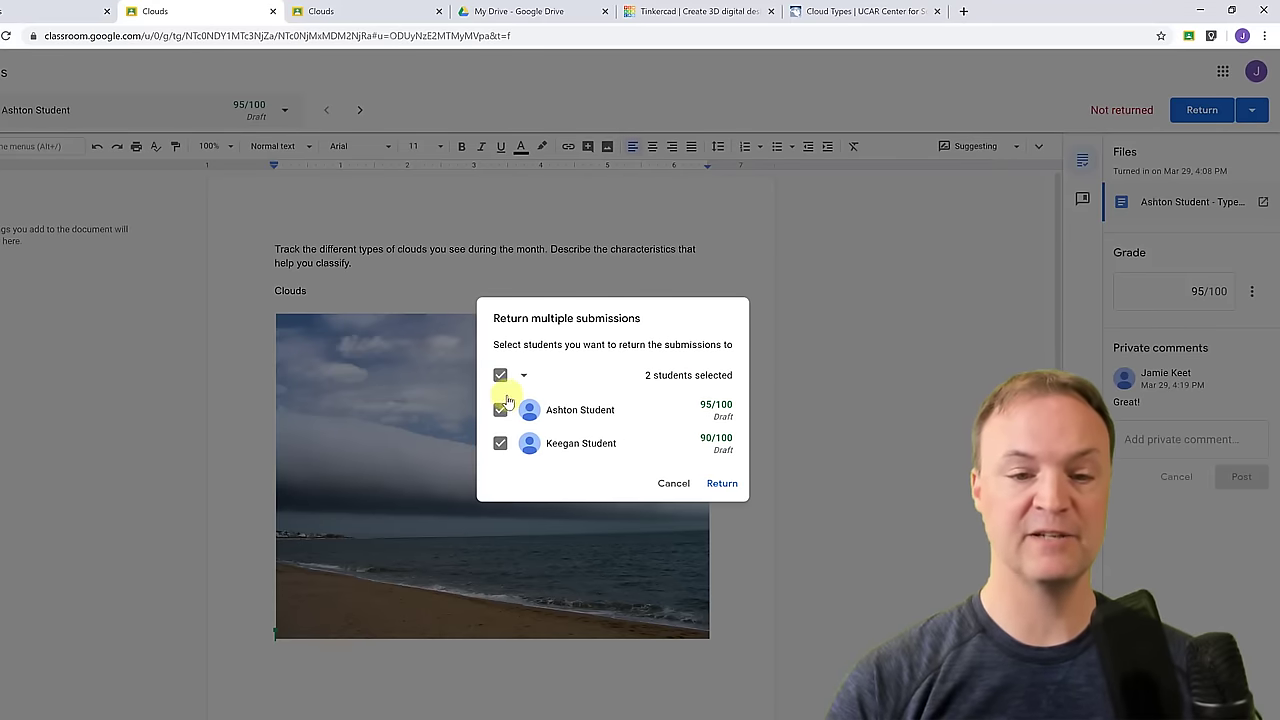
pyautogui.click(722, 483)
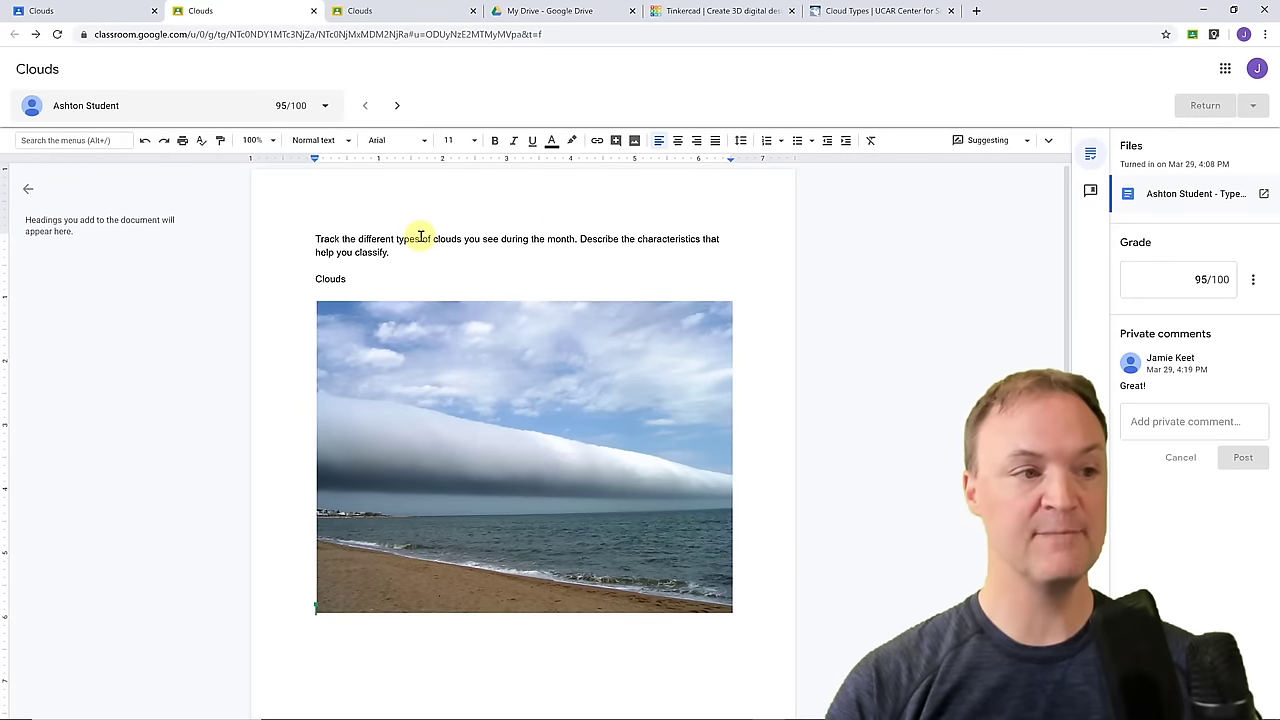
pyautogui.click(117, 14)
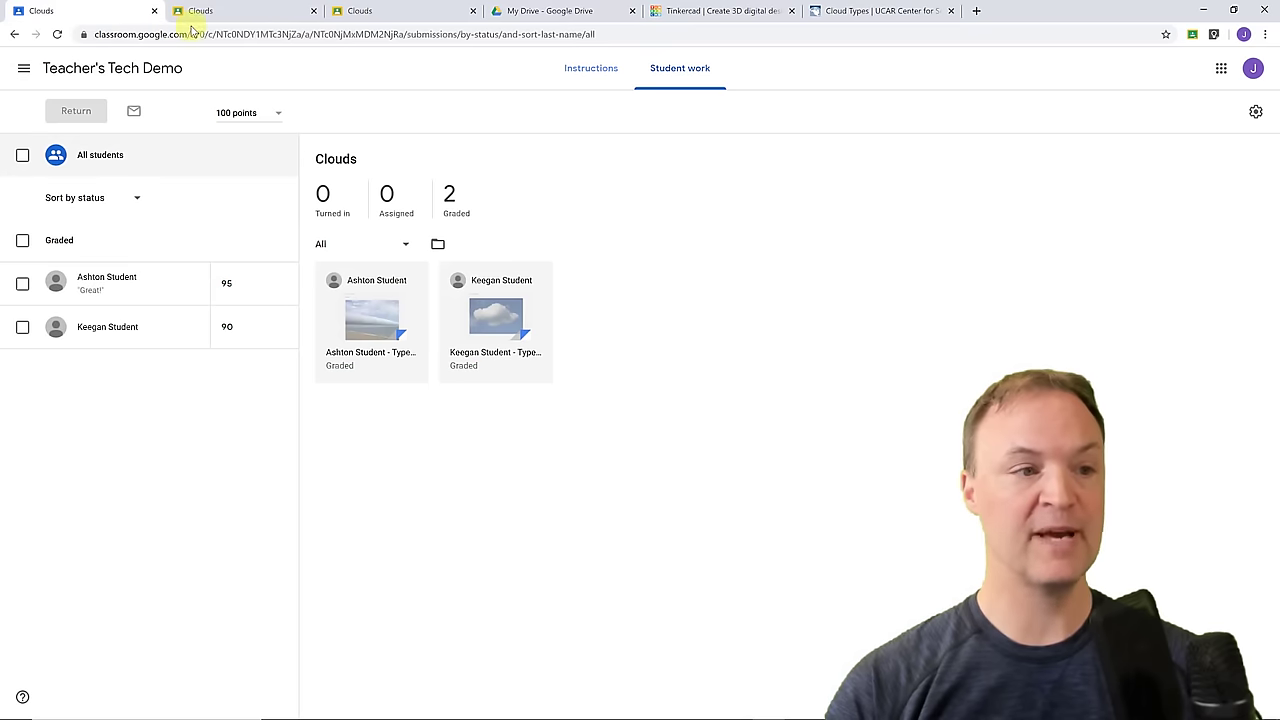
# Open the Teacher's Tech Demo class and review the first student's assignment summary under People.
pyautogui.click(28, 64)
pyautogui.click(35, 72)
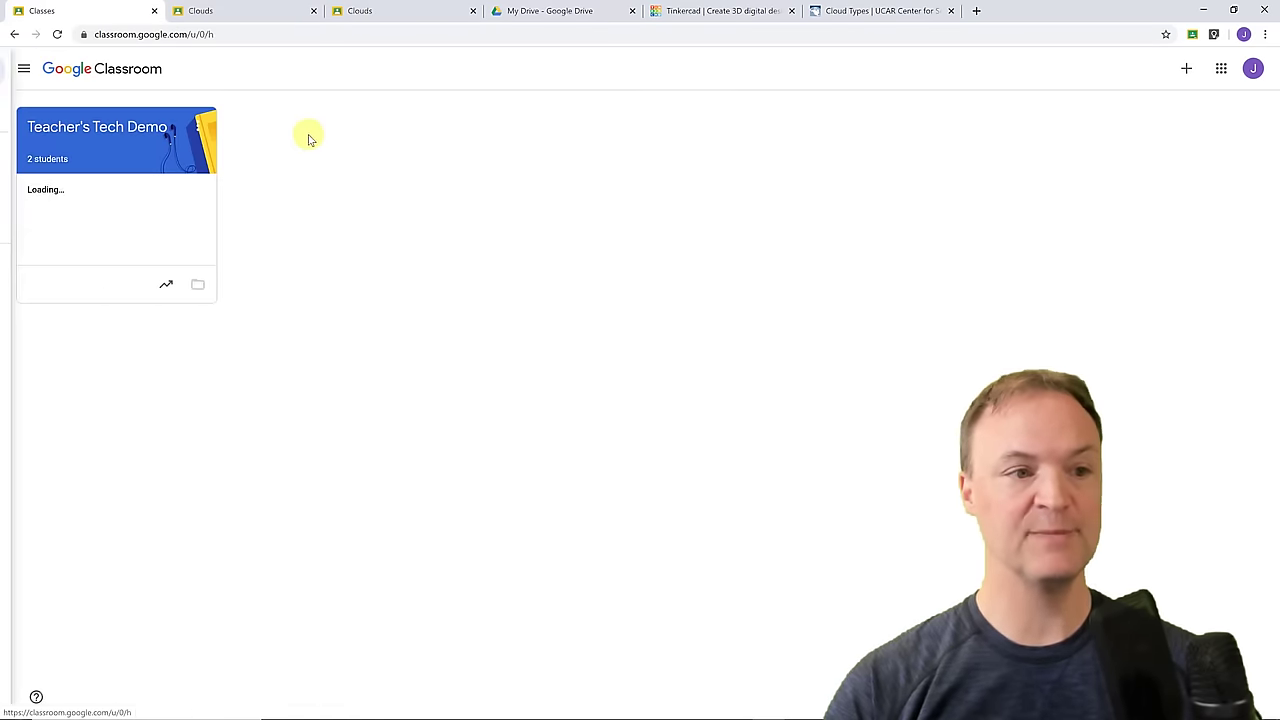
pyautogui.click(147, 130)
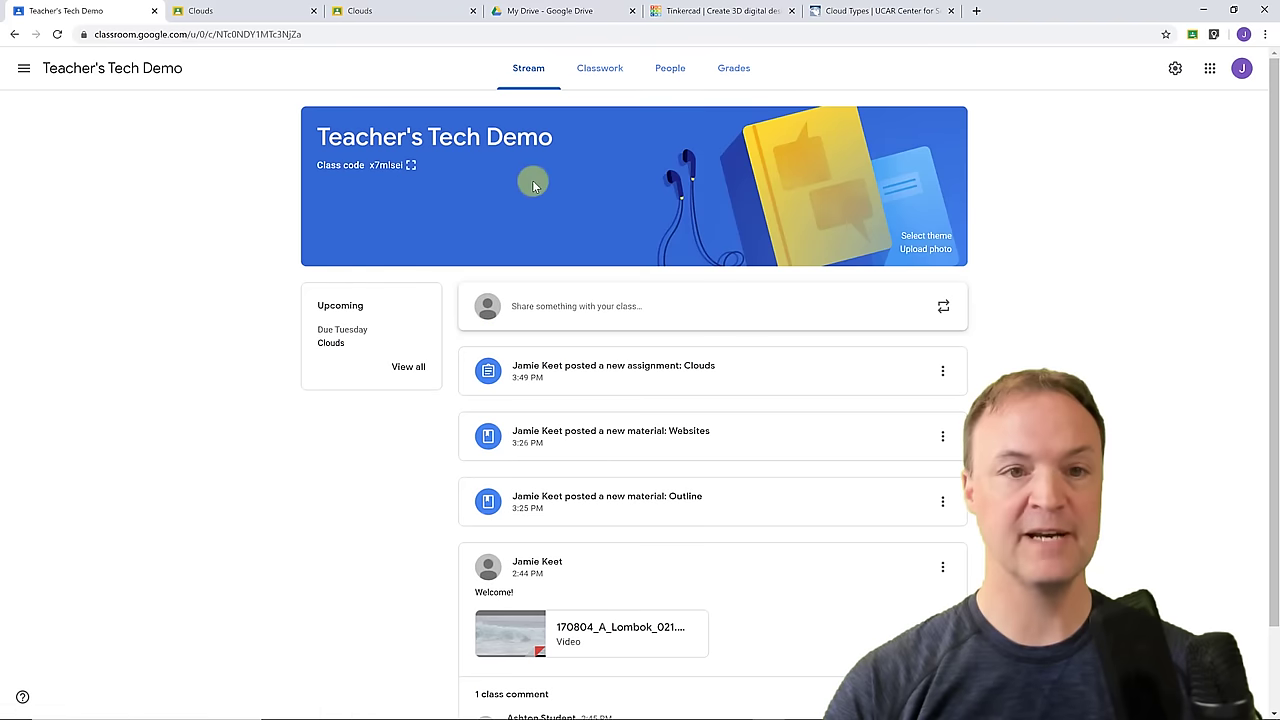
pyautogui.click(664, 70)
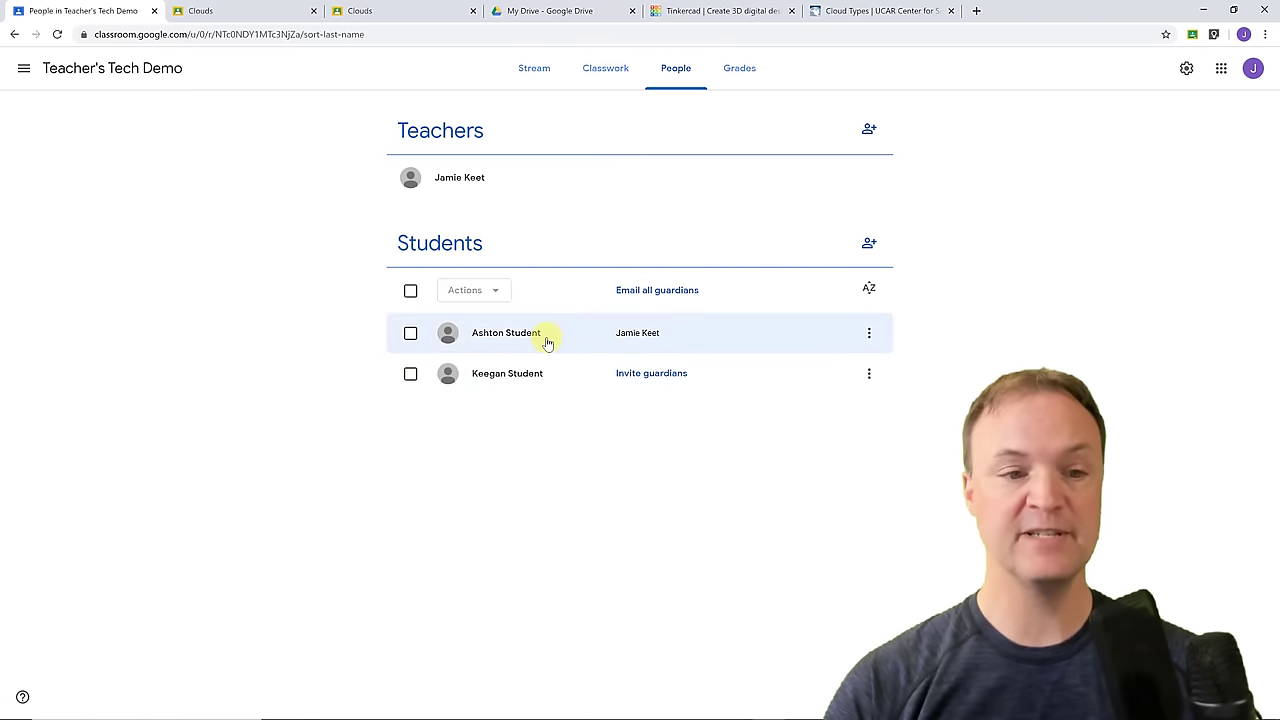
pyautogui.click(545, 338)
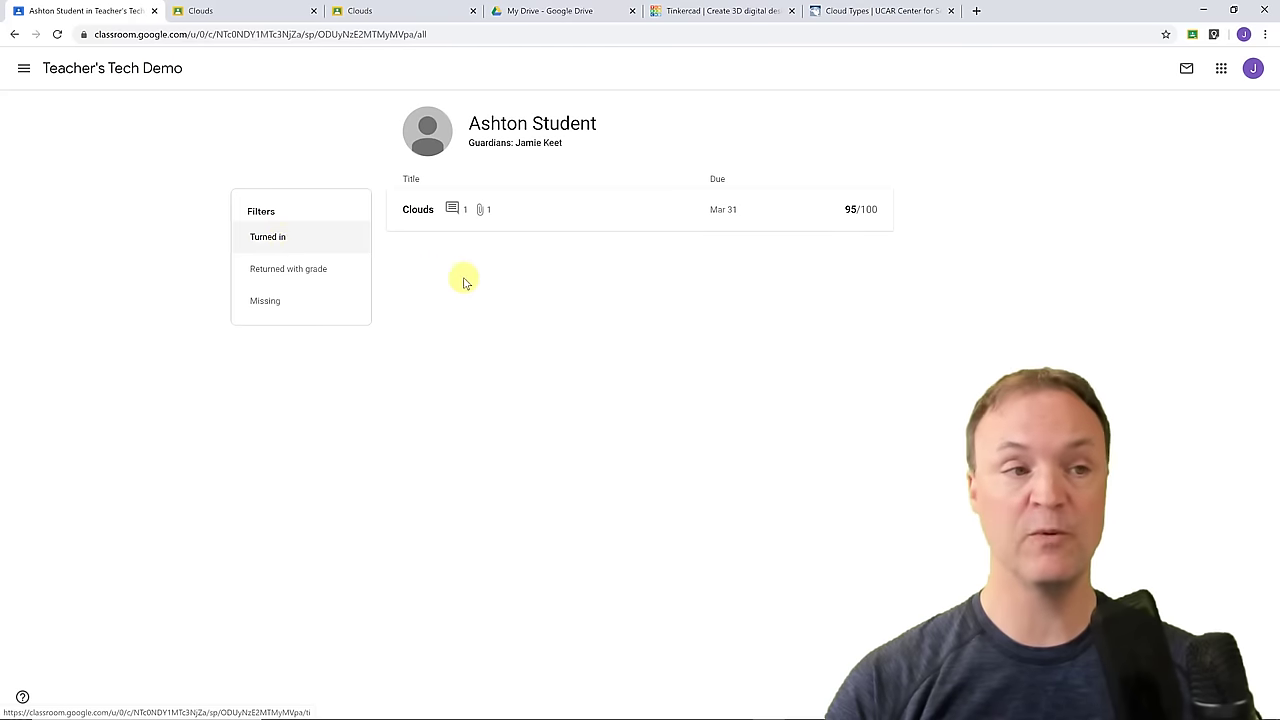
pyautogui.click(15, 35)
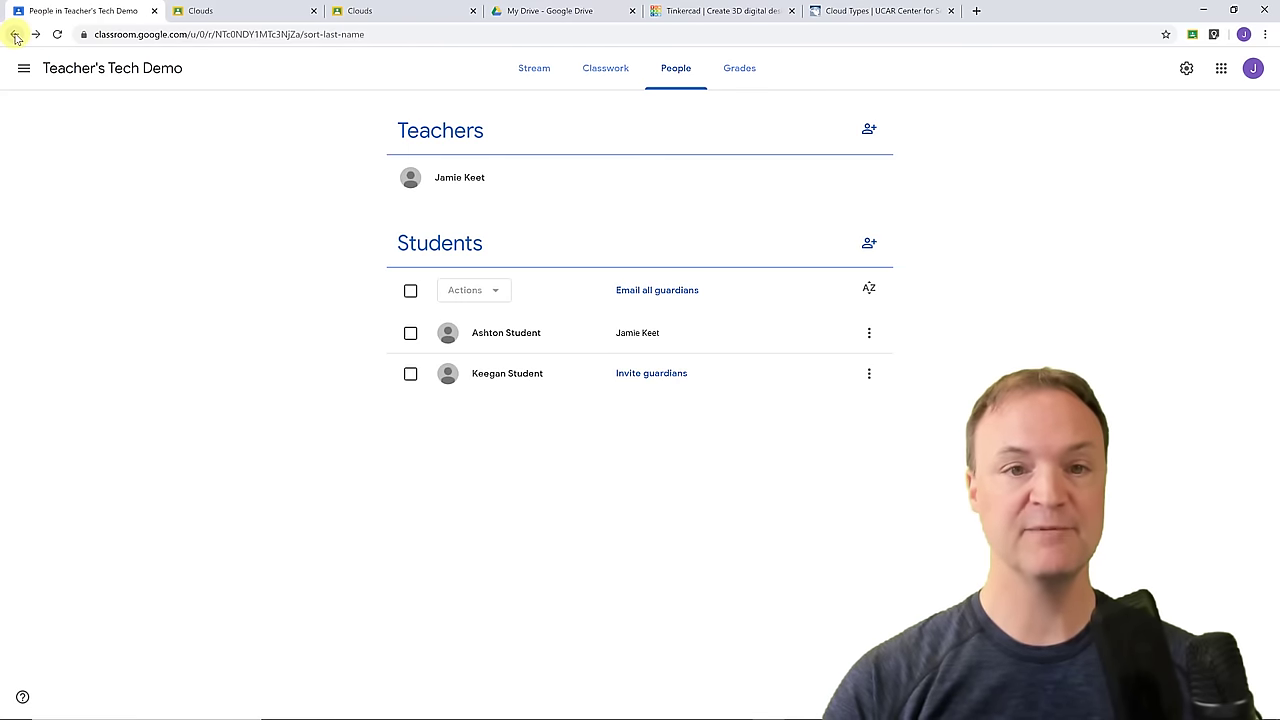
# Confirm the Clouds gradebook shows 95, 90 and a 92.5 average, then return to Classes.
pyautogui.click(741, 80)
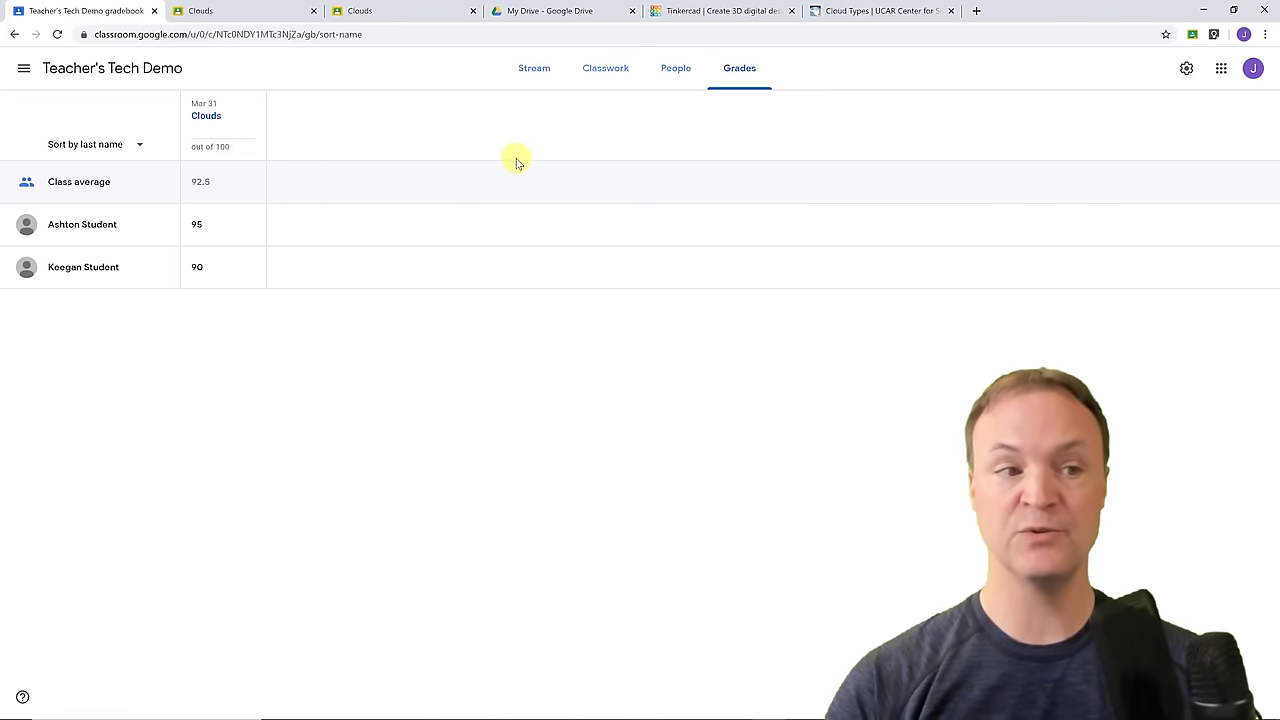
pyautogui.click(24, 69)
pyautogui.click(66, 72)
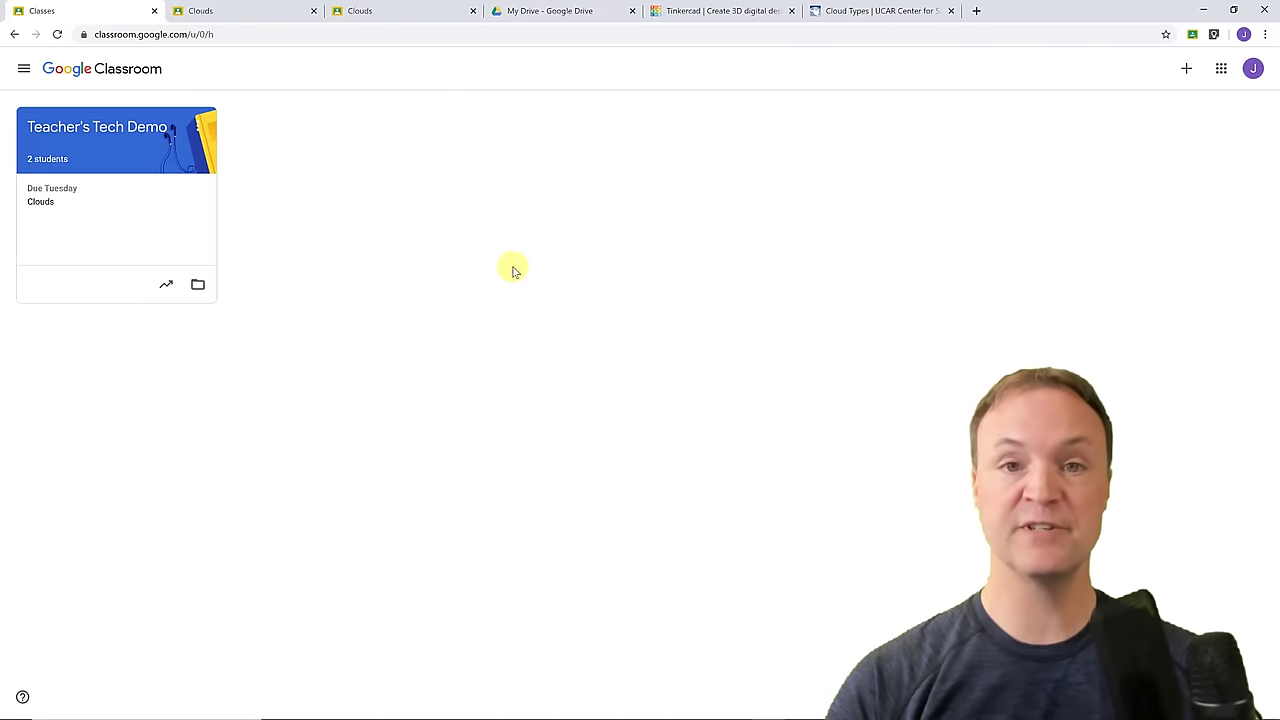